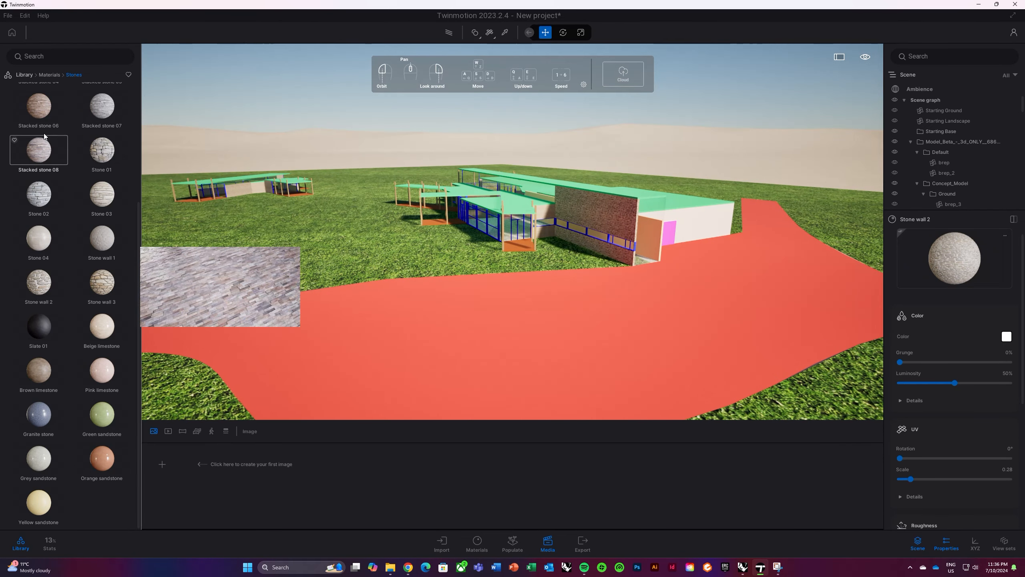
- Open the nature ground materials in the material library and browse to the gravel and pebble entries
click(51, 76)
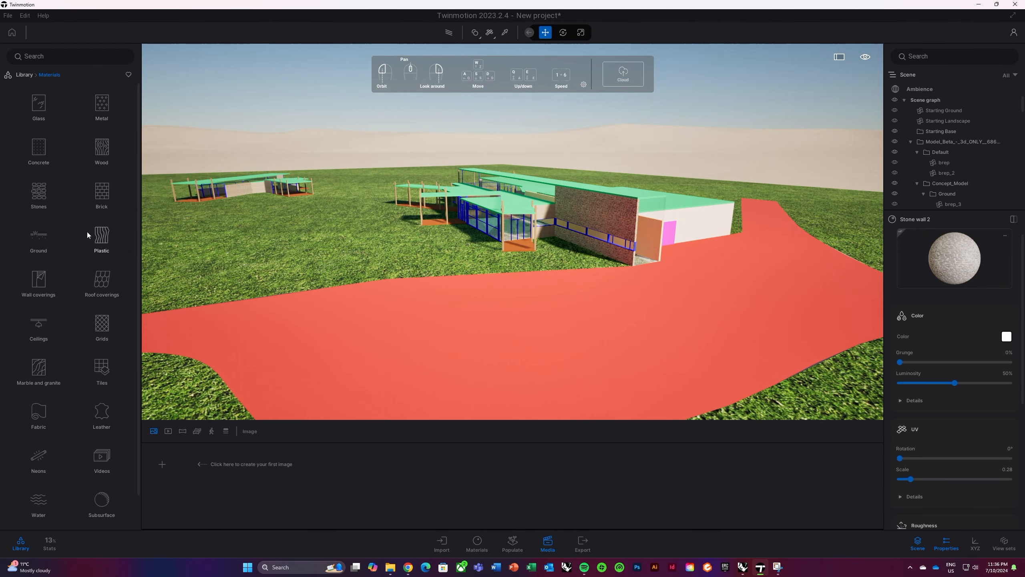
click(40, 236)
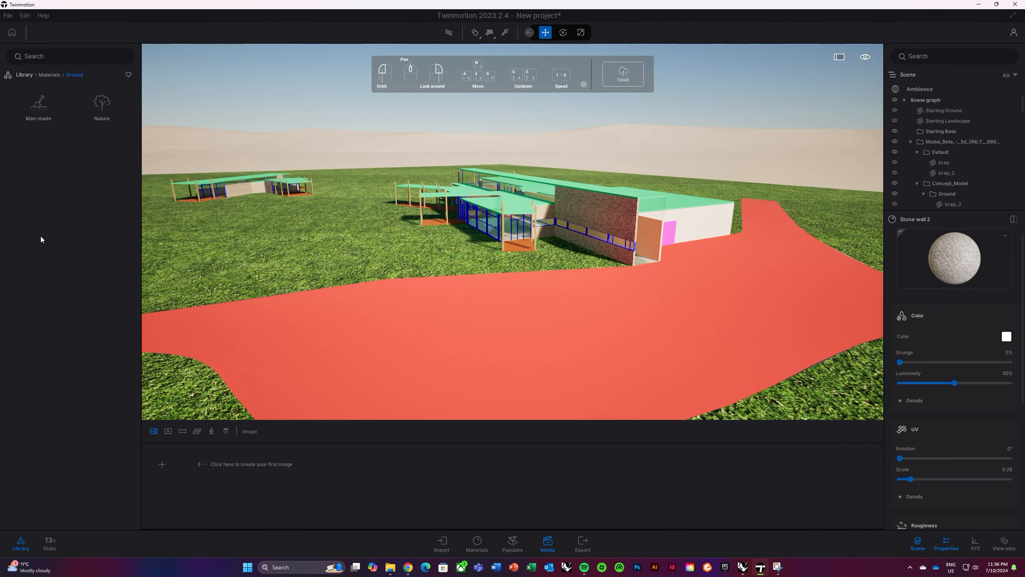
click(97, 101)
scroll(39, 400, down, 1)
mouse_move(39, 298)
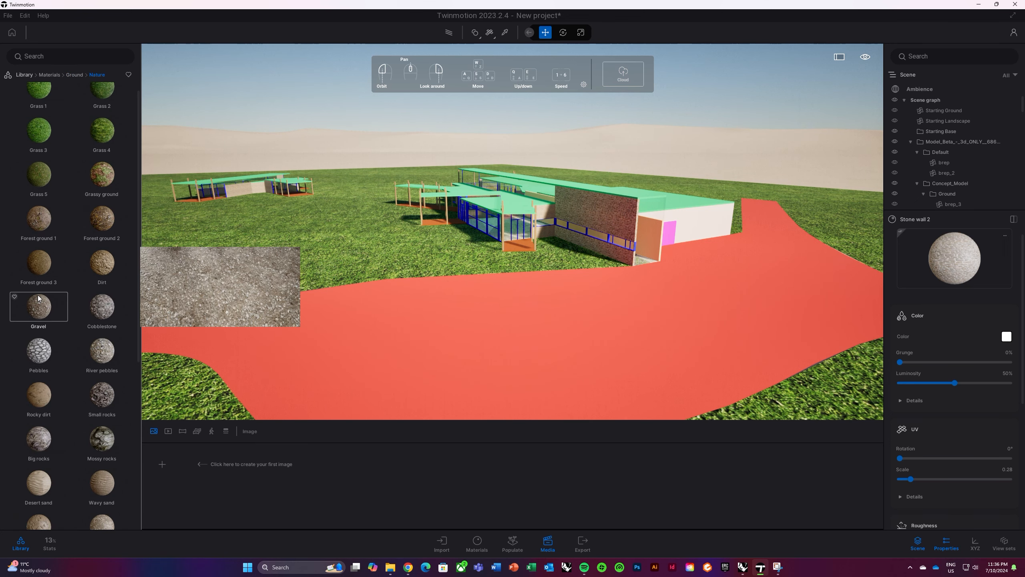
scroll(38, 307, down, 3)
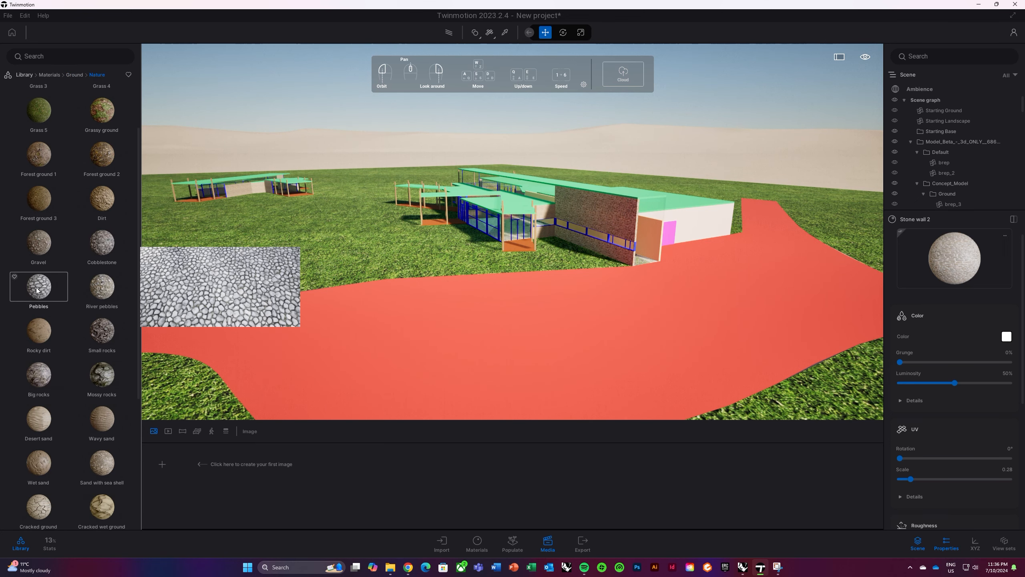
- Try Pebbles and River pebbles on the red driveway, each at scale 0.10, rotating the river pebbles by 18°
drag(37, 290, 643, 342)
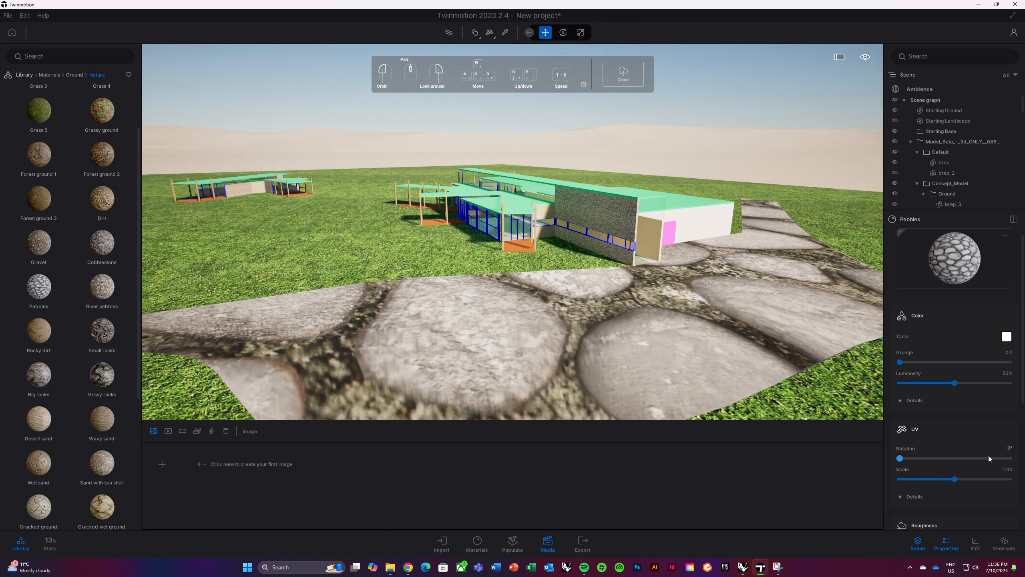
drag(954, 479, 891, 475)
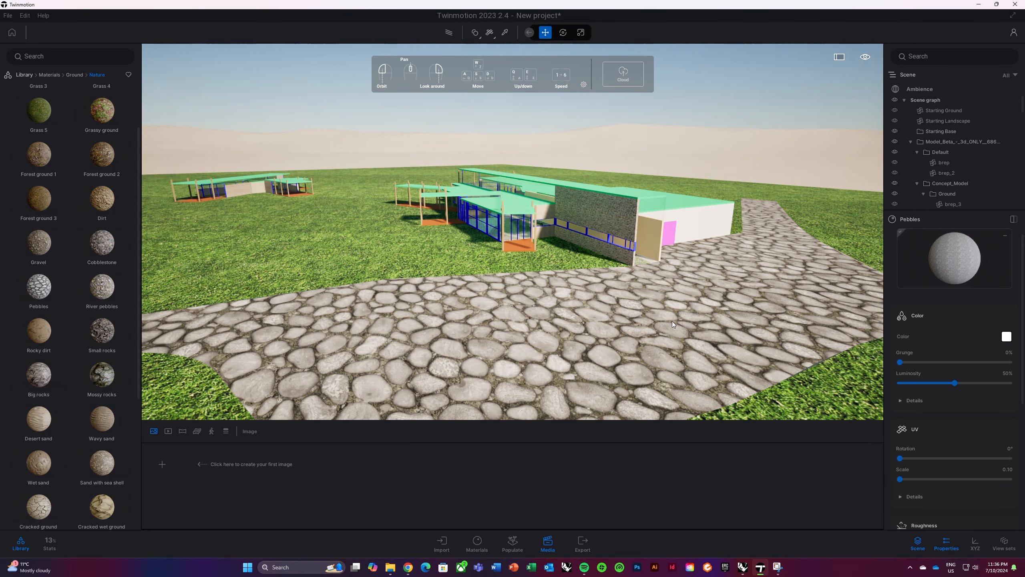
mouse_move(39, 244)
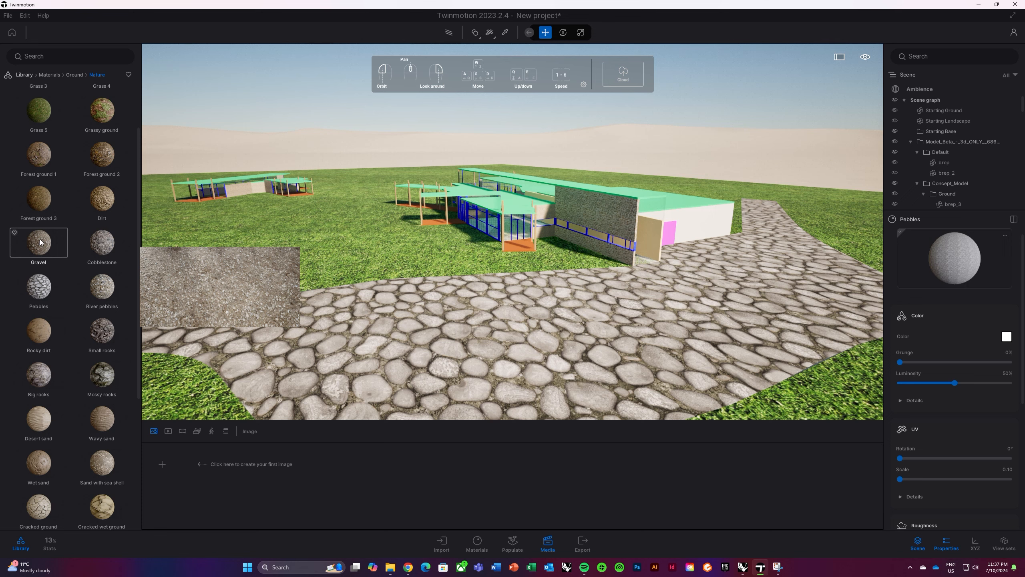
mouse_move(94, 277)
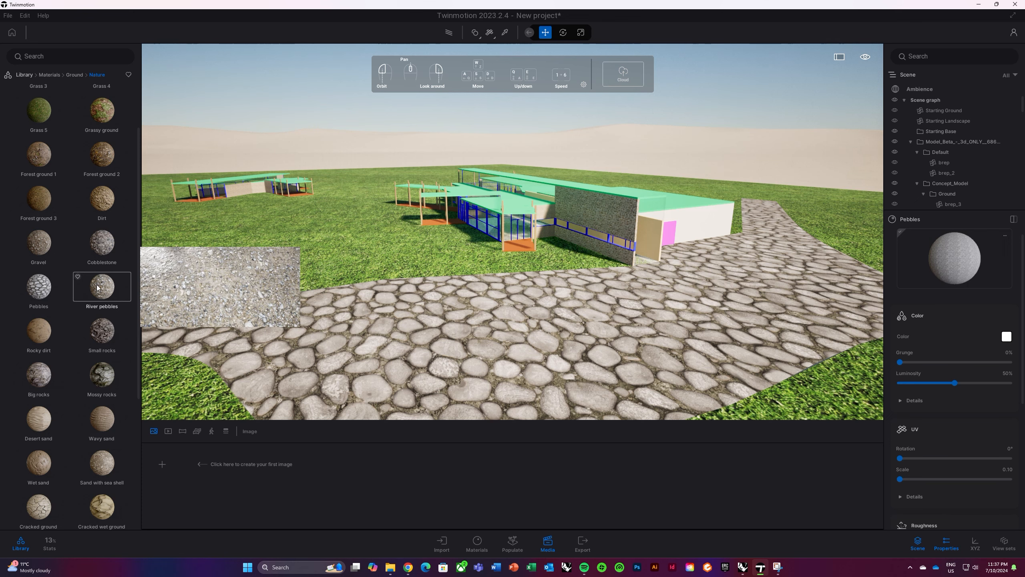
drag(98, 288, 428, 363)
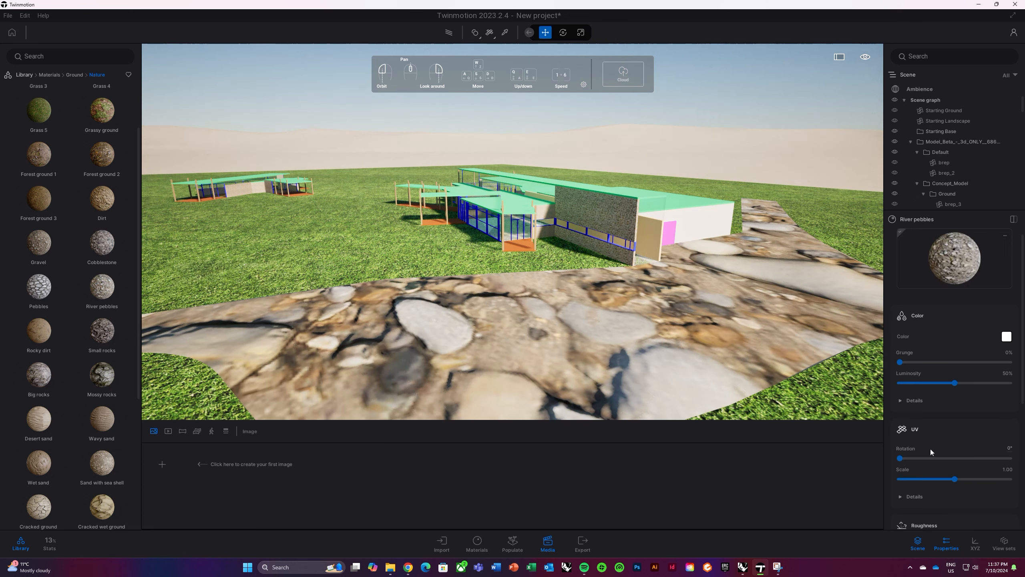
drag(954, 480, 809, 481)
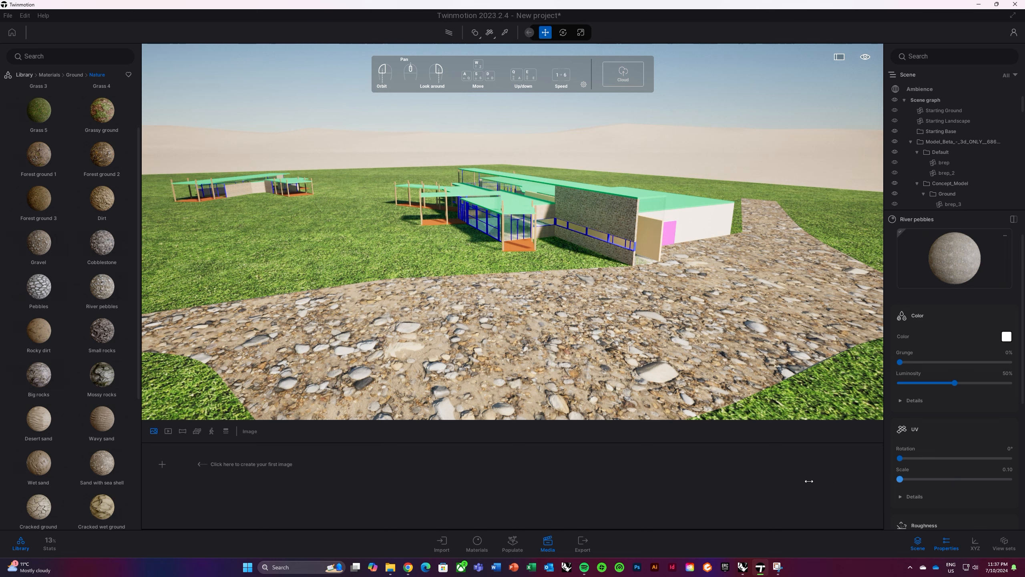
drag(897, 459, 906, 459)
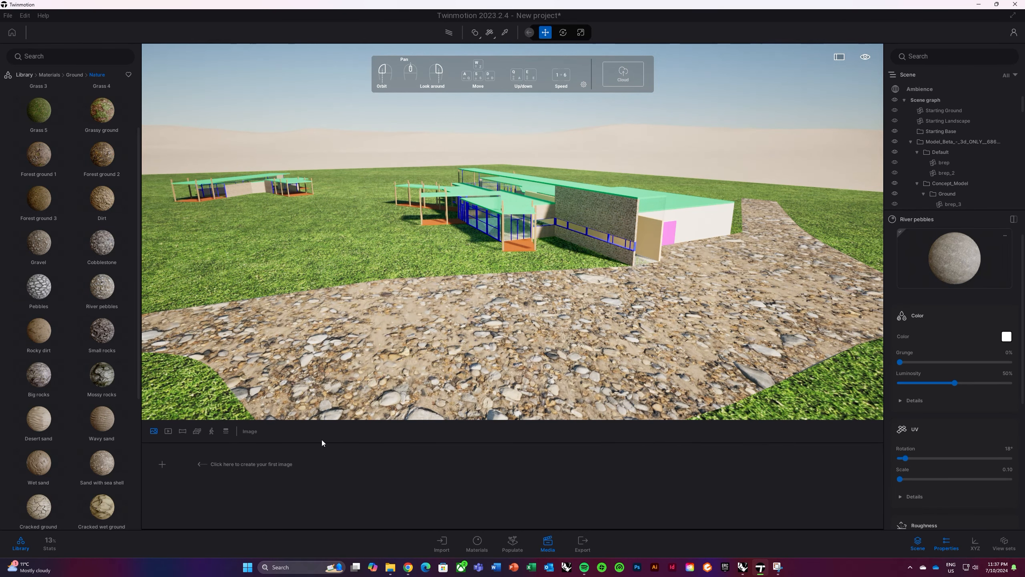
- Replace the driveway's material with Desert sand from the nature ground materials and set its UV scale to 0.10
scroll(93, 380, down, 1)
scroll(93, 380, down, 5)
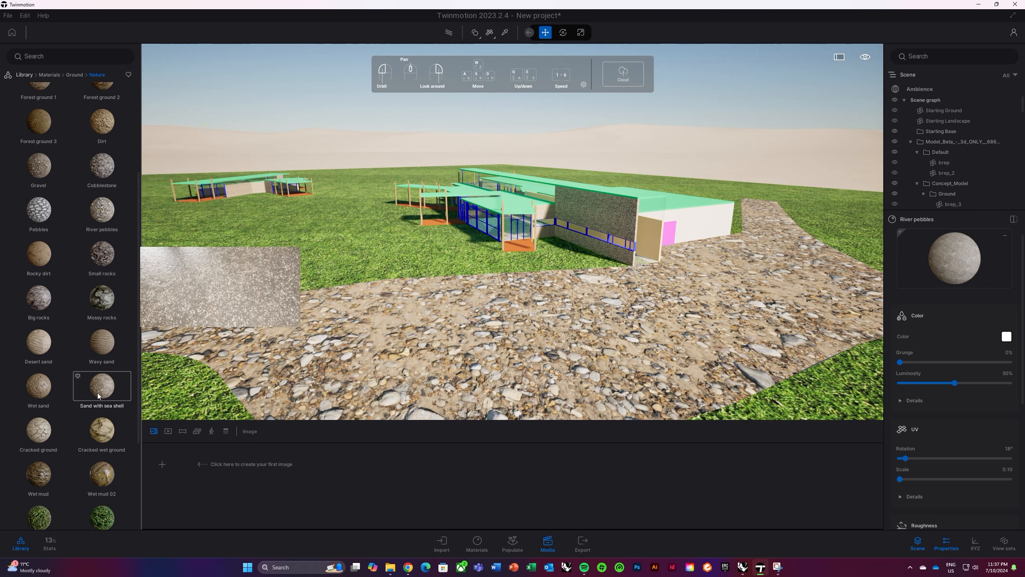
mouse_move(41, 385)
mouse_move(114, 387)
scroll(99, 387, down, 10)
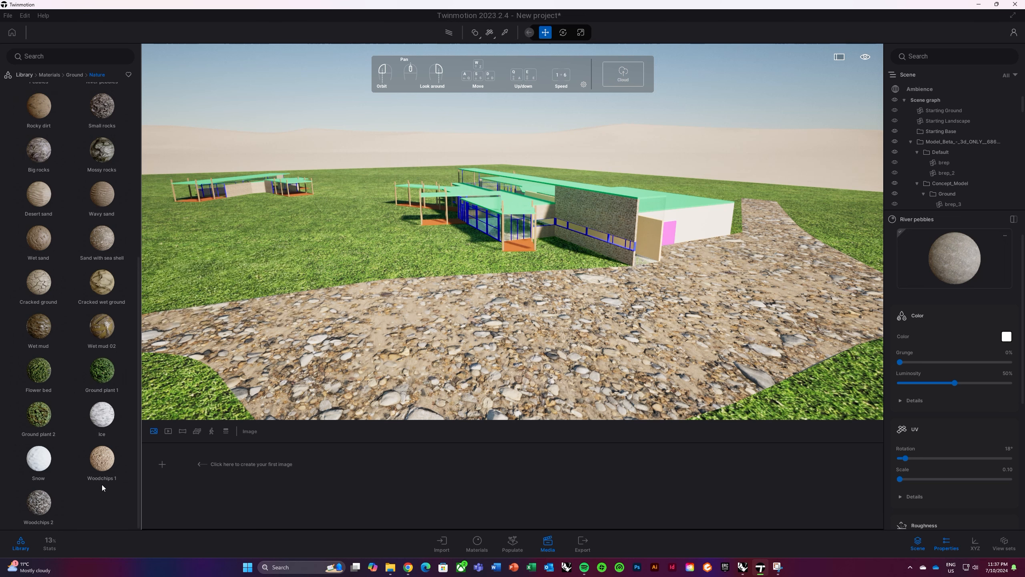
mouse_move(41, 458)
mouse_move(51, 512)
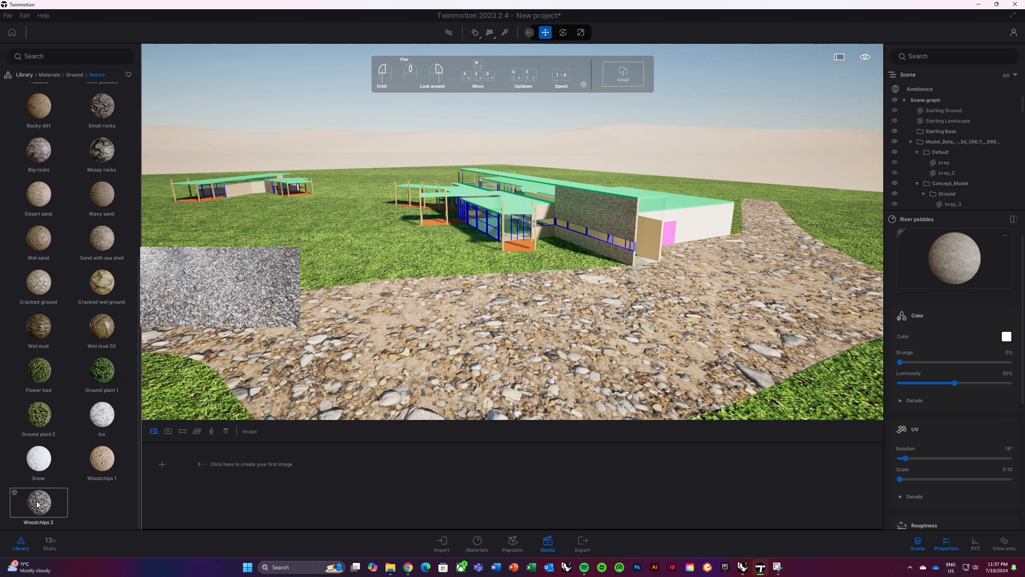
scroll(48, 323, up, 5)
mouse_move(44, 257)
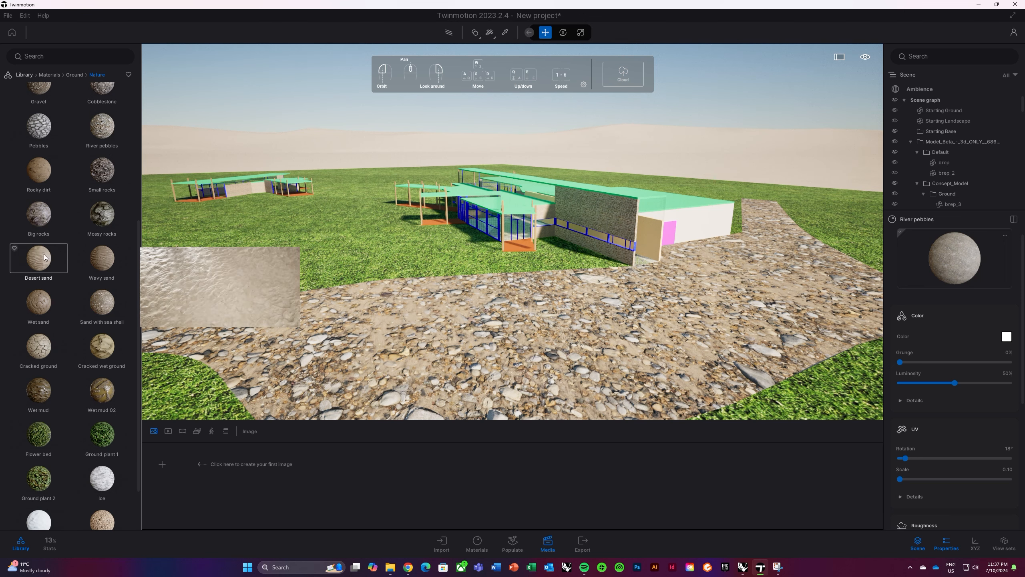
scroll(42, 263, up, 1)
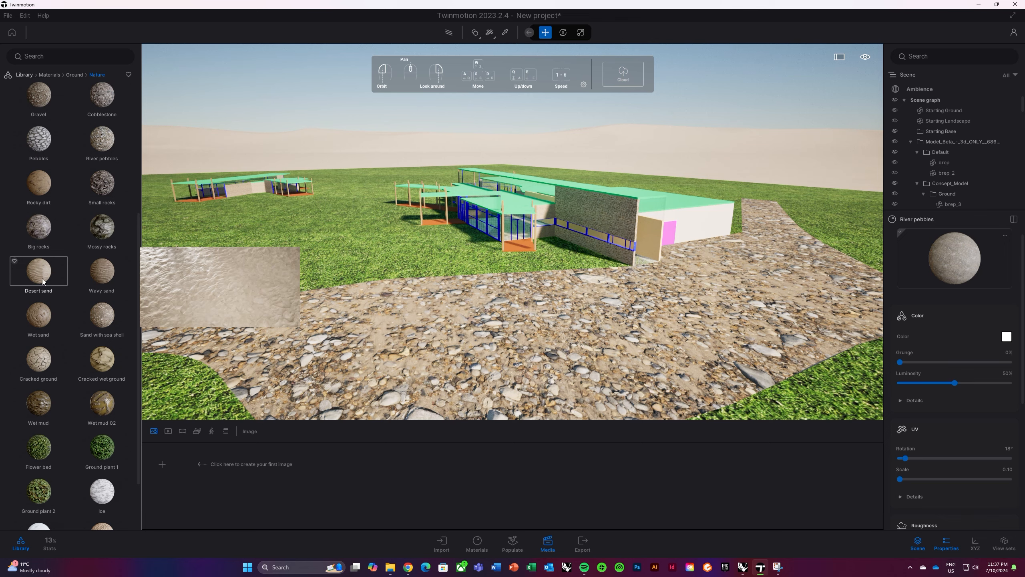
drag(41, 279, 328, 314)
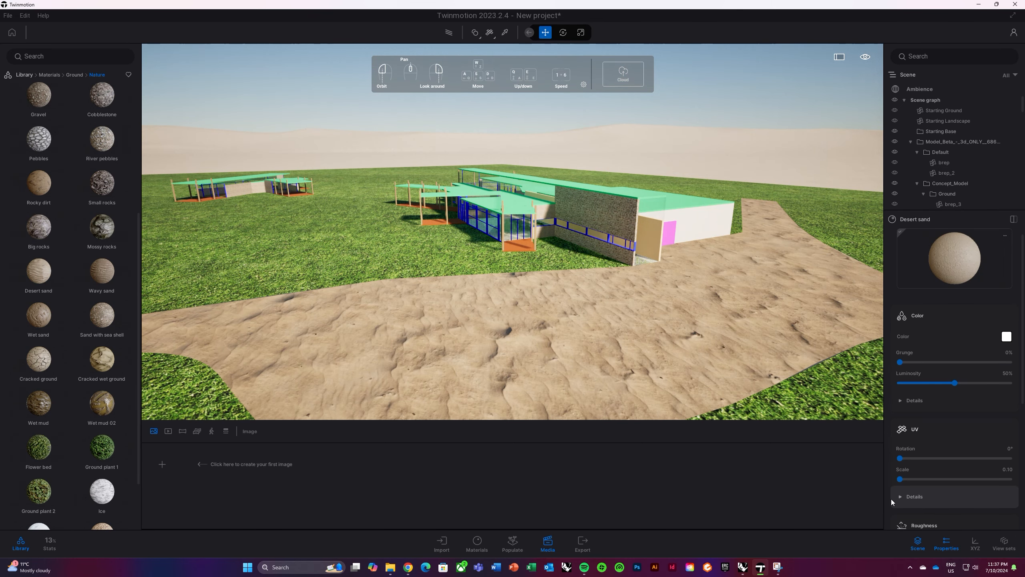
- Shift the Desert sand texture by setting its UV Offset X and Offset Y to -1.12
click(932, 502)
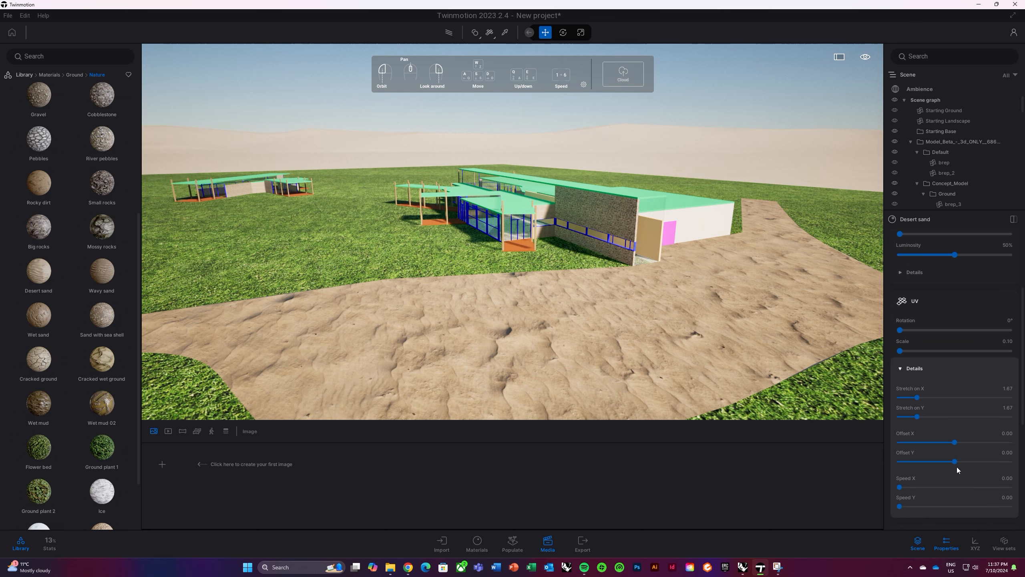
drag(955, 462, 942, 443)
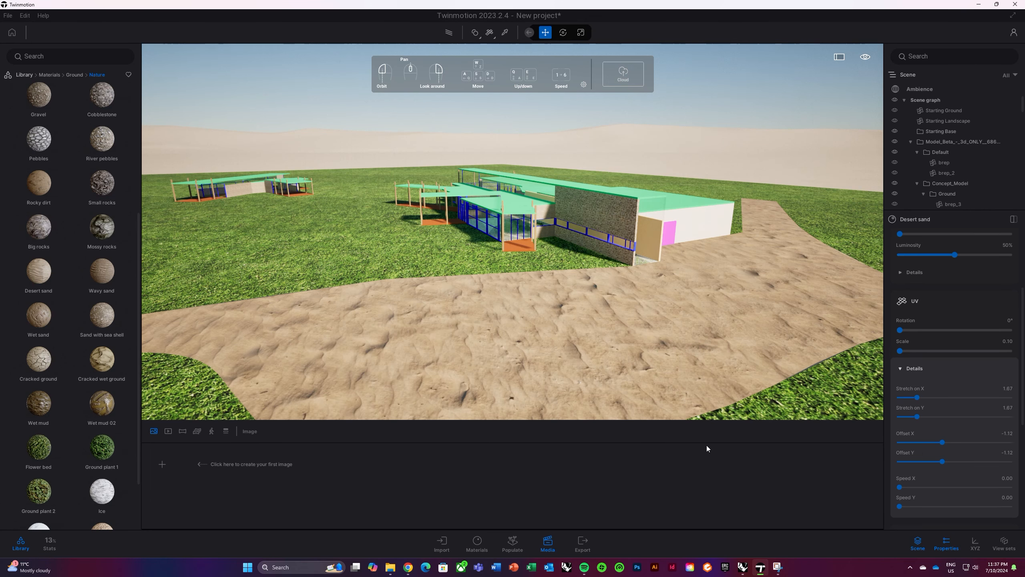
- Apply Roof covering 12 from the roof coverings to the building's white walls and set its UV scale to 0.10
scroll(66, 247, up, 5)
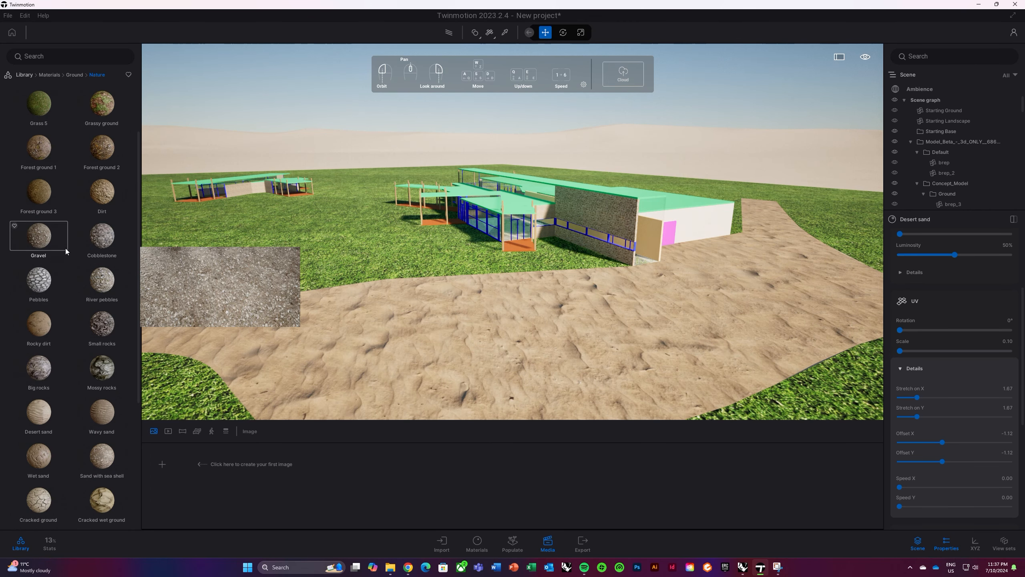
click(73, 76)
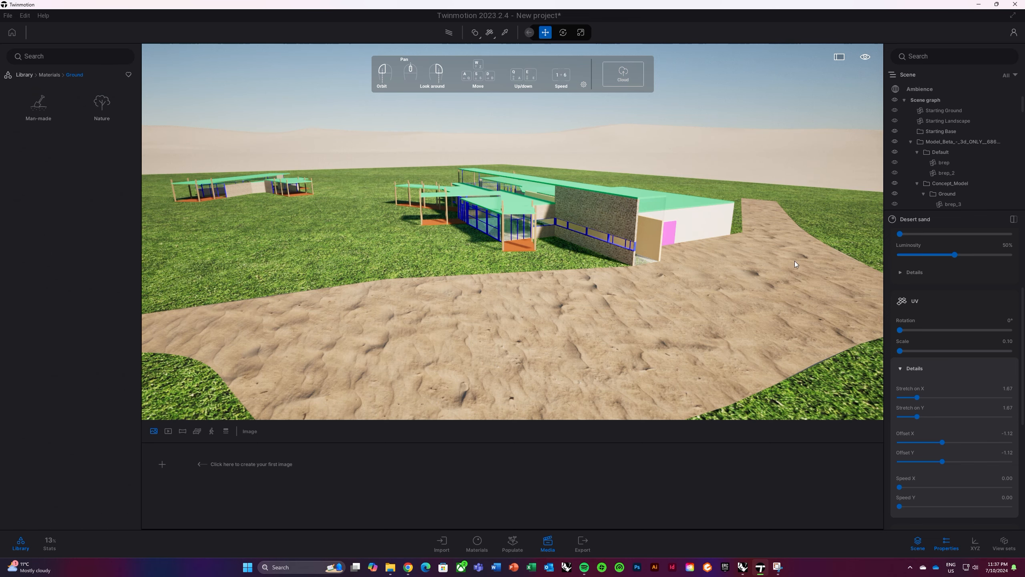
drag(782, 264, 618, 230)
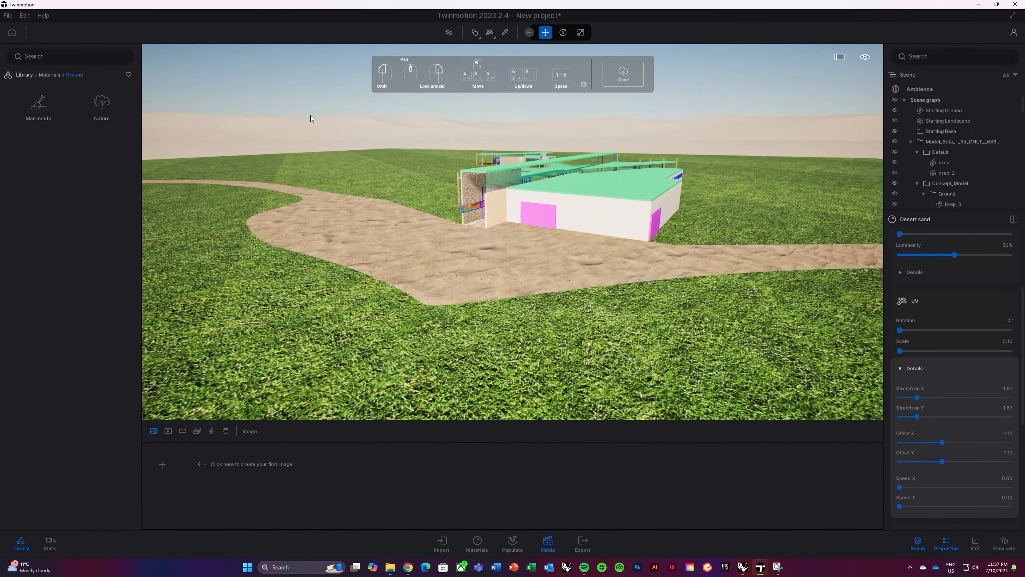
click(55, 76)
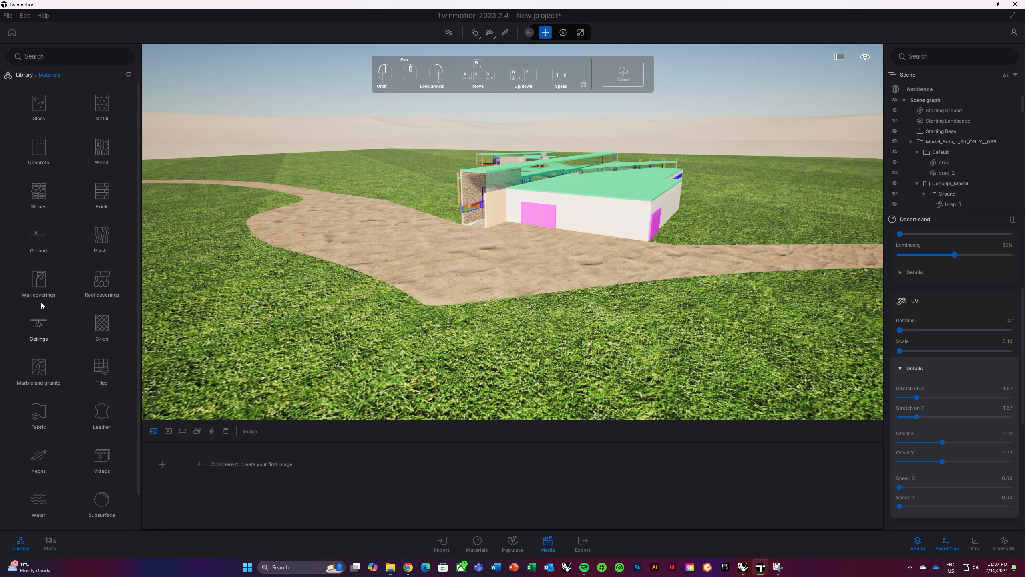
click(99, 281)
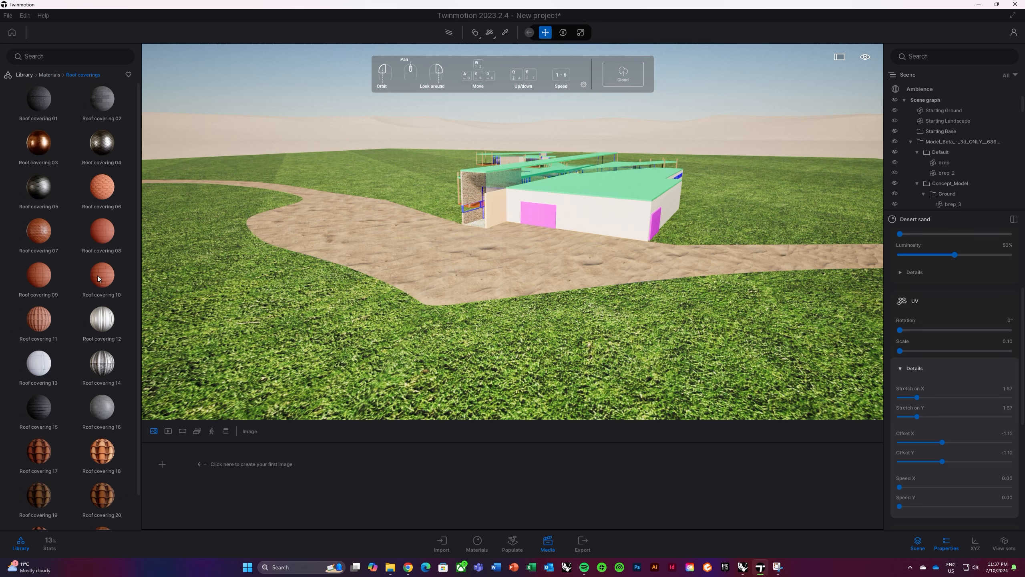
mouse_move(61, 358)
scroll(64, 356, down, 2)
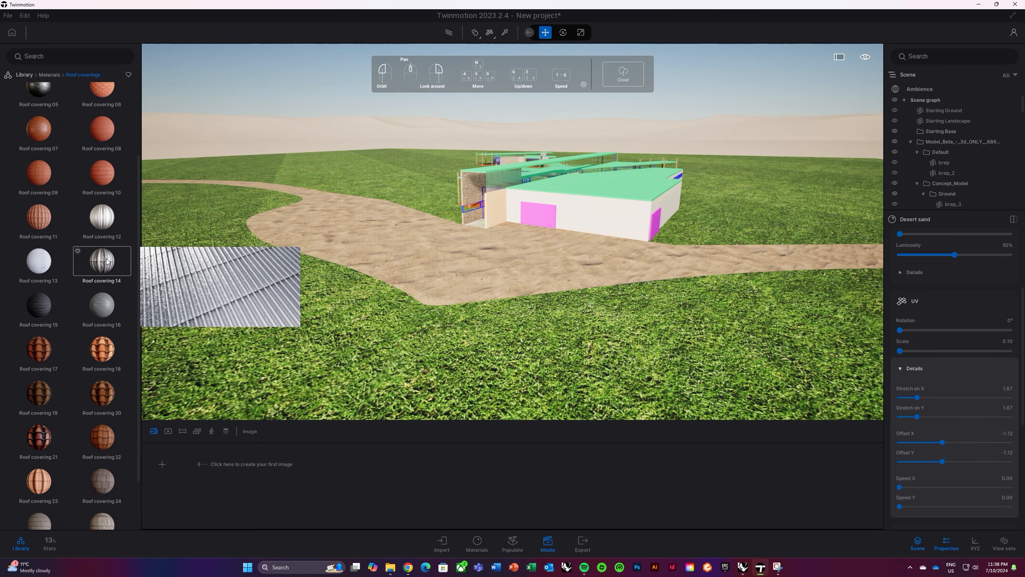
mouse_move(104, 221)
drag(103, 220, 566, 208)
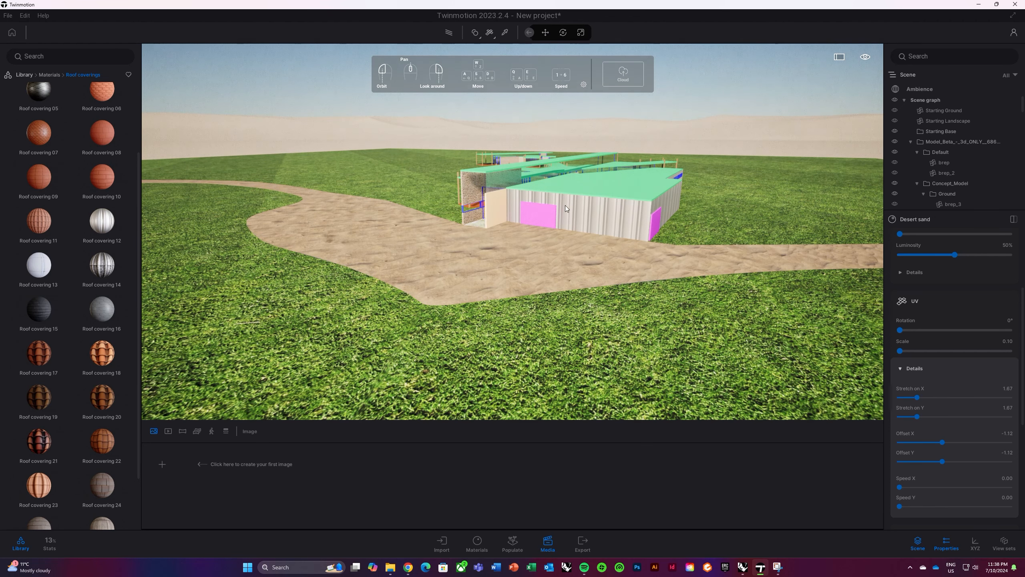
click(602, 215)
drag(958, 350, 897, 354)
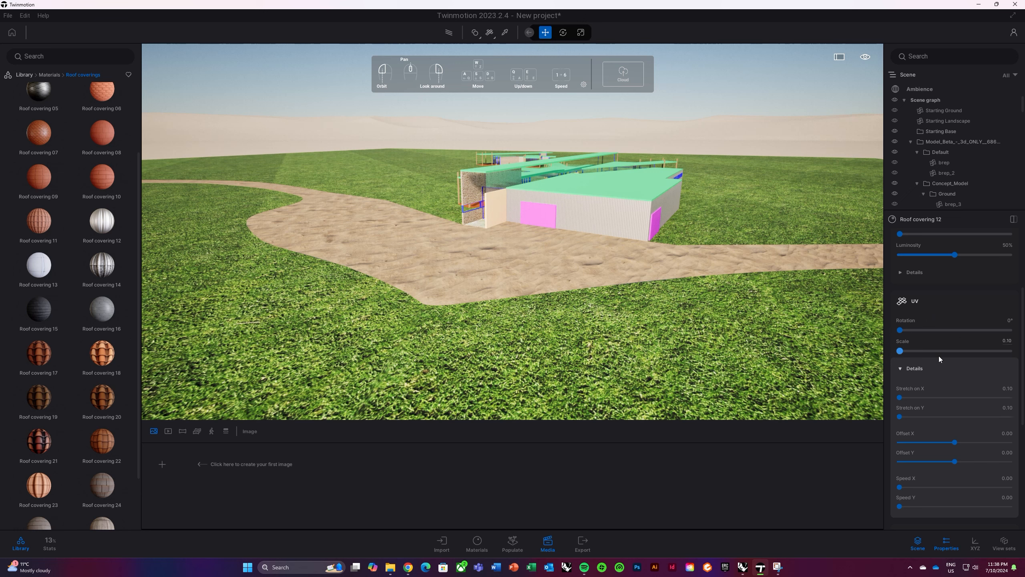
- Set the wall cladding material's roughness to 44% and its metalness to 60%
click(901, 370)
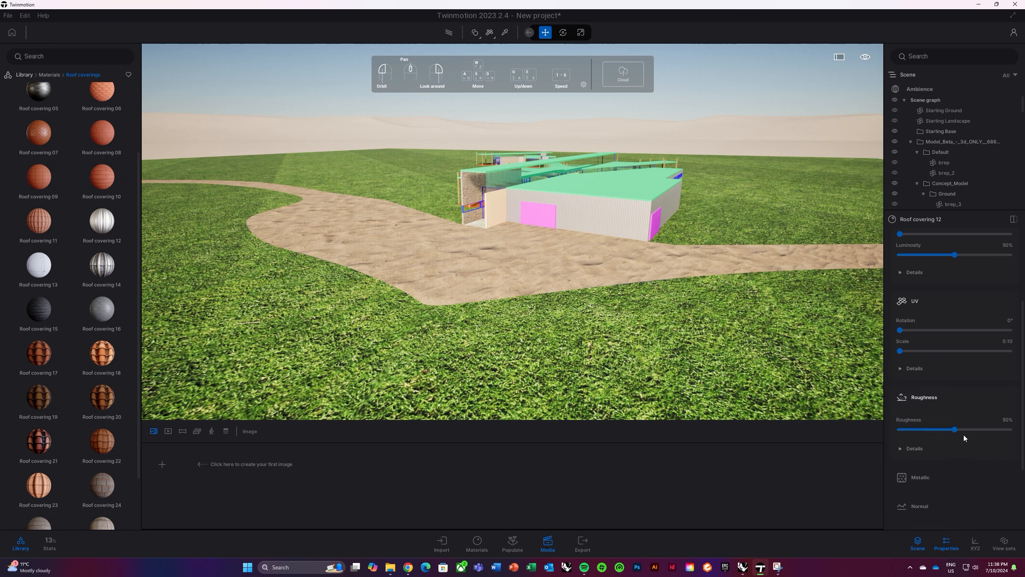
mouse_move(955, 430)
mouse_down()
mouse_move(900, 436)
mouse_move(1010, 430)
mouse_move(962, 430)
mouse_move(955, 440)
mouse_up()
click(936, 478)
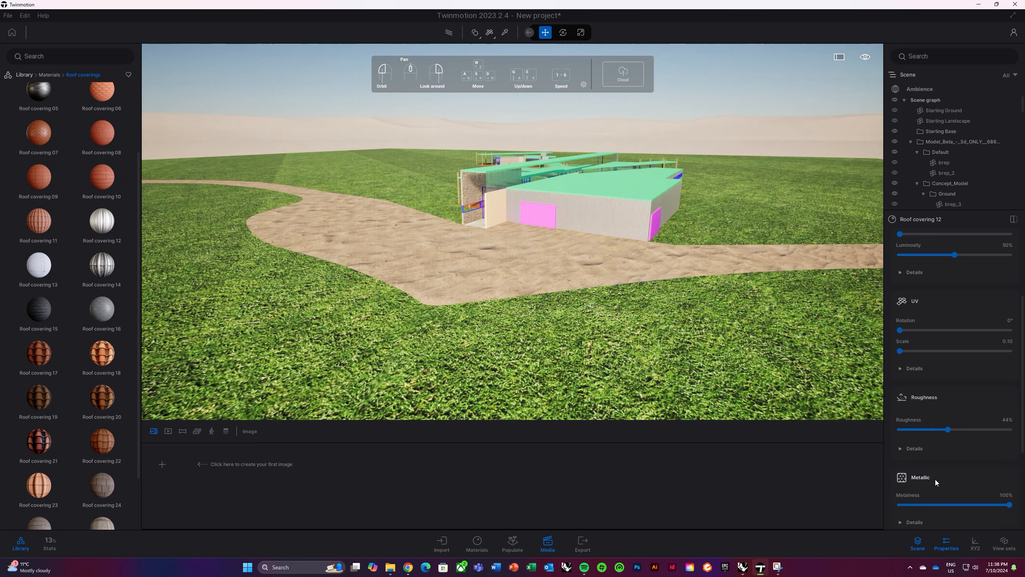
scroll(936, 480, down, 2)
drag(1011, 453, 957, 453)
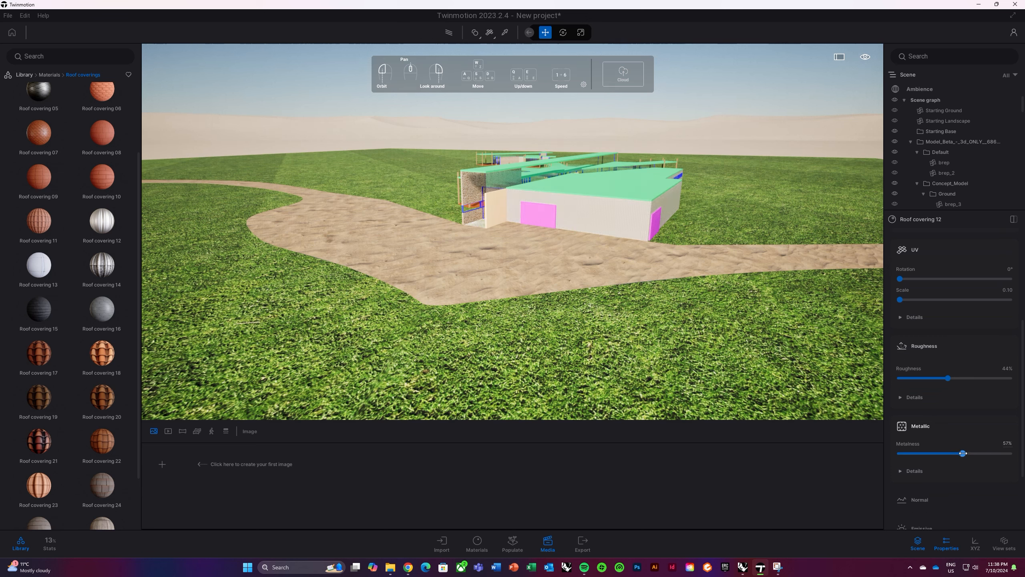
- Set the grunge of the wall cladding material to 48%
scroll(963, 481, down, 2)
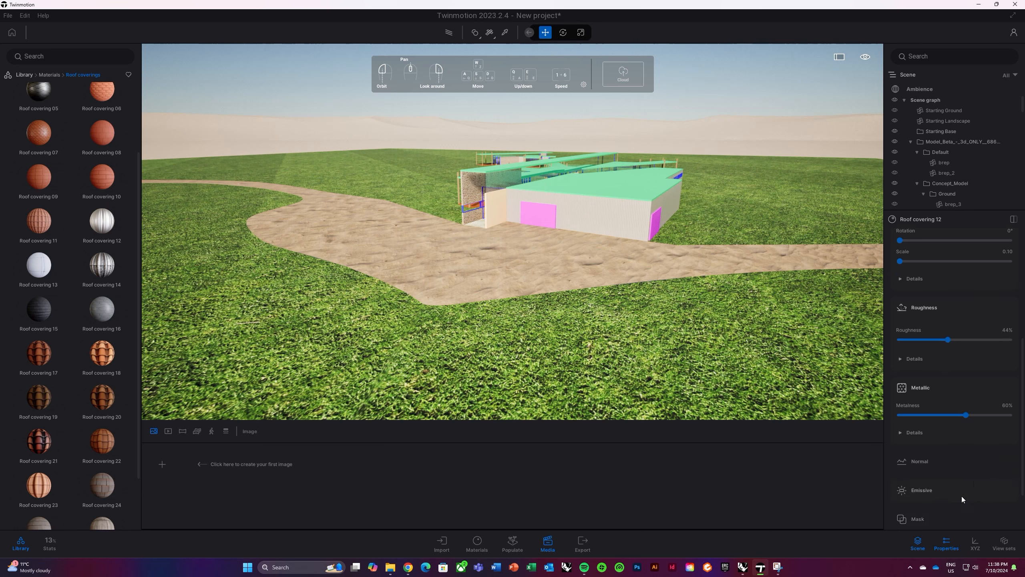
scroll(955, 450, up, 5)
scroll(957, 442, up, 3)
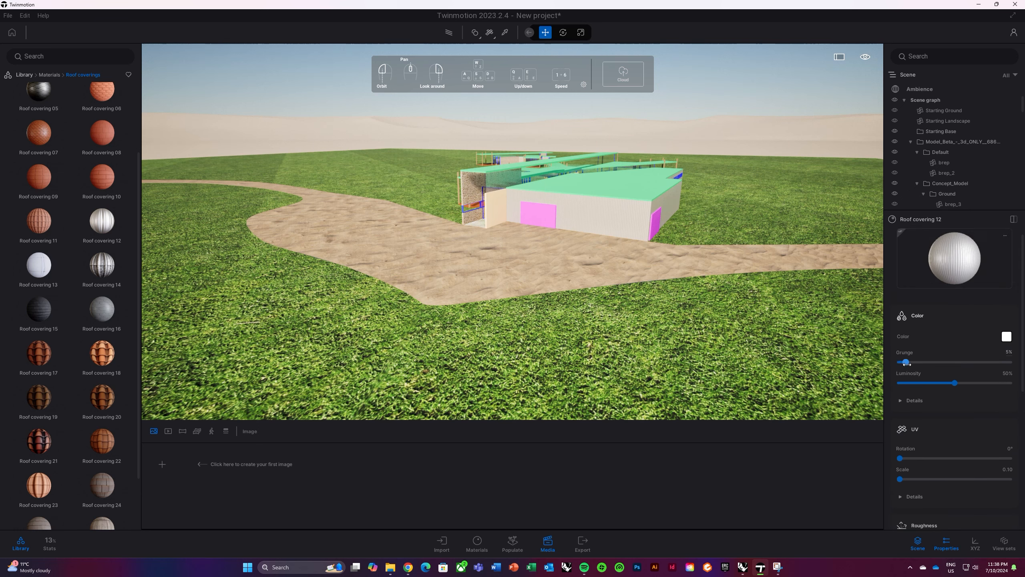
drag(901, 362, 941, 363)
- Apply Roof covering 14 to the building's green roofs and set its luminosity to 32%
mouse_move(84, 241)
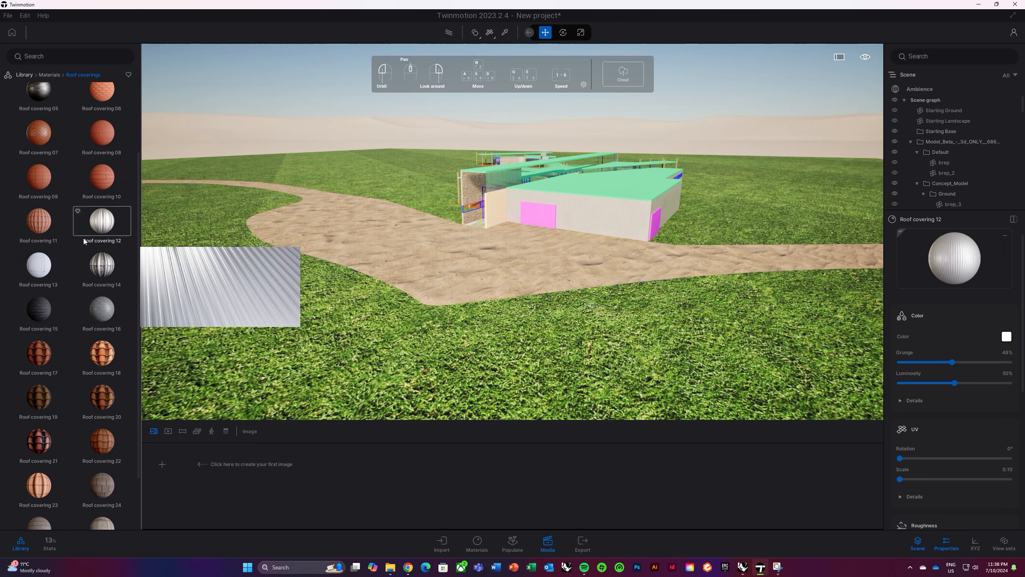
mouse_move(102, 263)
drag(101, 265, 597, 182)
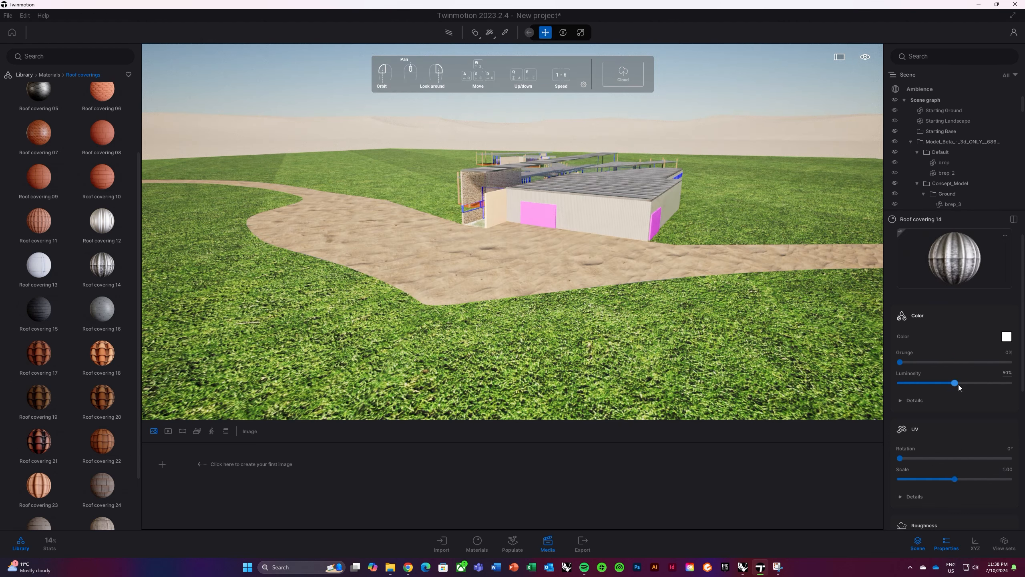
mouse_move(955, 383)
mouse_down()
mouse_move(922, 384)
mouse_move(935, 383)
mouse_up()
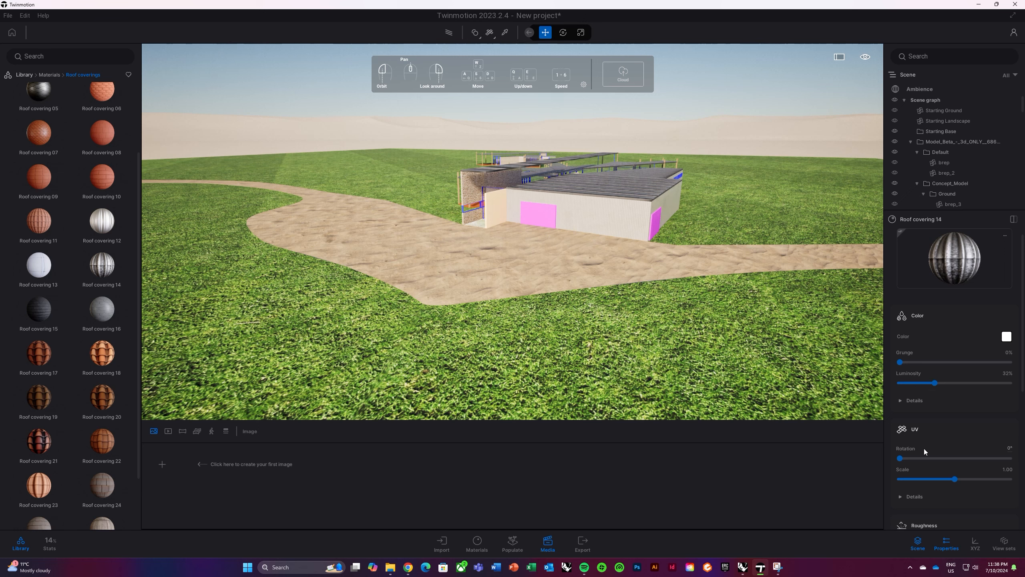
- Set the UV scale of the roofs' Roof covering 14 material to 0.17
drag(953, 481, 904, 482)
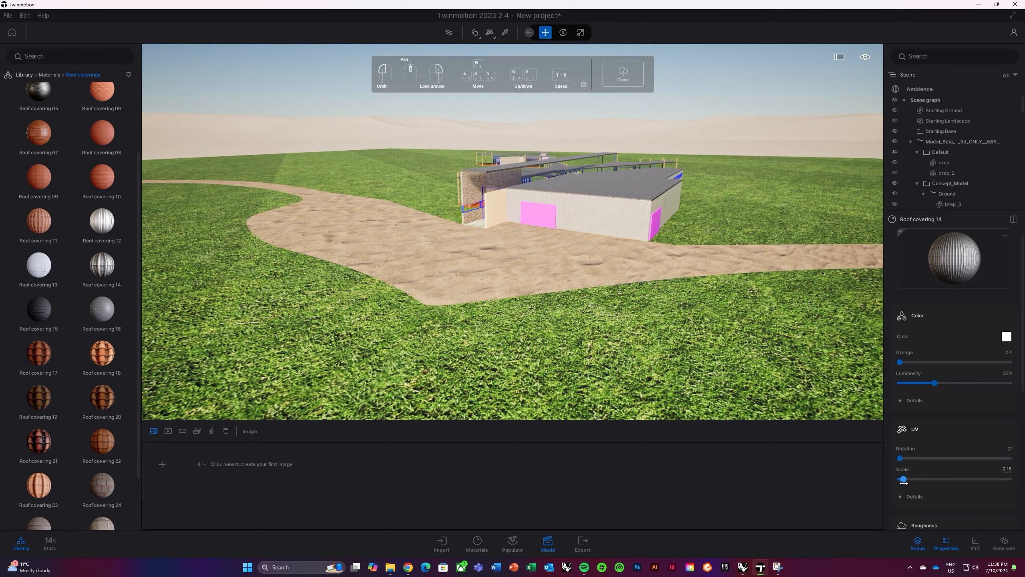
- Apply Roof covering 12 to the pink doors, setting its luminosity to 25% and its UV scale to 0.45
drag(530, 221, 557, 241)
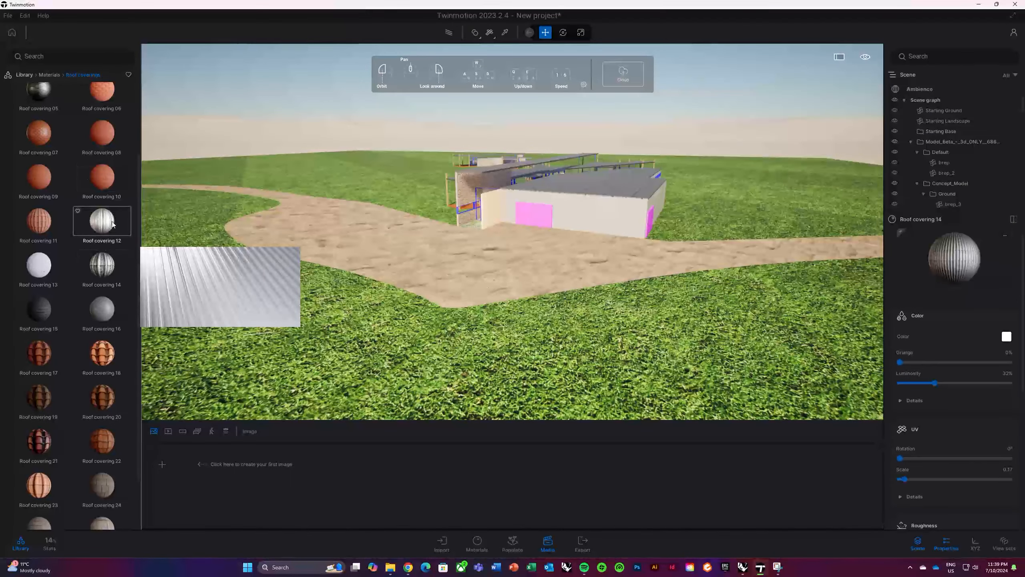
drag(102, 221, 533, 222)
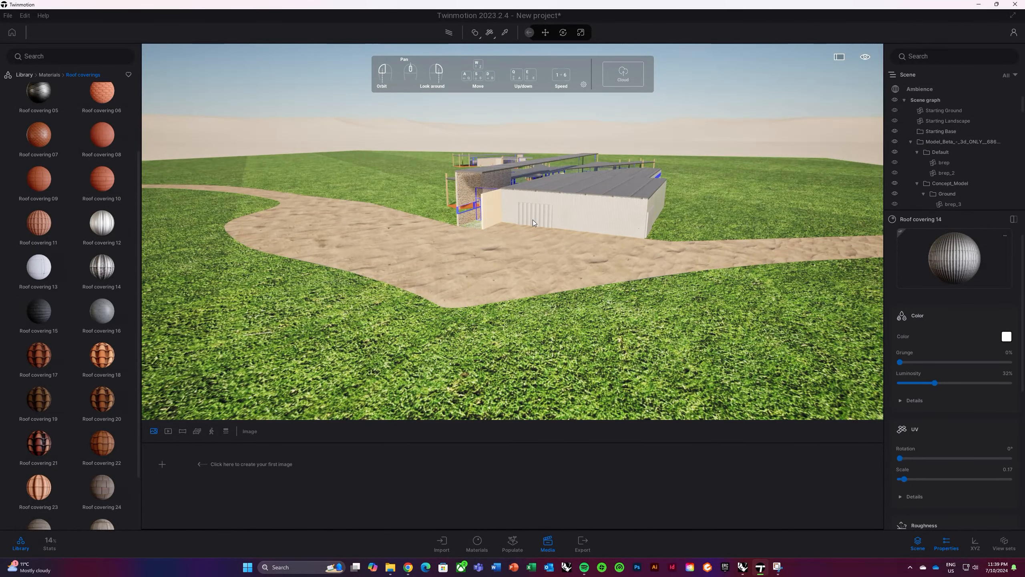
middle_drag(732, 245, 713, 249)
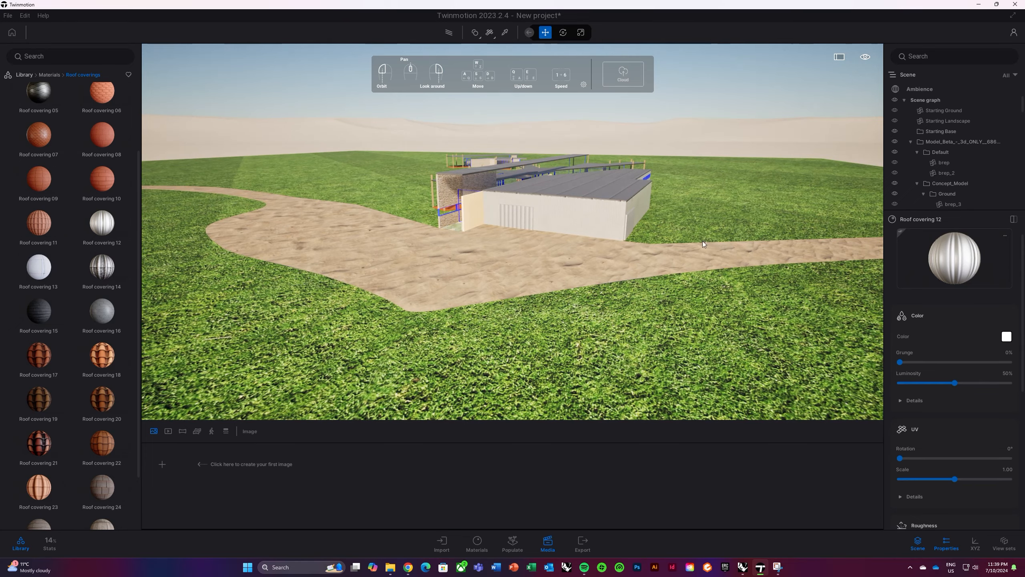
drag(691, 236, 723, 244)
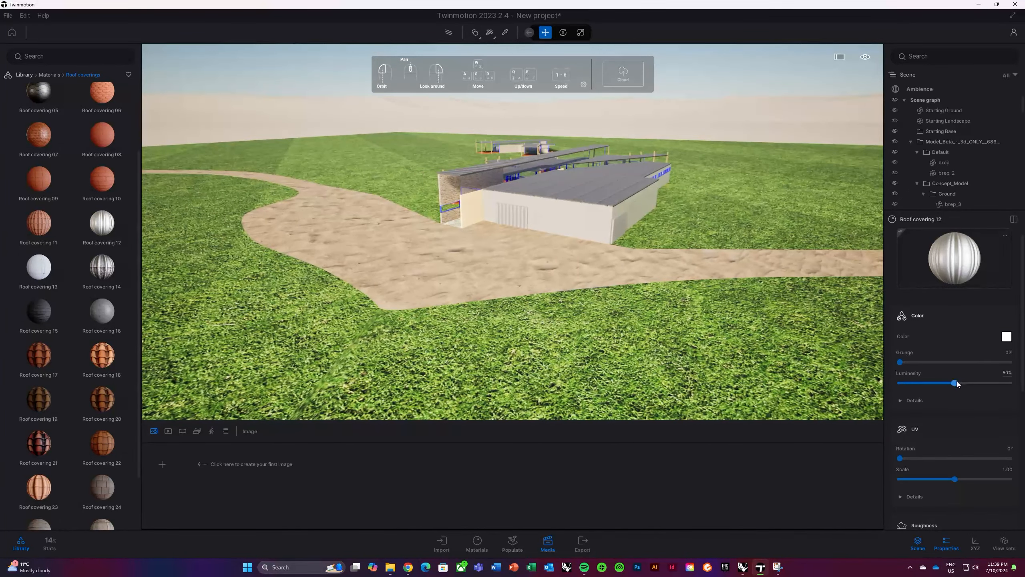
drag(956, 382, 927, 383)
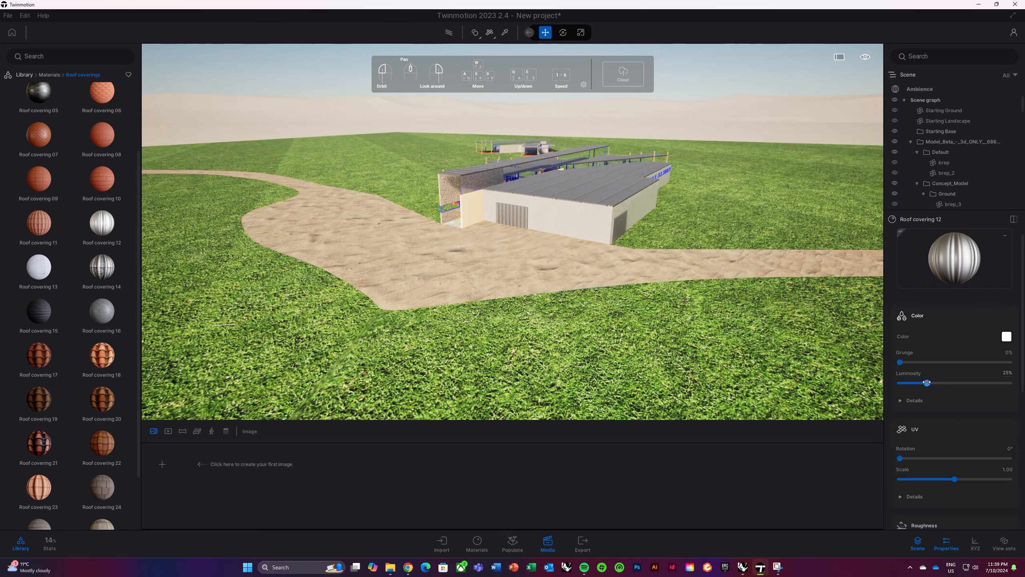
drag(954, 481, 921, 482)
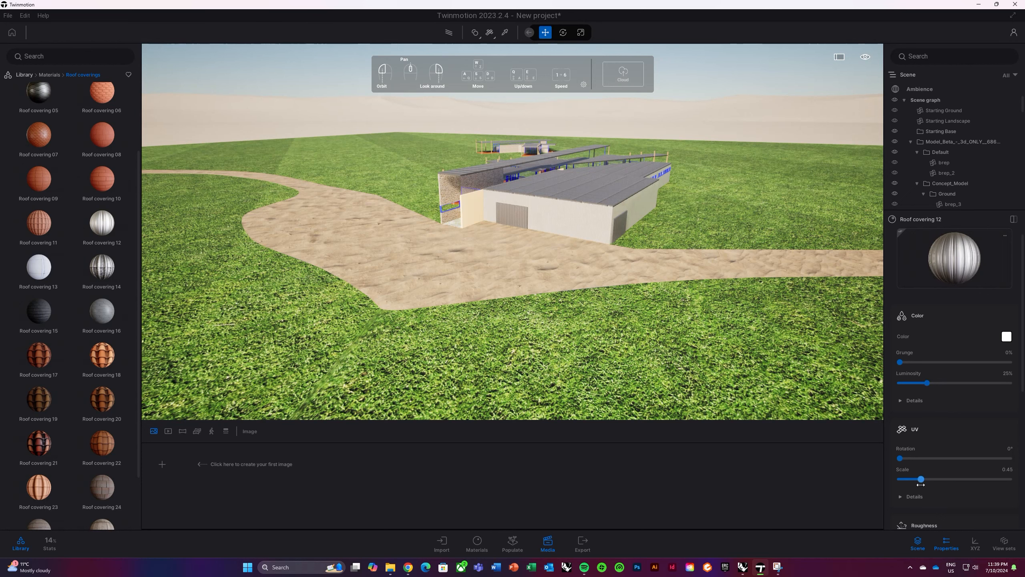
click(575, 229)
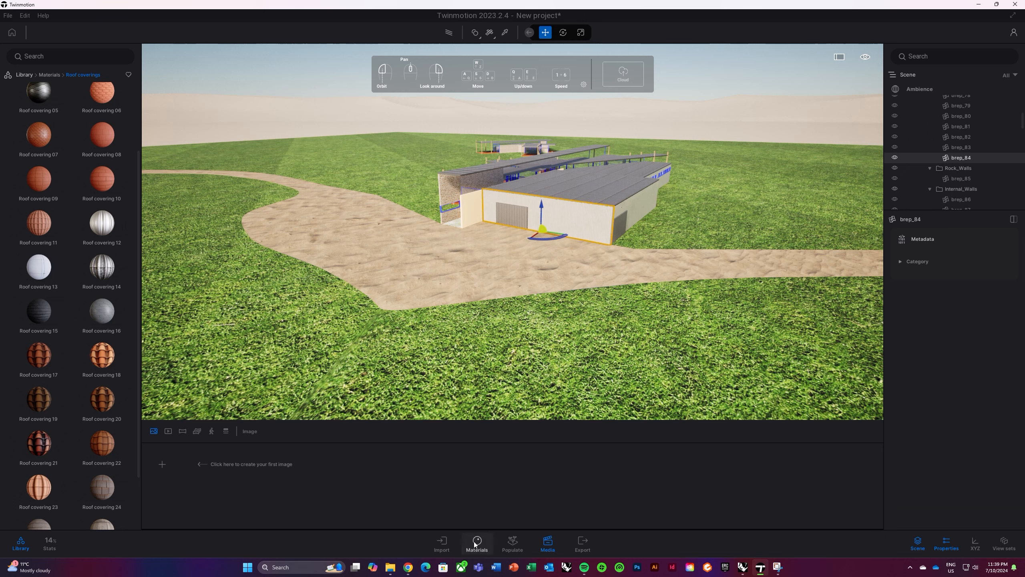
click(695, 329)
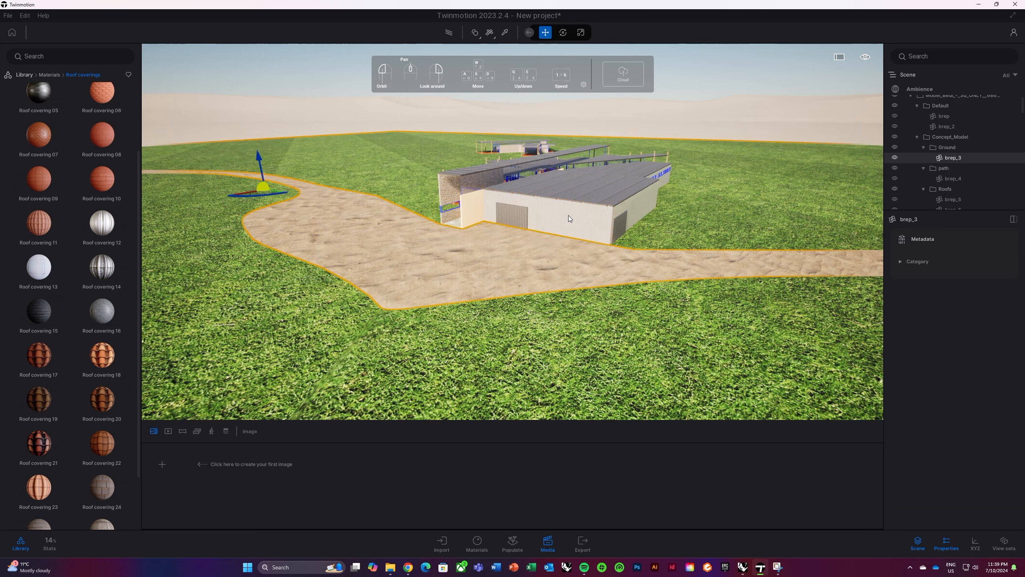
click(597, 224)
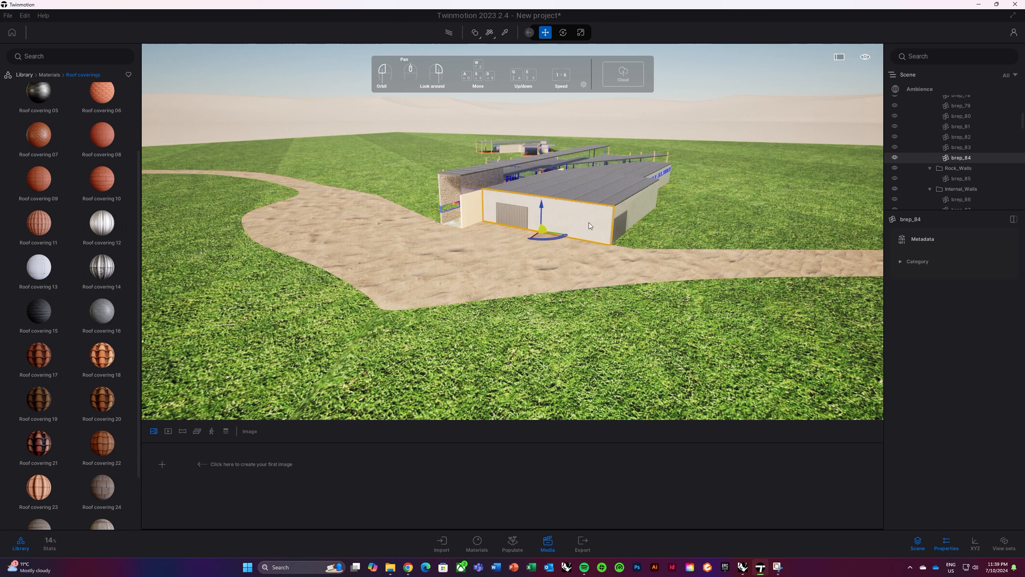
click(520, 212)
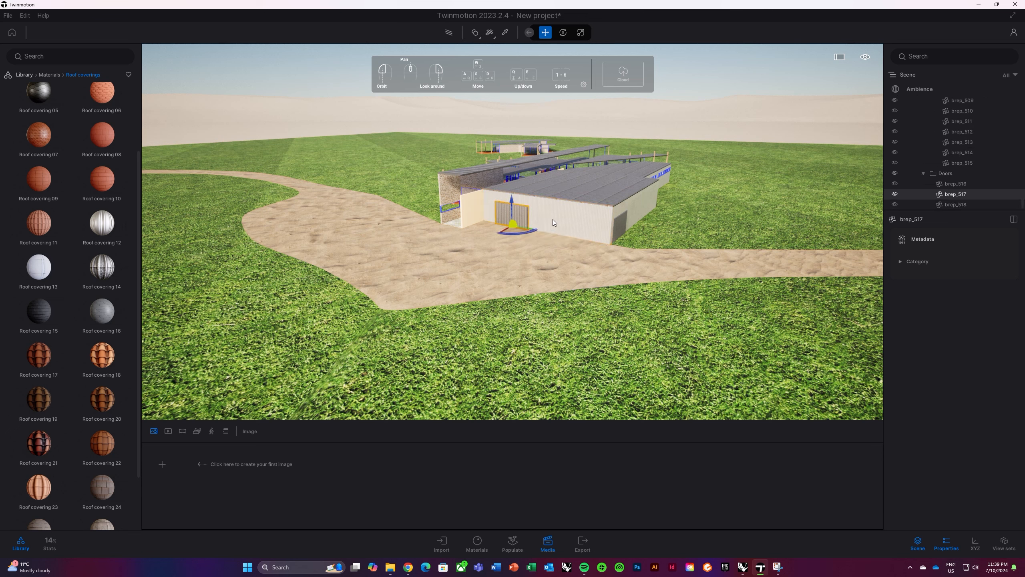
click(596, 206)
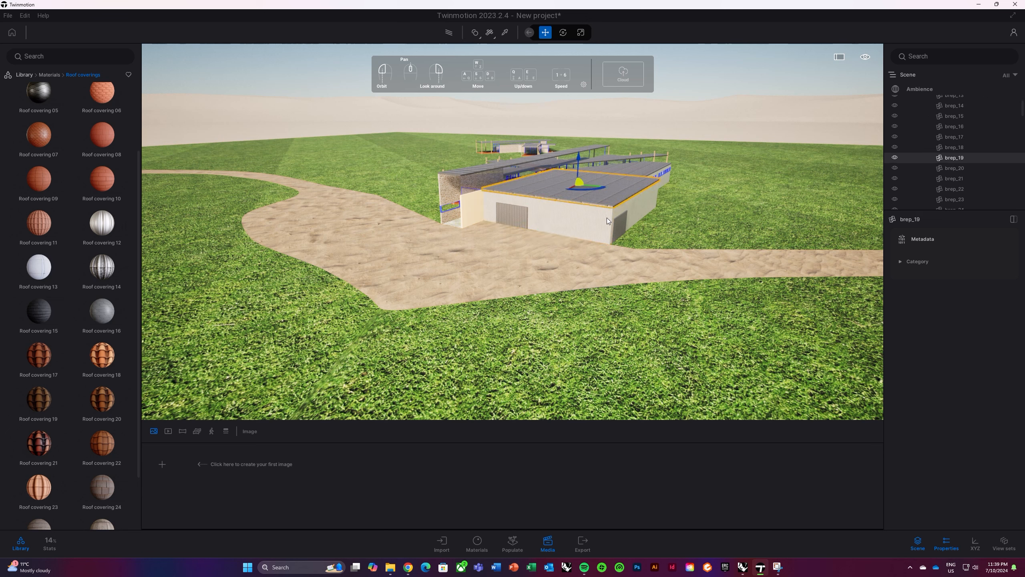
- Set the luminosity of the outer walls' Roof covering 12 cladding to 11%
click(475, 546)
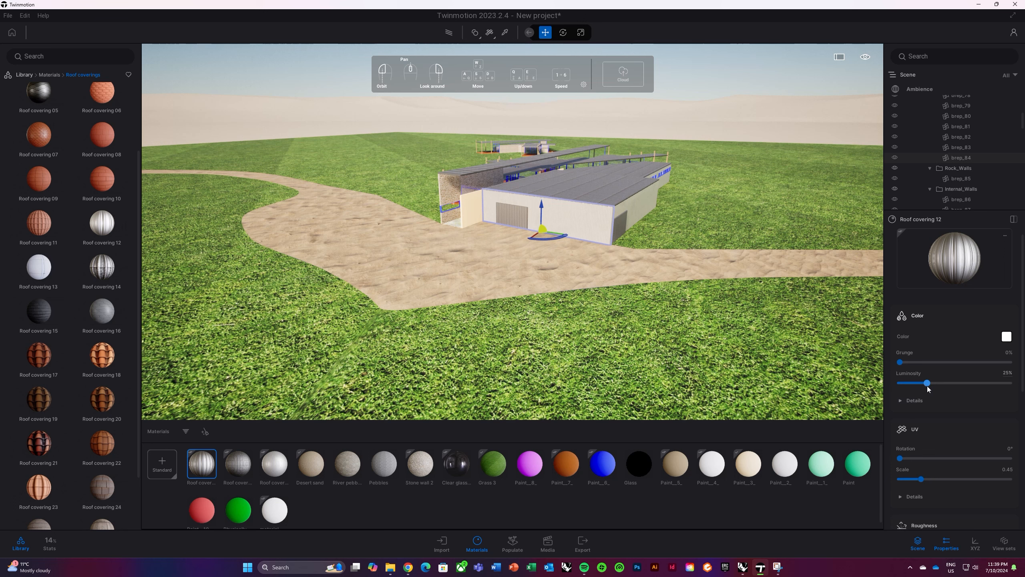
click(274, 464)
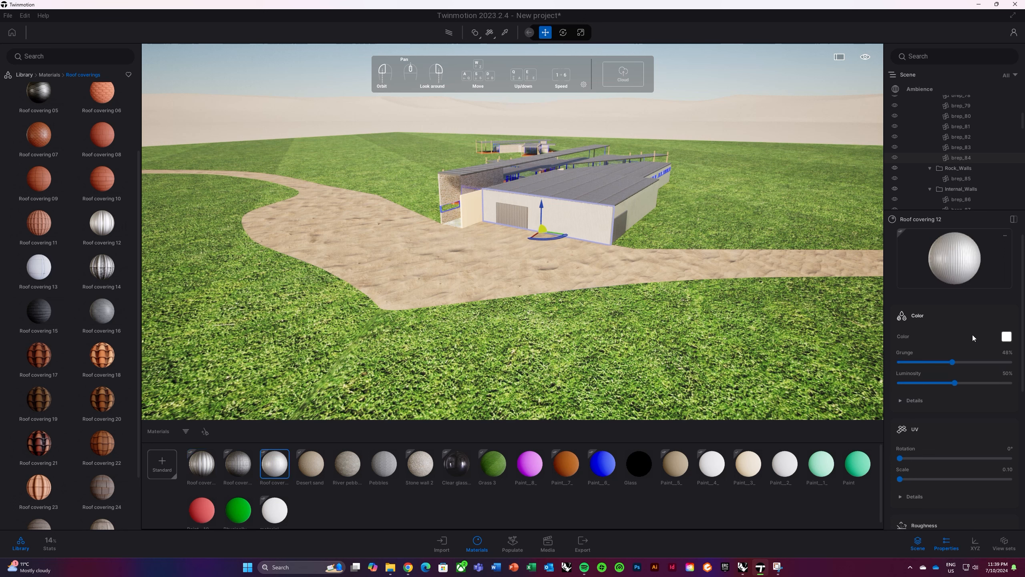
drag(955, 384, 923, 384)
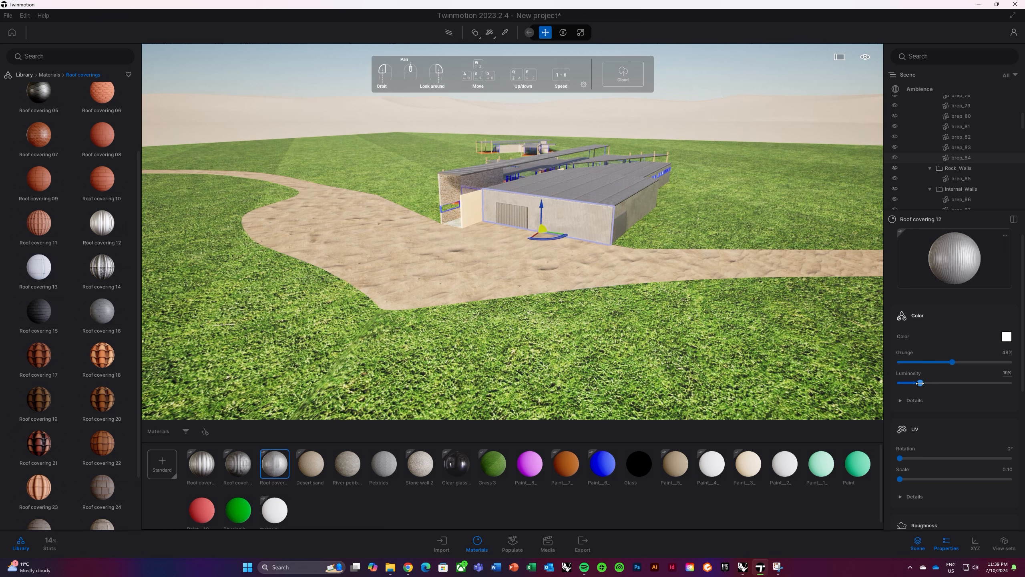
drag(920, 383, 910, 382)
drag(908, 382, 911, 382)
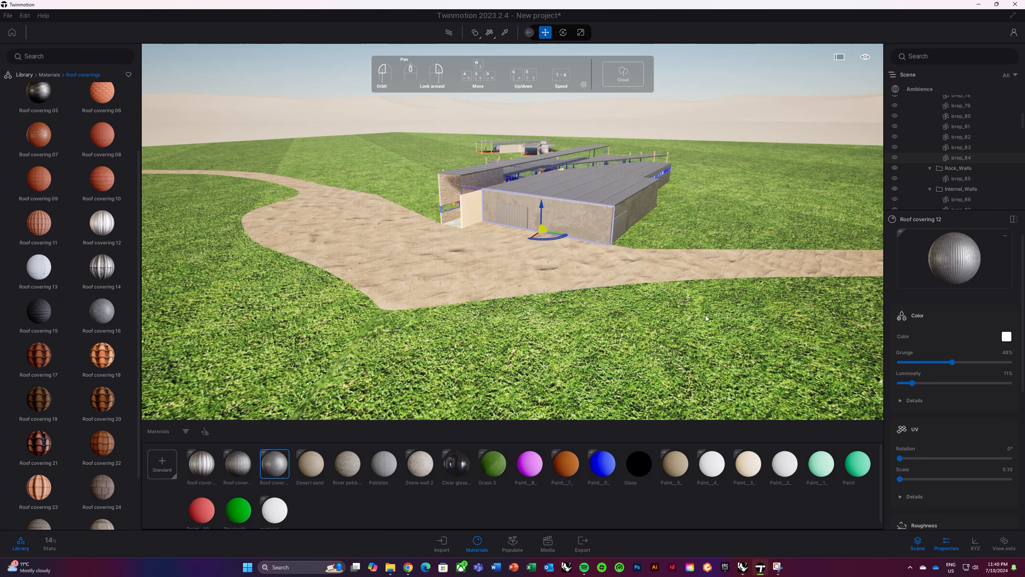
- Apply the Carbon material from the metal library to the building's blue window frames and clear the selection
click(463, 238)
drag(395, 254, 315, 260)
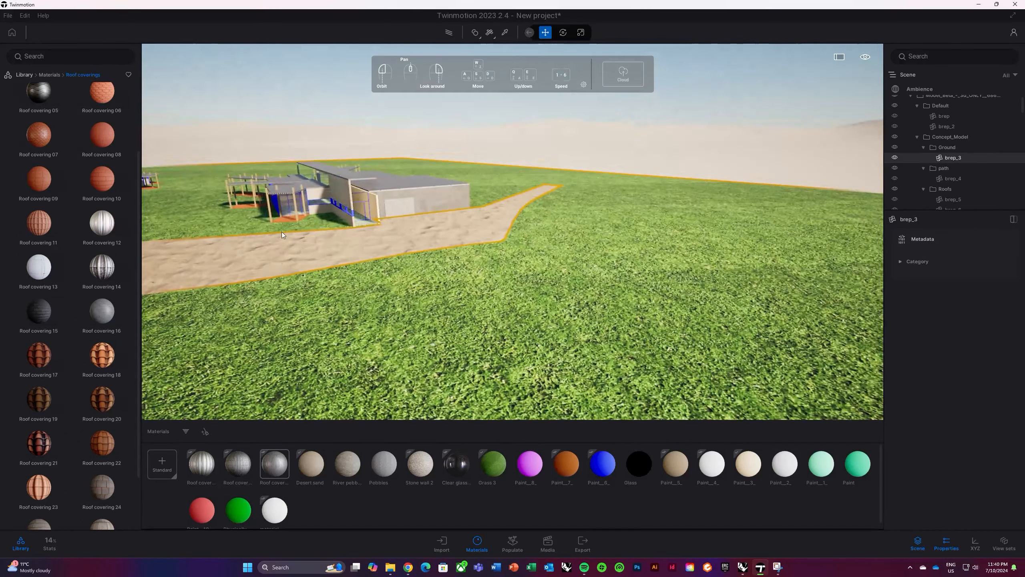
mouse_move(48, 217)
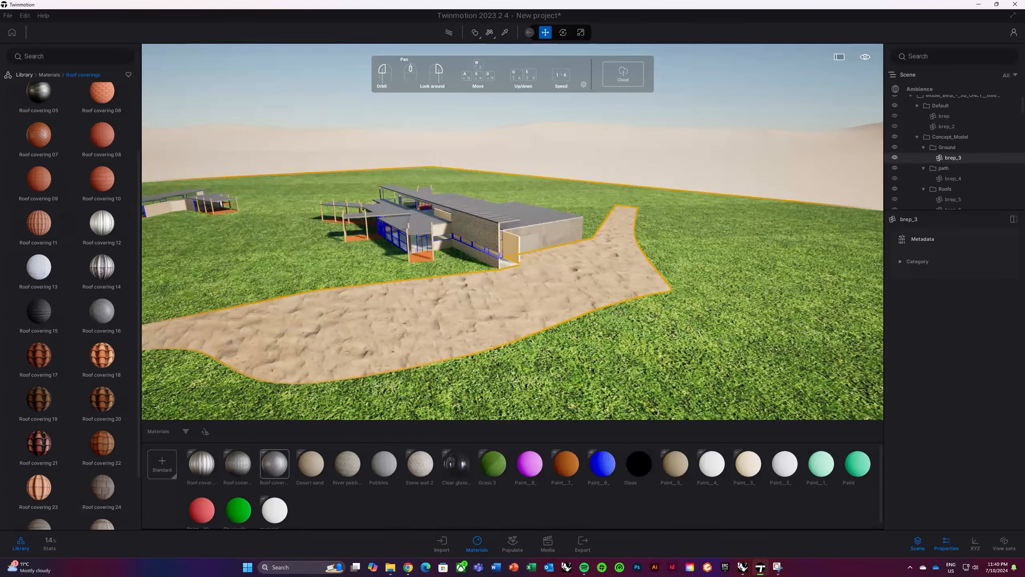
middle_drag(177, 262, 265, 250)
scroll(489, 209, up, 1)
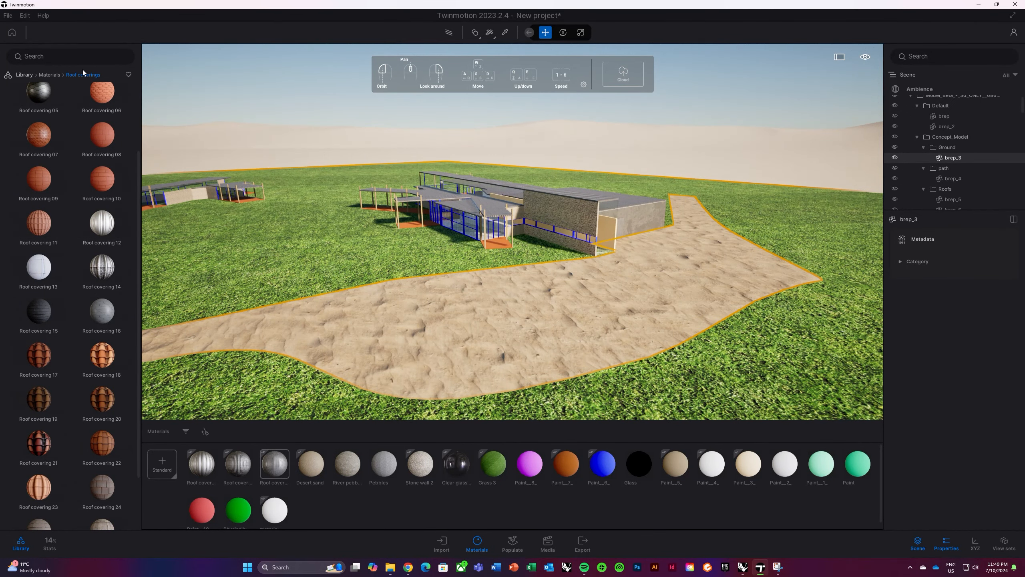
click(47, 75)
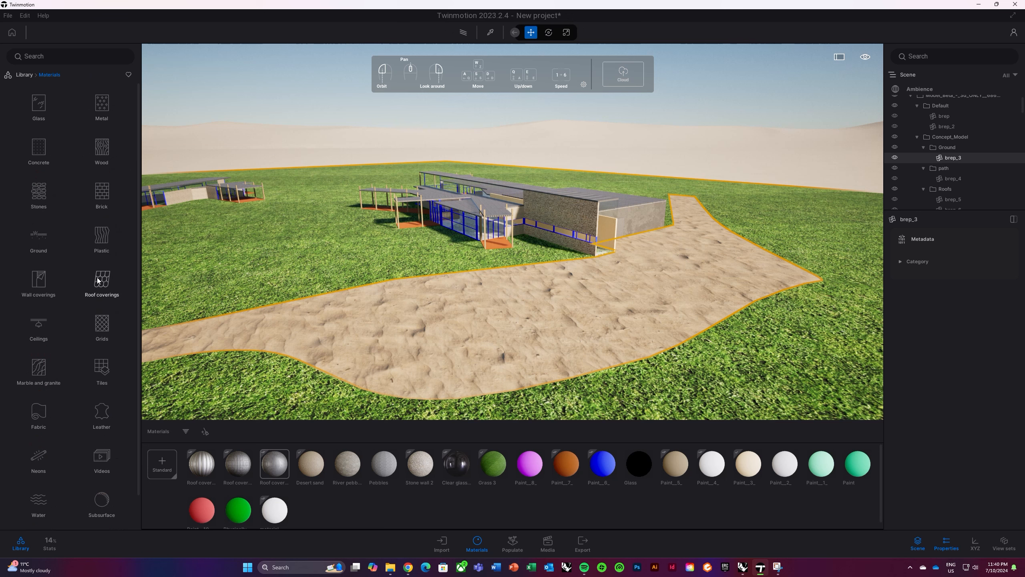
click(109, 107)
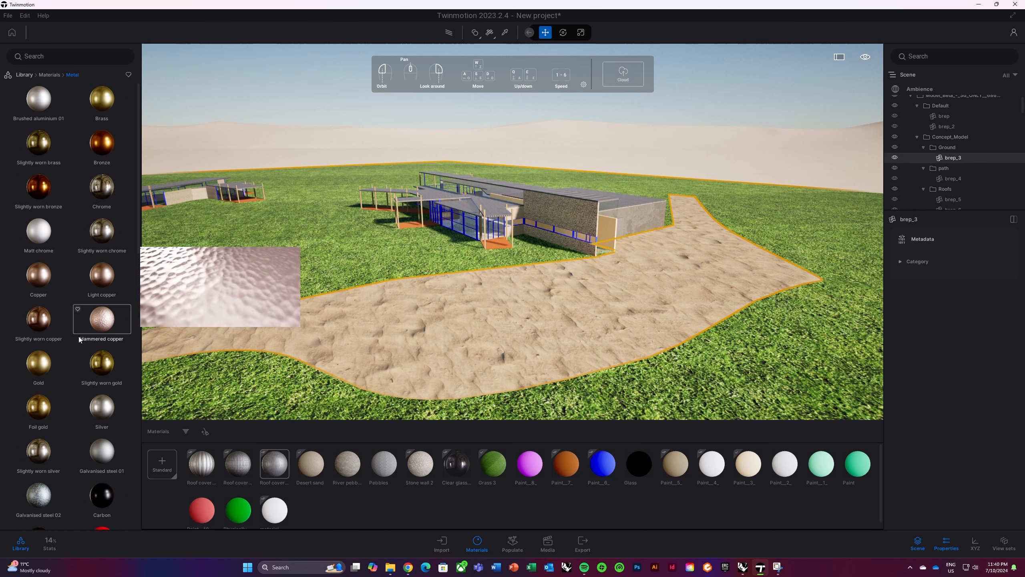
scroll(91, 388, down, 3)
scroll(91, 404, down, 6)
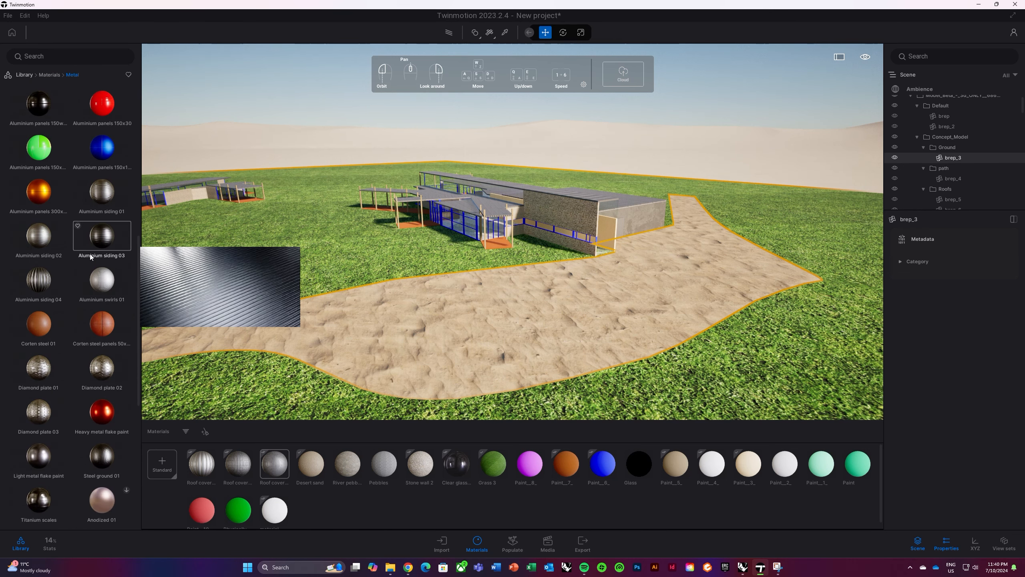
scroll(88, 260, down, 2)
scroll(75, 356, down, 1)
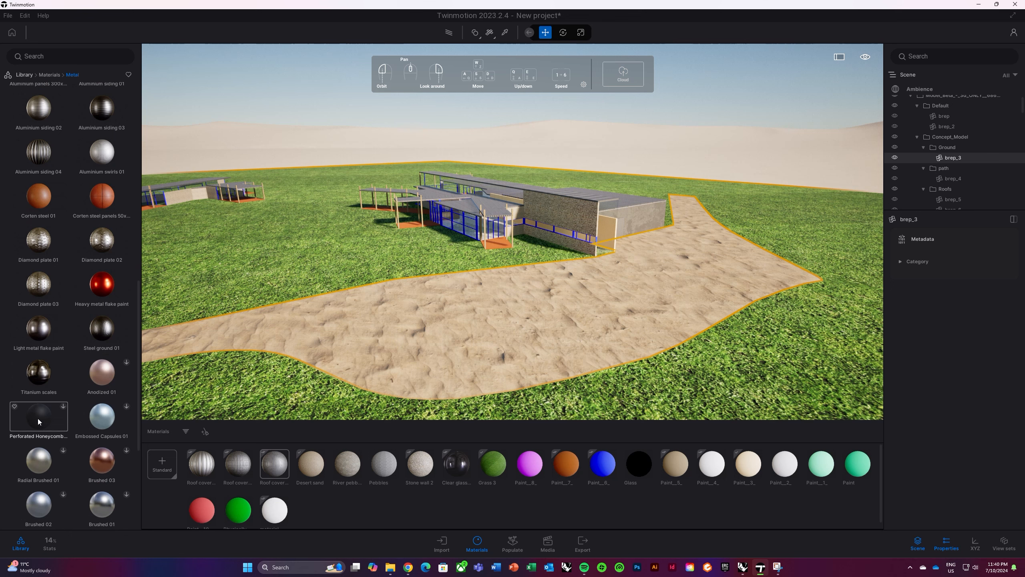
mouse_move(34, 386)
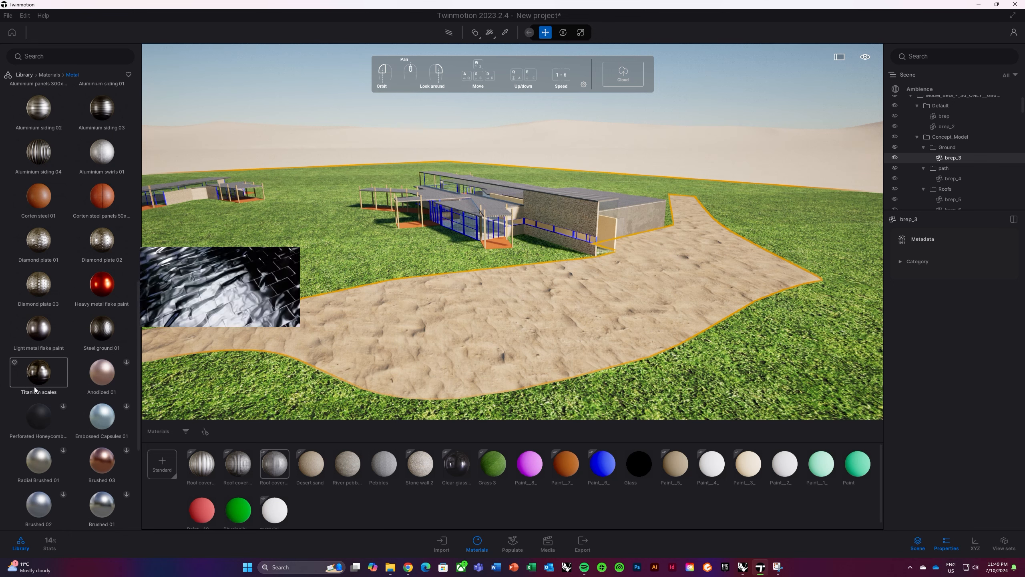
scroll(44, 369, down, 5)
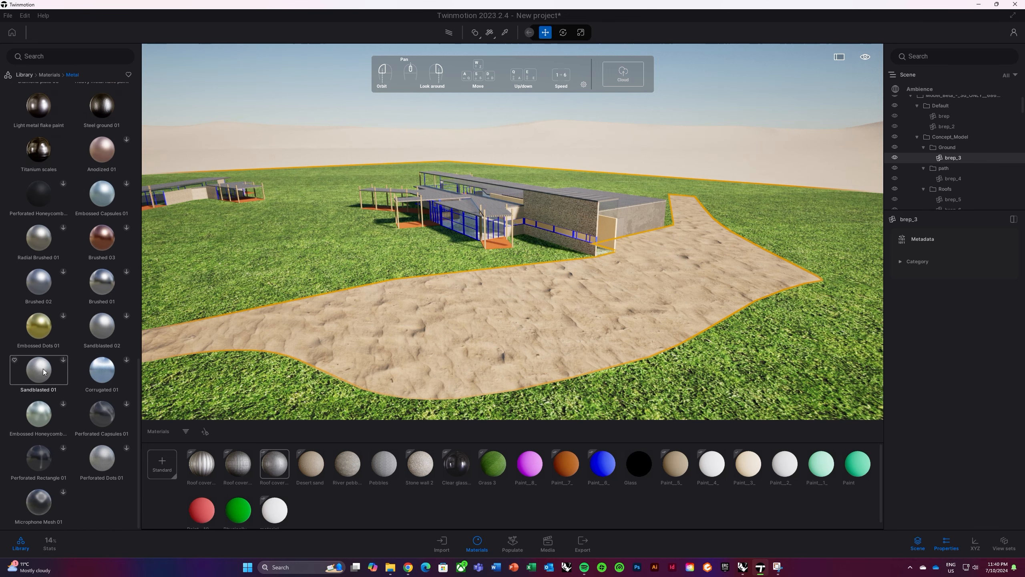
scroll(53, 383, up, 8)
mouse_move(63, 285)
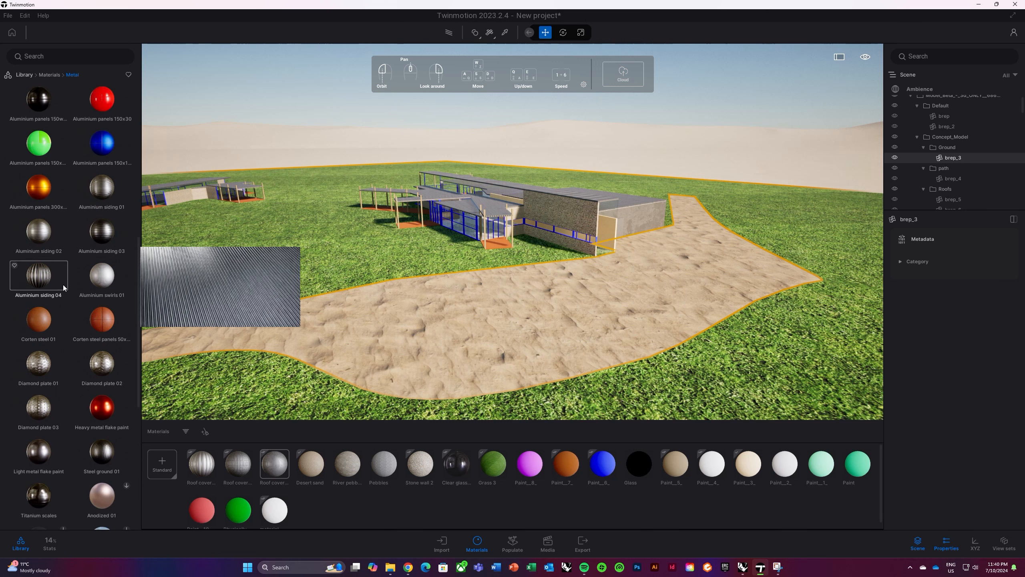
scroll(66, 225, up, 6)
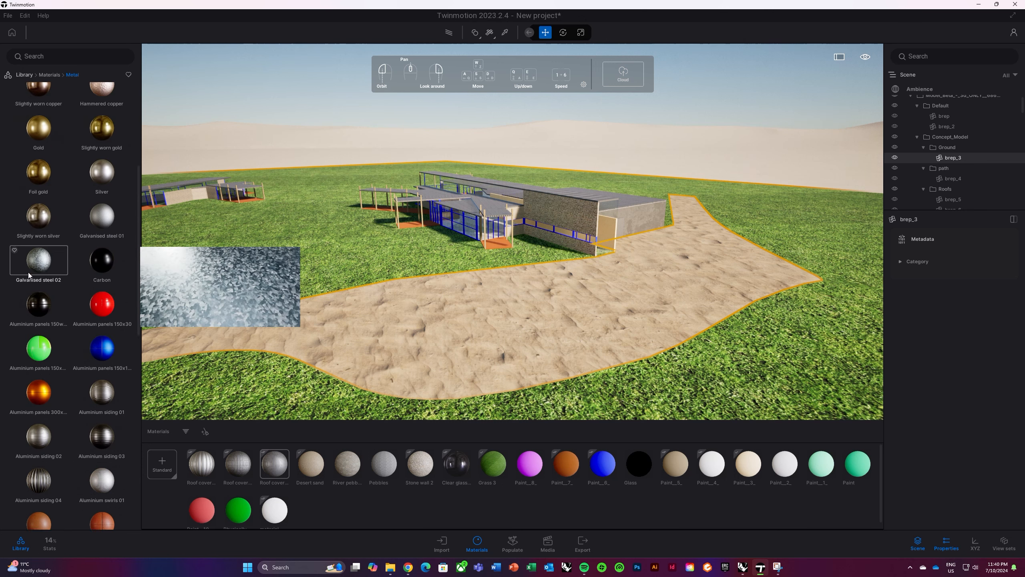
mouse_move(113, 331)
drag(105, 312, 479, 237)
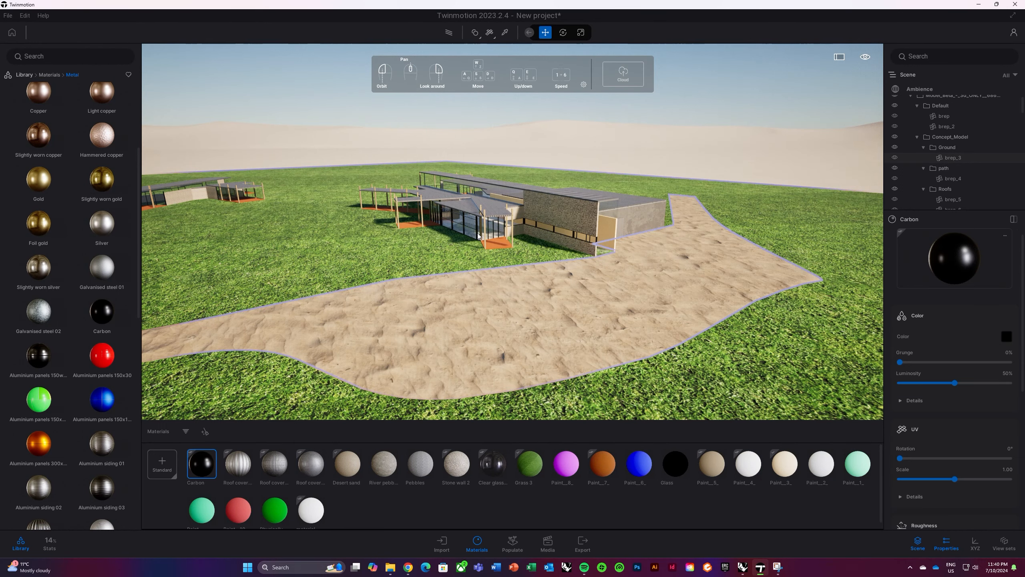
key(Escape)
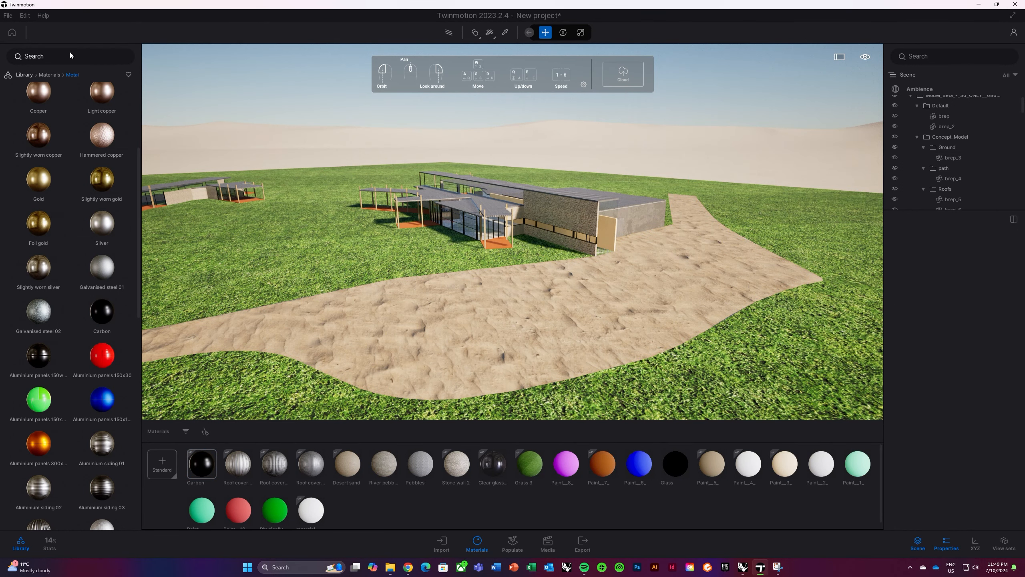
- Apply the Old planks material from the wood library to the building's orange decks
click(53, 75)
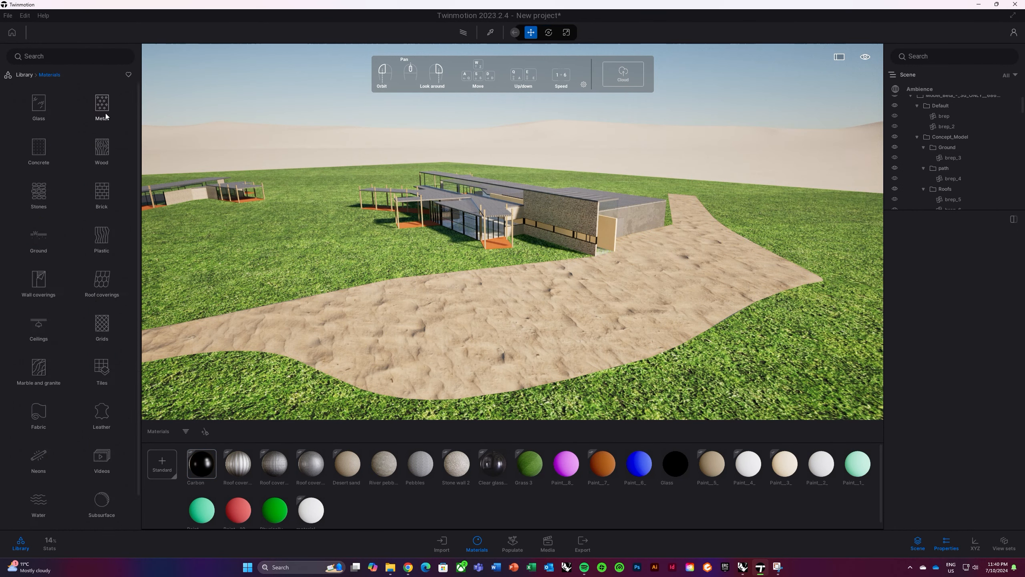
click(114, 151)
mouse_move(65, 363)
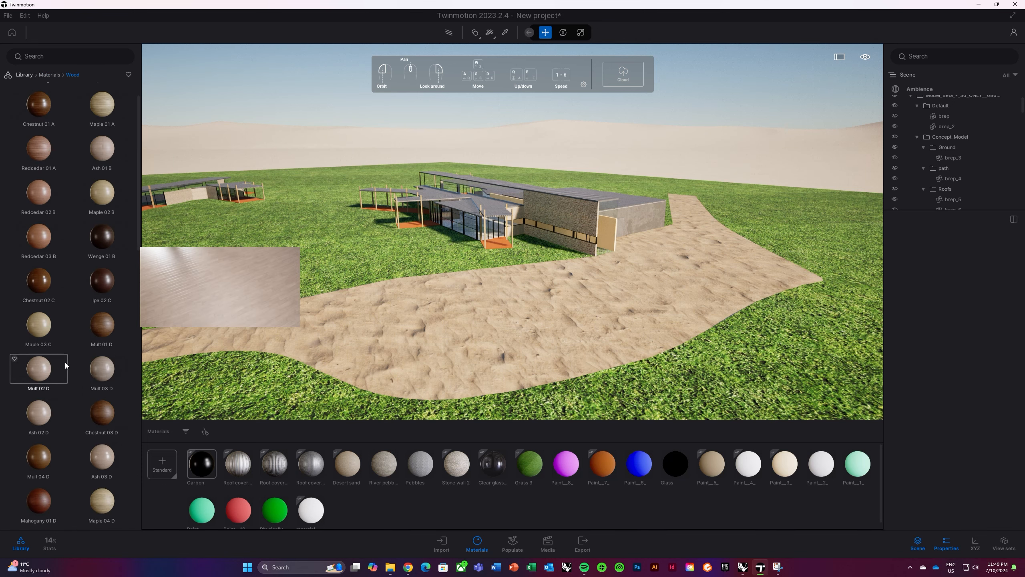
scroll(65, 355, down, 8)
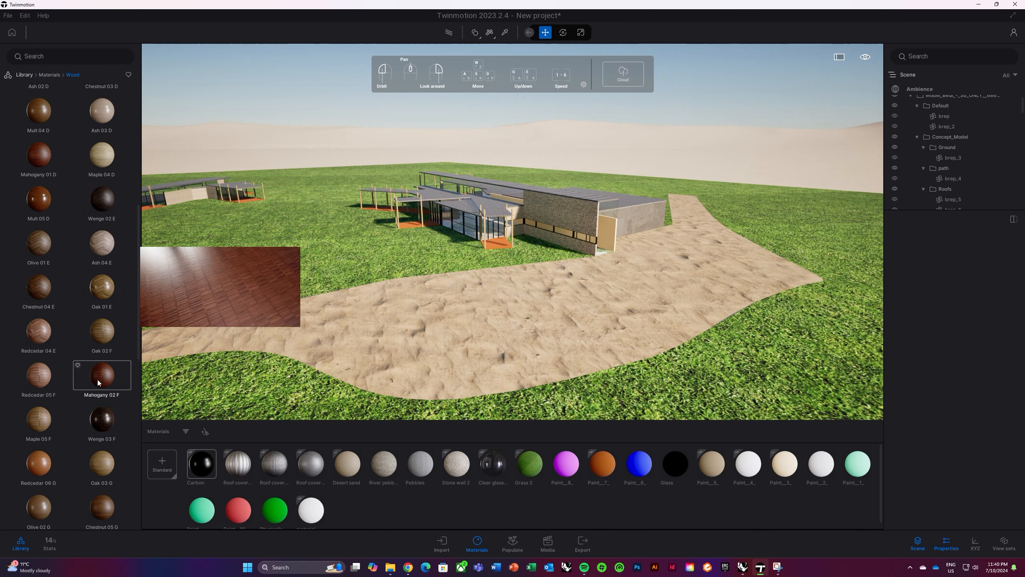
scroll(95, 371, down, 10)
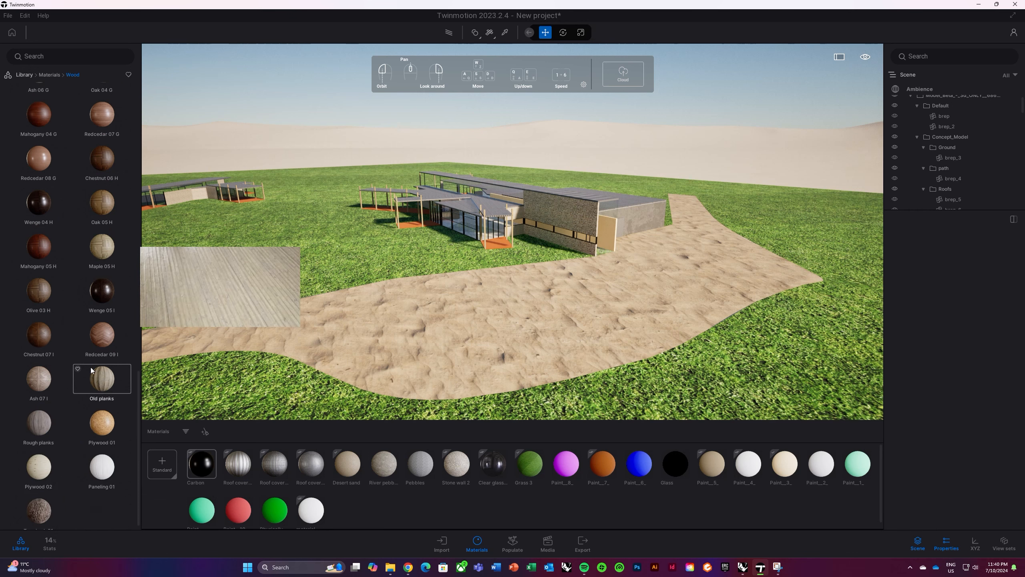
scroll(93, 370, down, 1)
drag(106, 379, 501, 242)
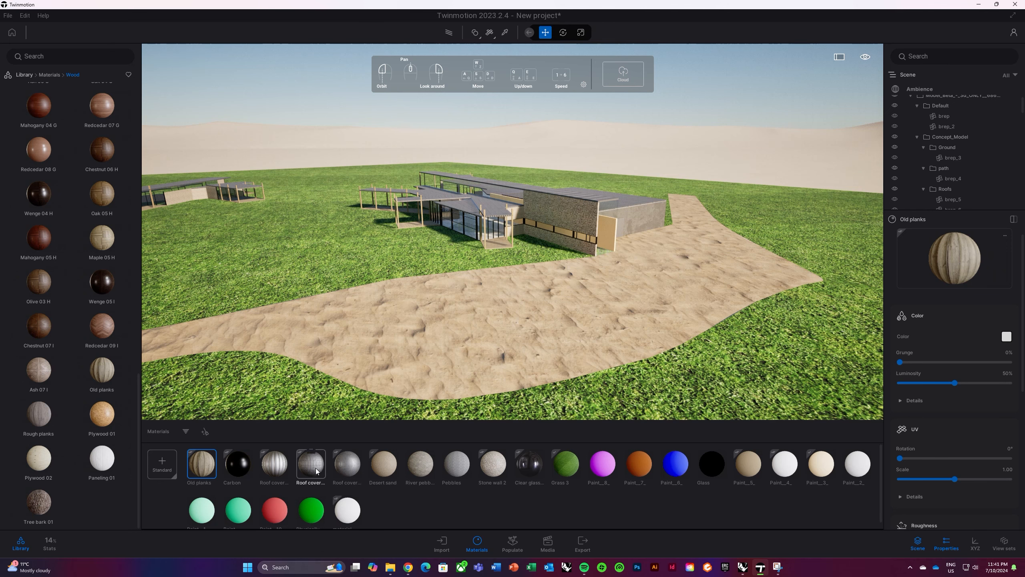
- Apply the scene's existing Roof covering 14 material to the cream panel at the end of the stone wall
drag(321, 466, 614, 239)
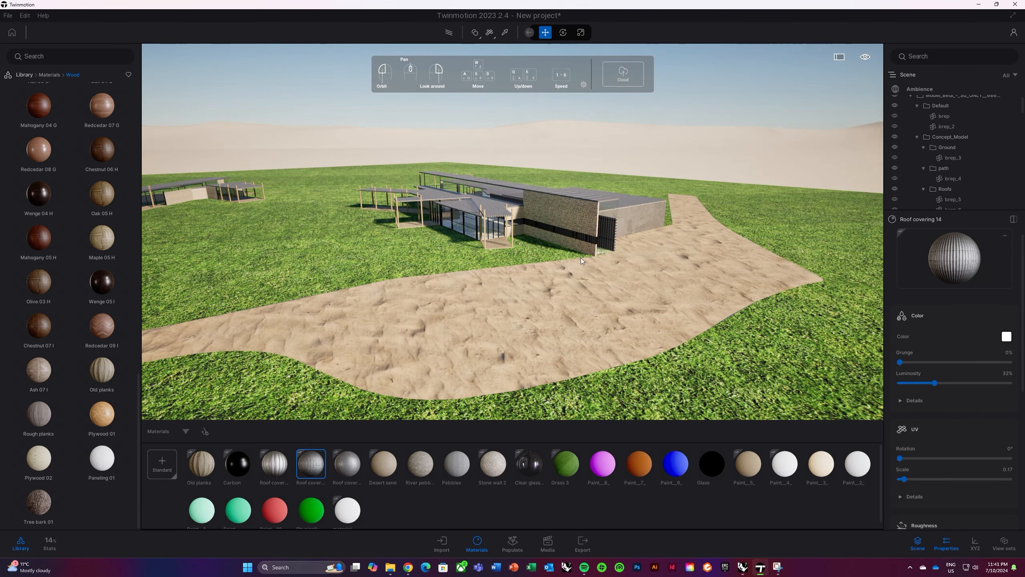
- Select the brep_2 slab under the glazed part of the house and move it straight up in small increments
mouse_move(581, 258)
middle_down()
mouse_move(662, 292)
mouse_move(682, 287)
mouse_move(597, 252)
middle_up()
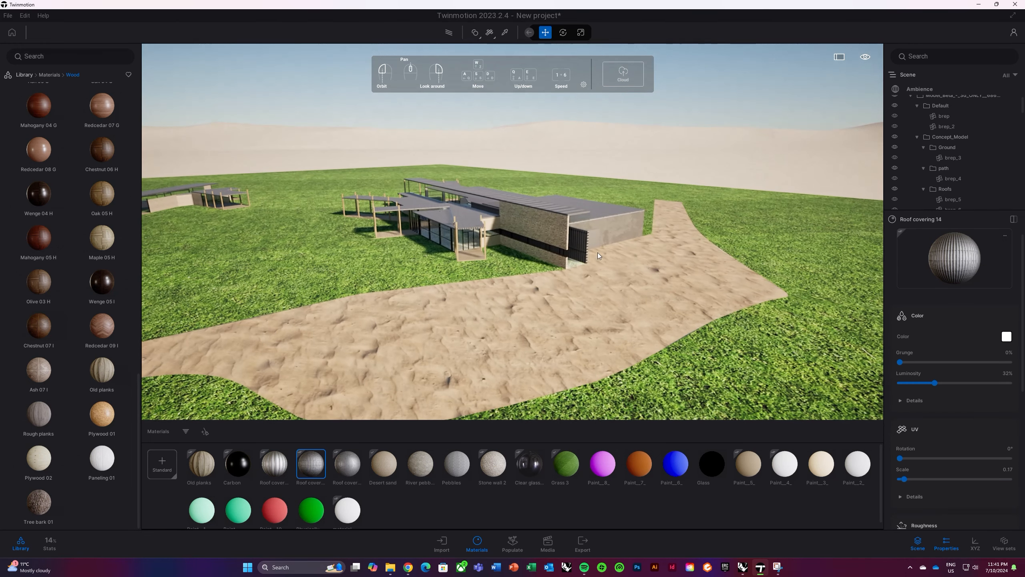
click(575, 263)
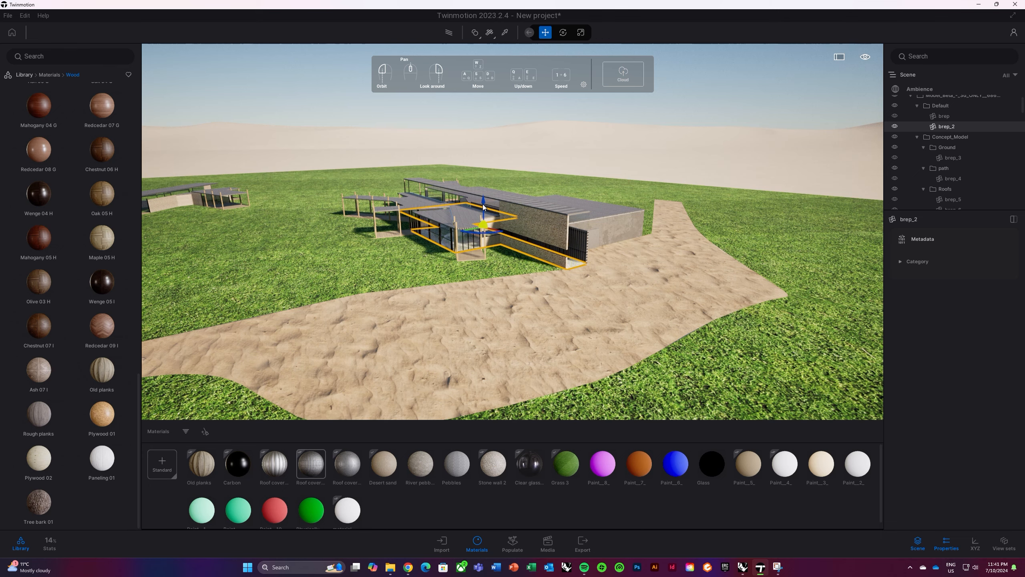
scroll(477, 253, up, 3)
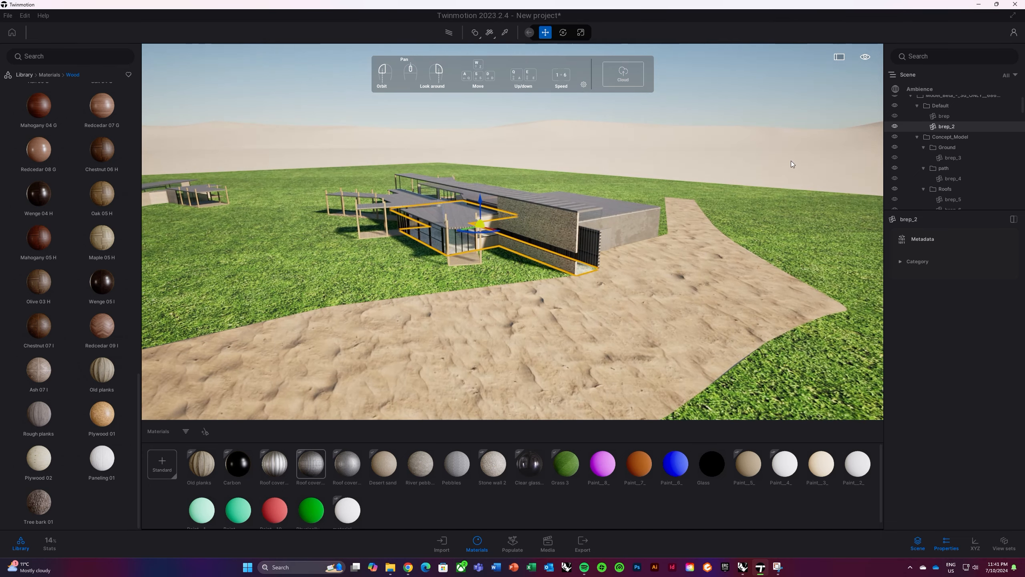
key(a)
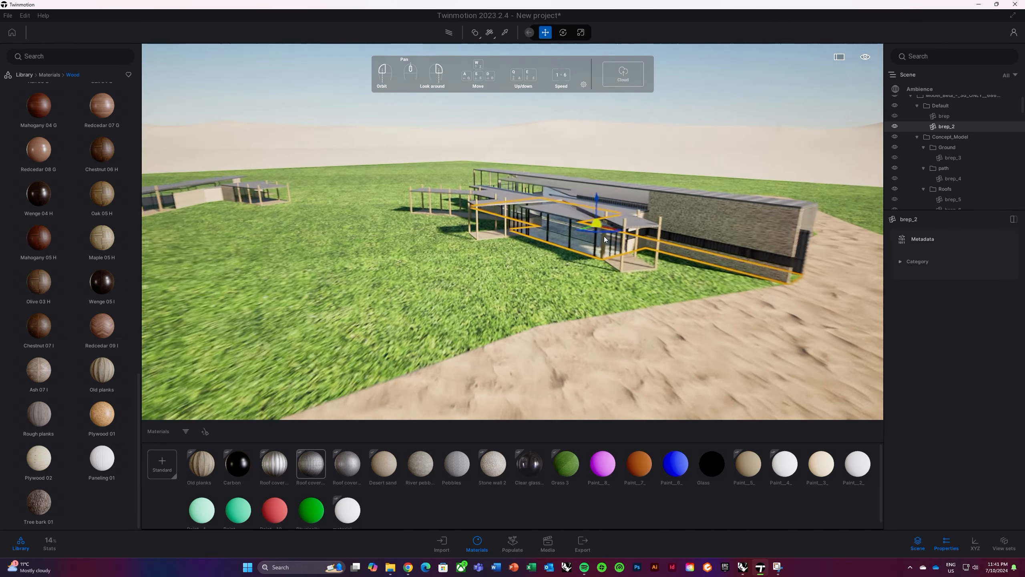
key(w)
key(w)
key(d)
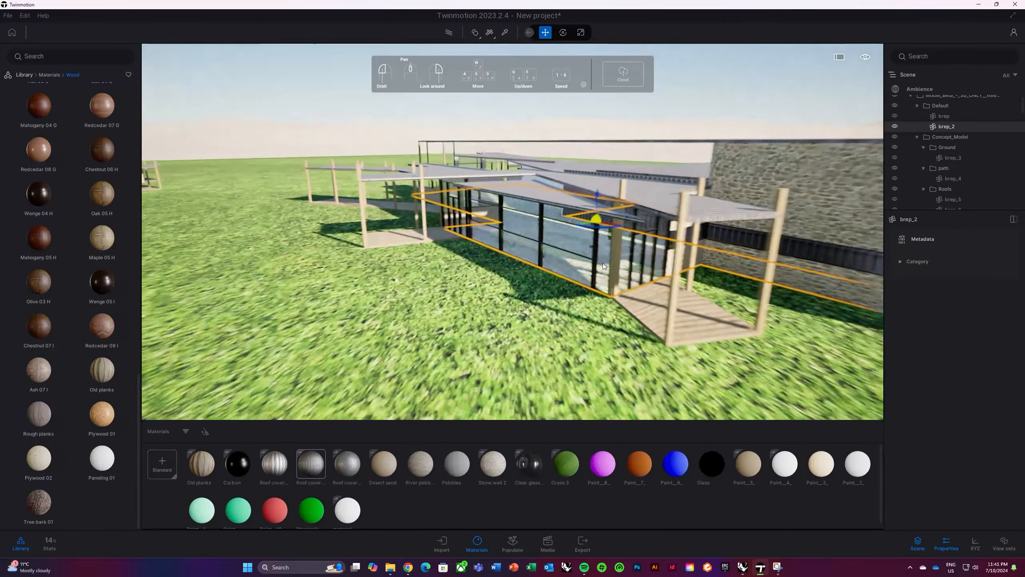
mouse_move(575, 197)
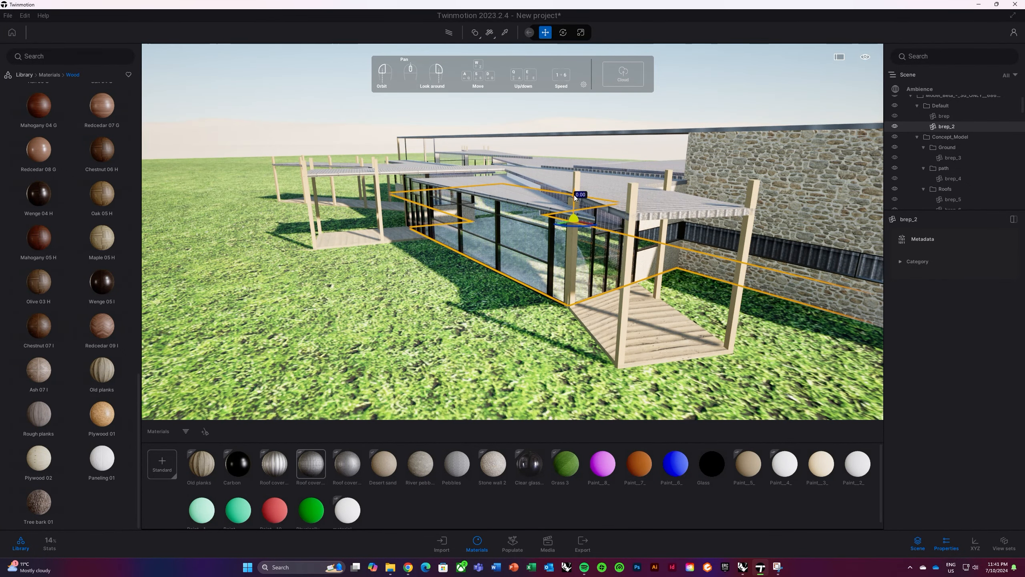
text(1)
key(Return)
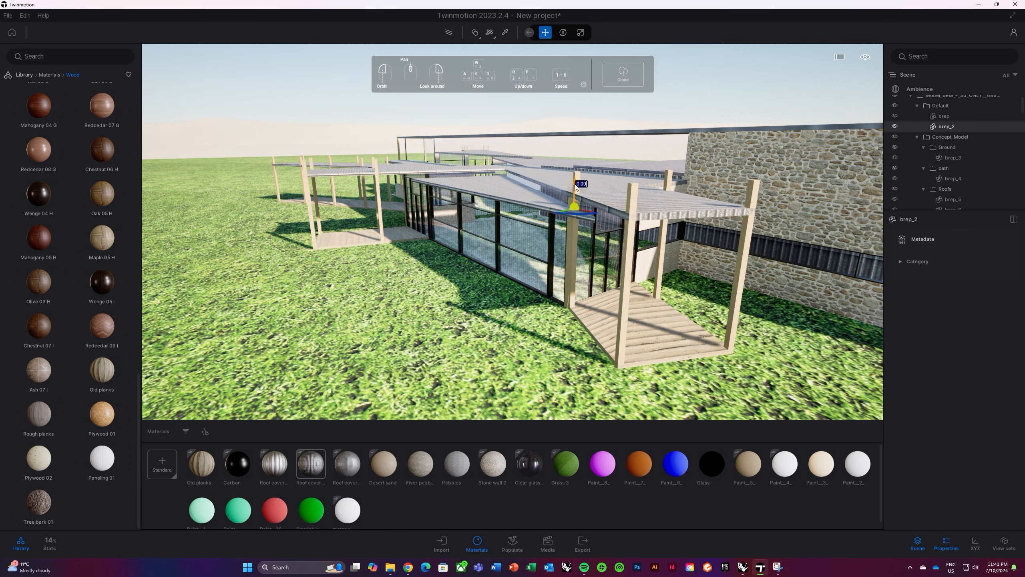
text(1)
key(Return)
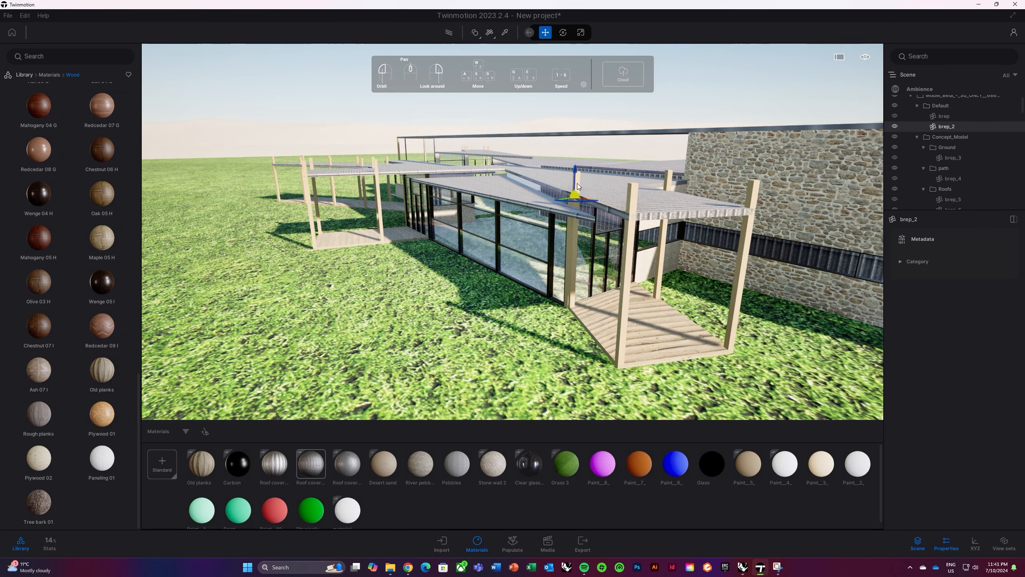
- Try to raise the brep_2 slab further, undo that move and clear the selection
drag(577, 174, 579, 155)
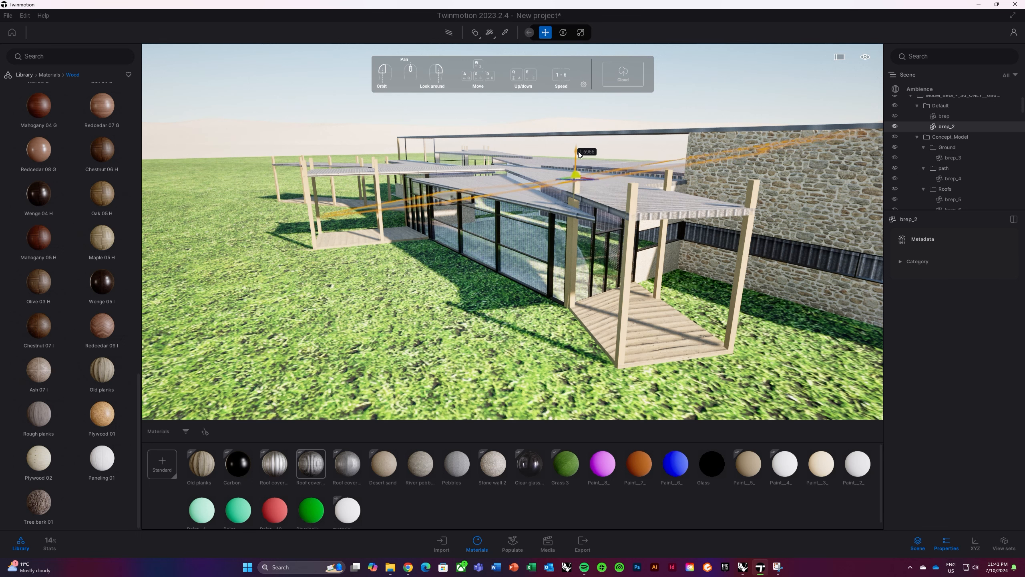
key(ctrl+z)
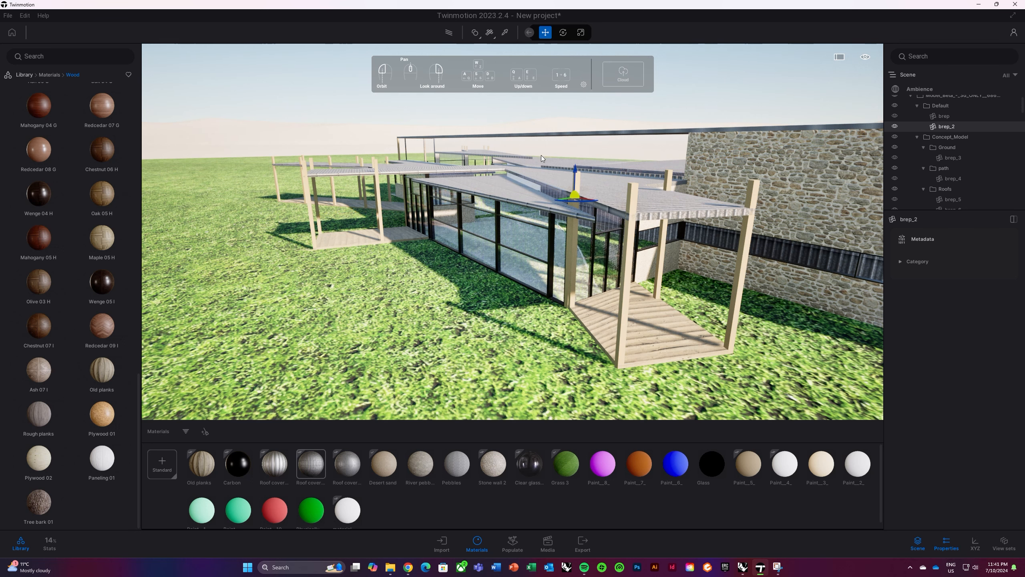
key(Escape)
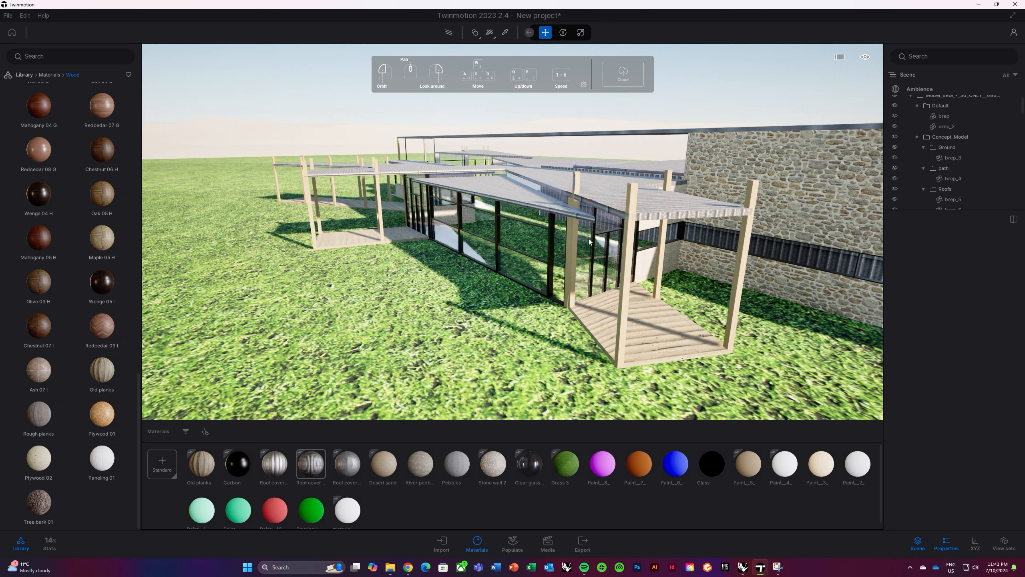
click(532, 285)
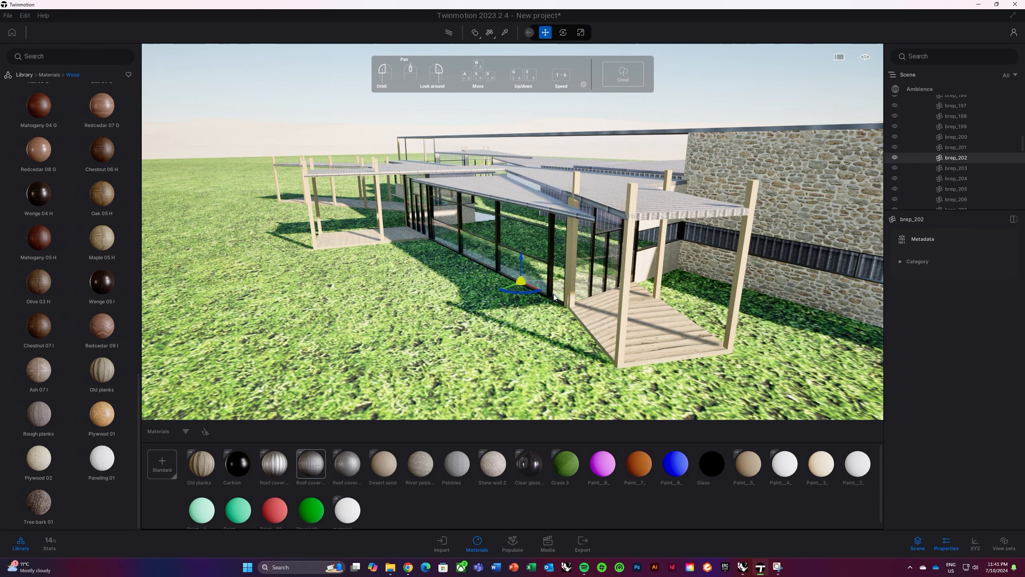
click(619, 297)
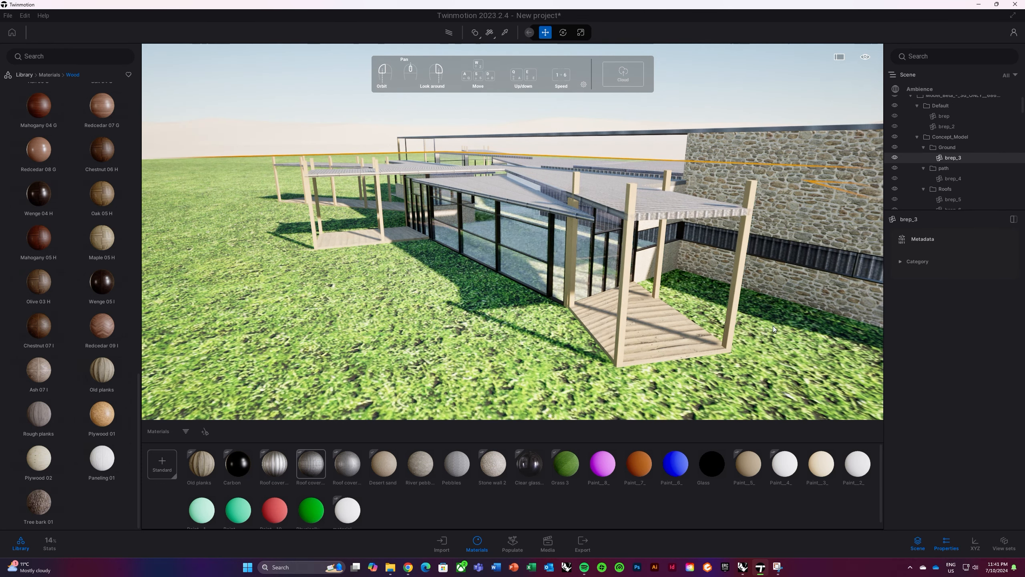
key(Escape)
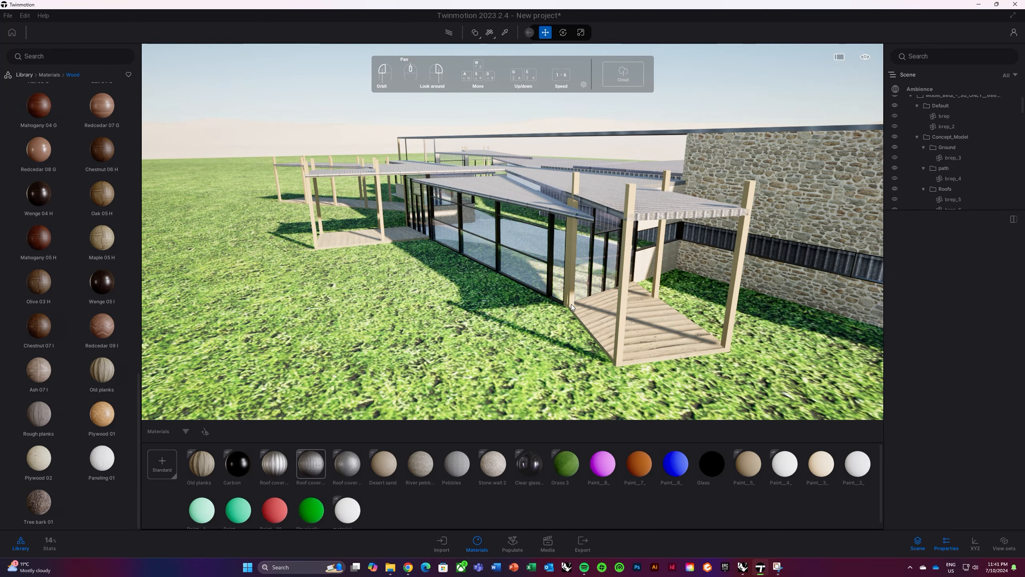
- Select the base slab brep at the end of the stone wall and raise it slightly above the grass
key(s)
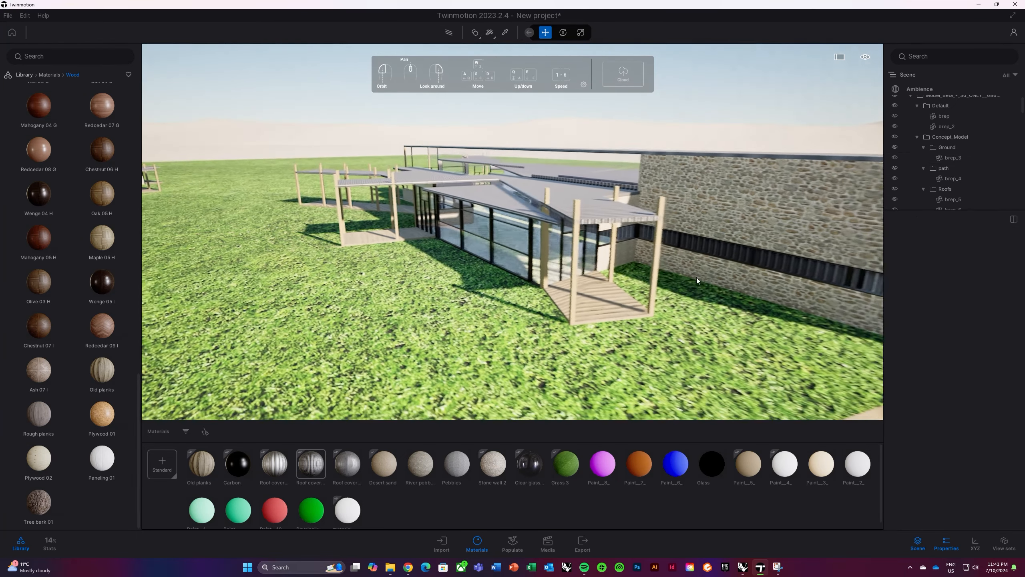
drag(697, 278, 798, 340)
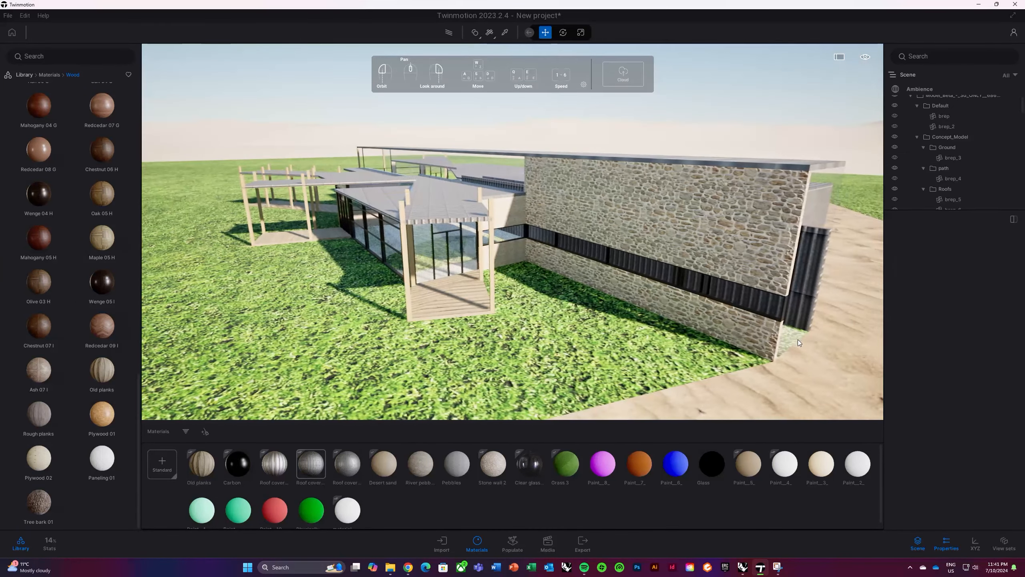
click(798, 339)
drag(488, 202, 488, 202)
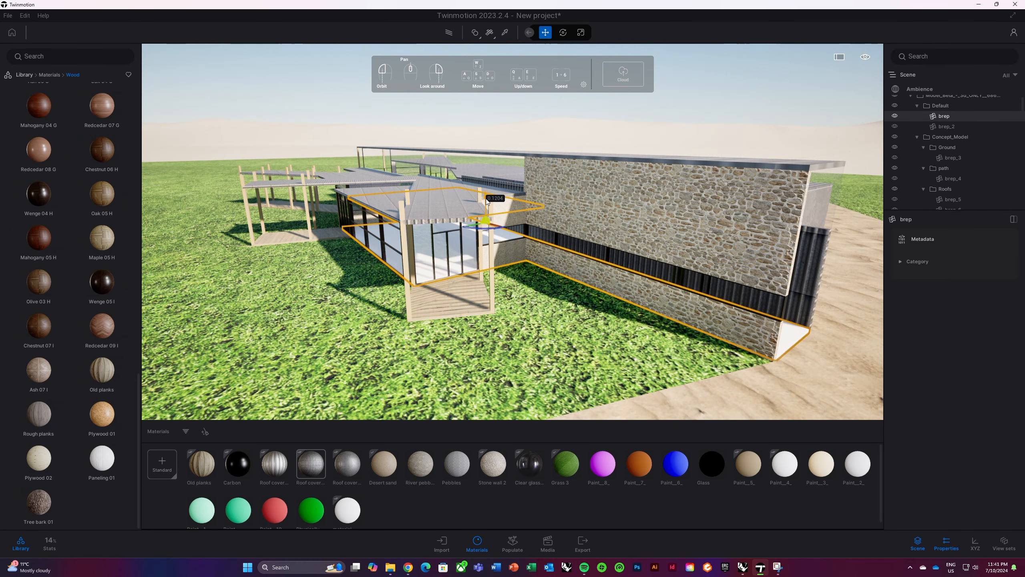
- Apply the Swept concrete 02 material from the concrete library to the building's white base slab
mouse_move(88, 201)
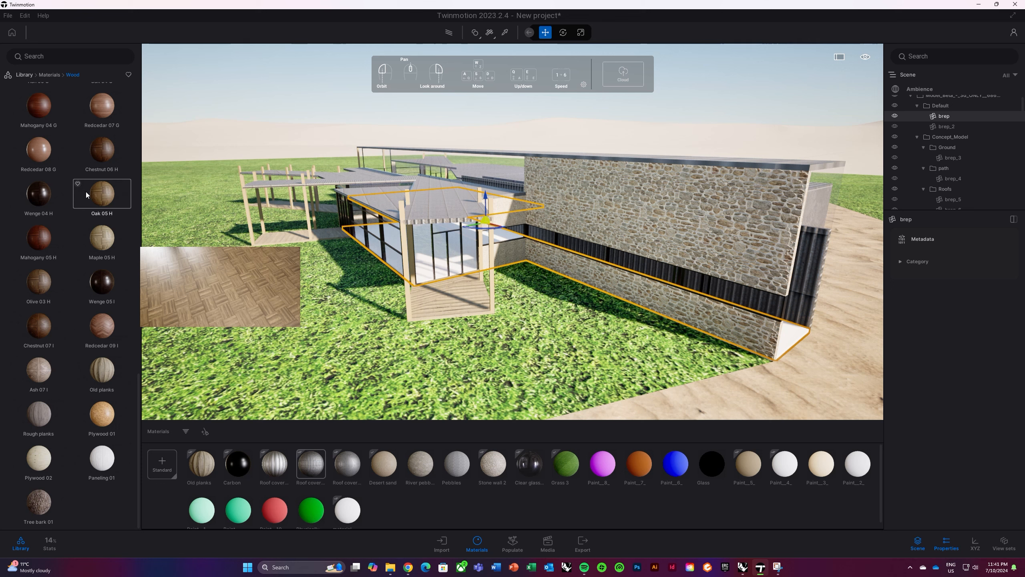
mouse_move(50, 281)
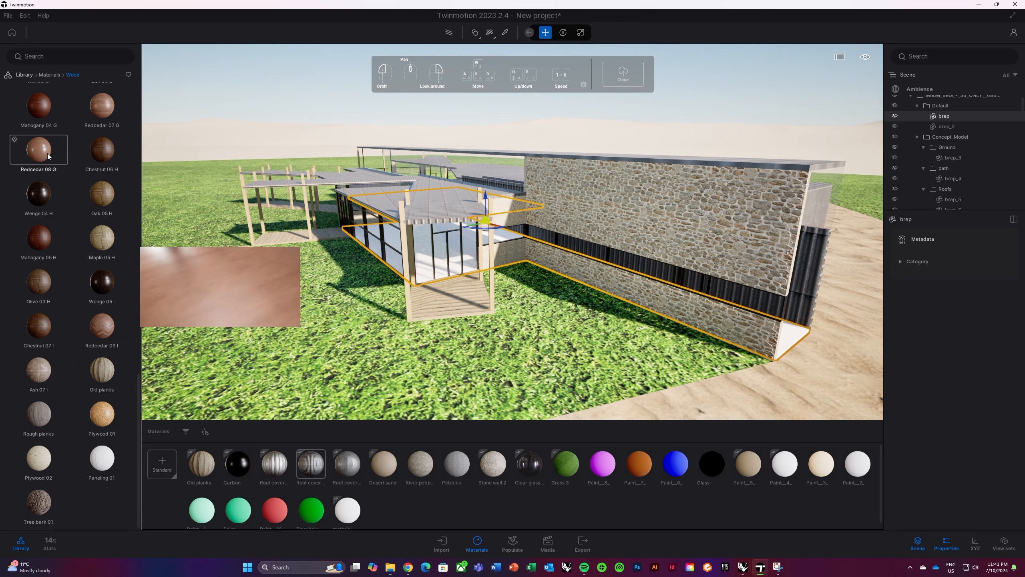
click(48, 75)
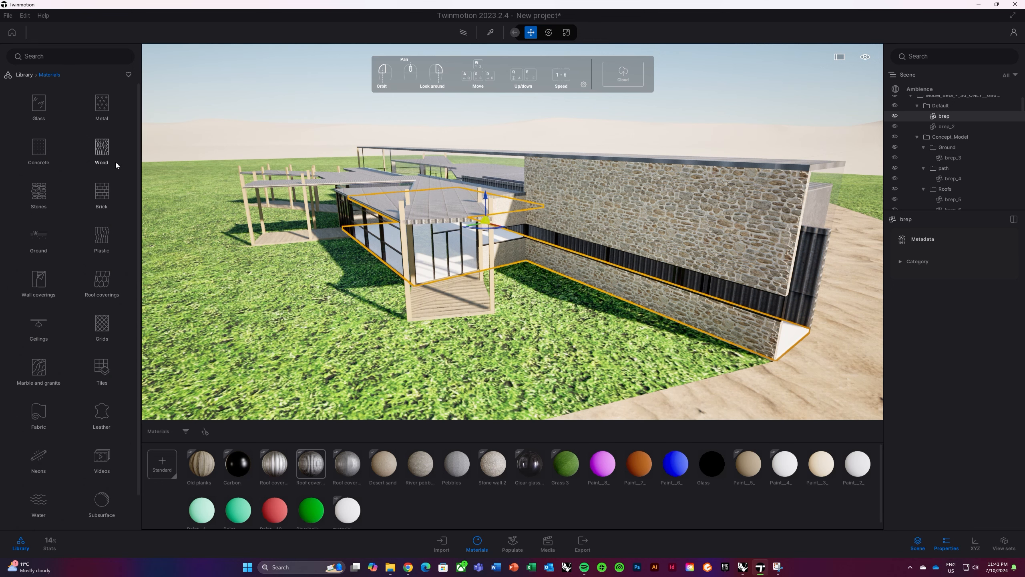
click(28, 144)
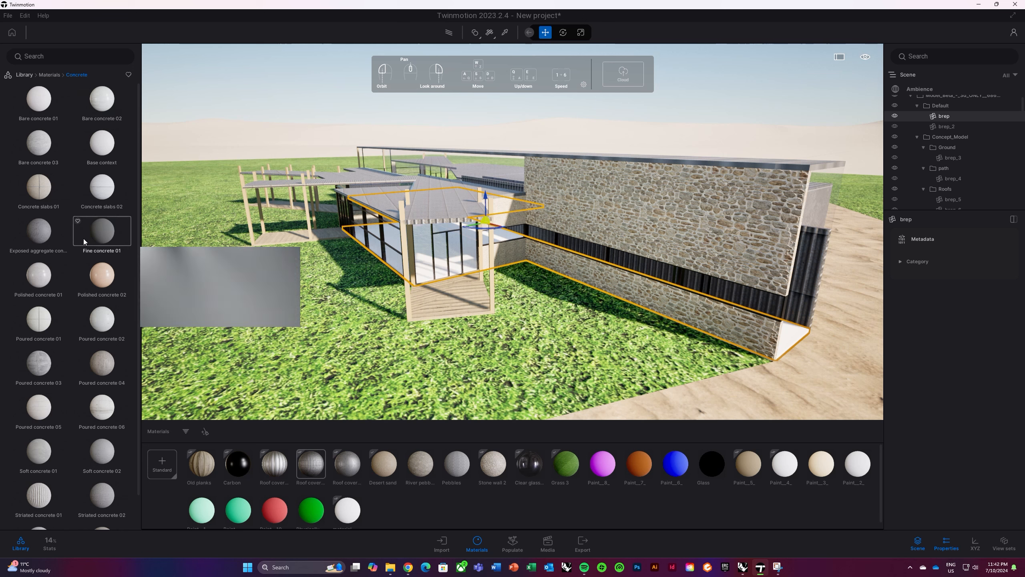
mouse_move(43, 200)
mouse_move(112, 189)
mouse_move(40, 282)
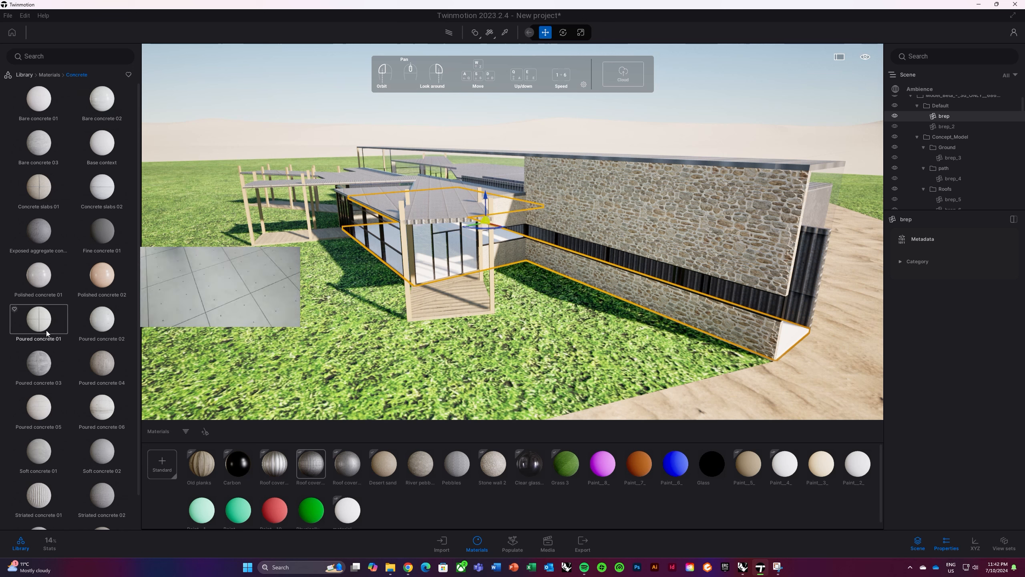
mouse_move(102, 326)
mouse_move(92, 364)
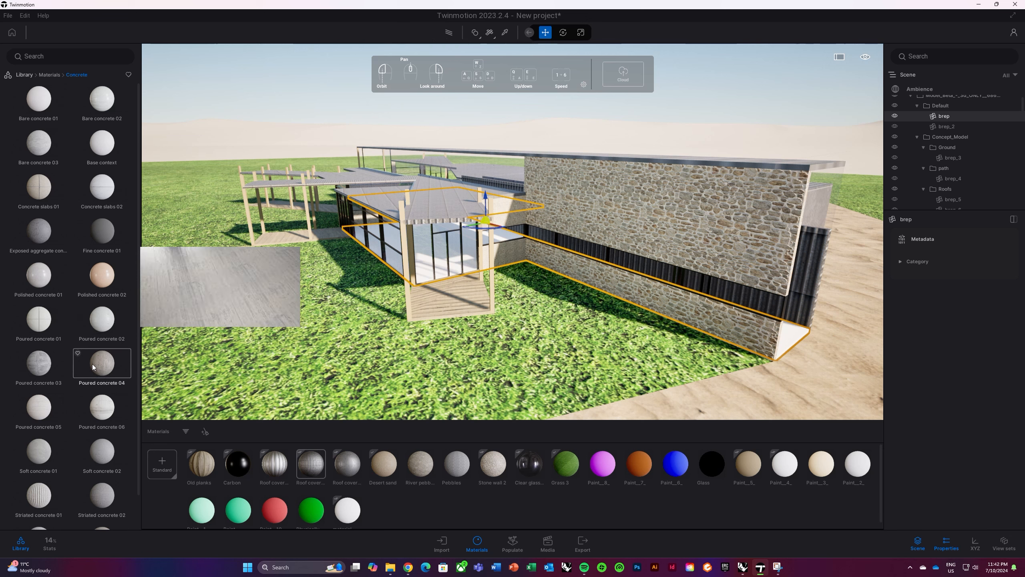
scroll(99, 407, down, 1)
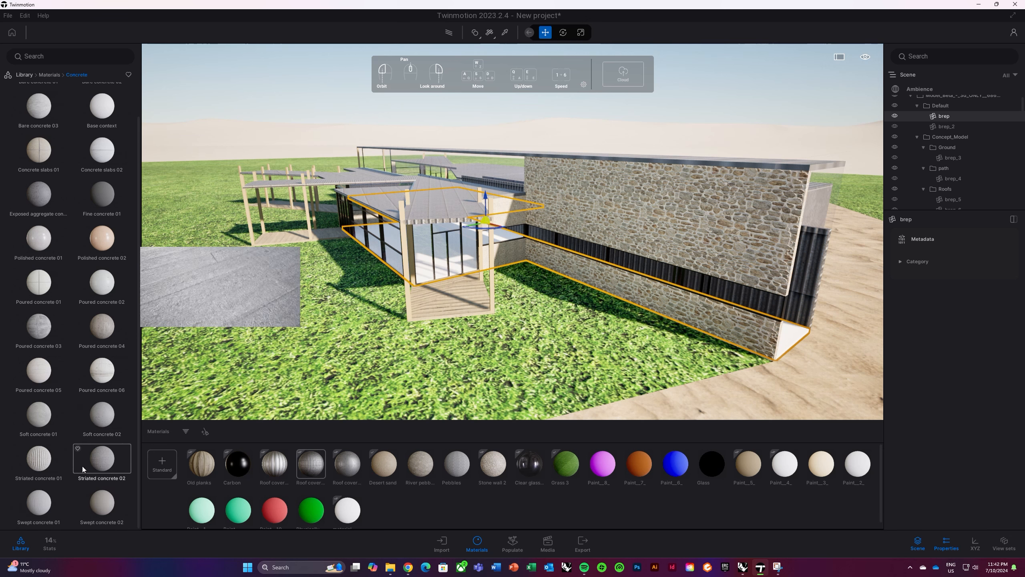
mouse_move(38, 466)
mouse_move(16, 504)
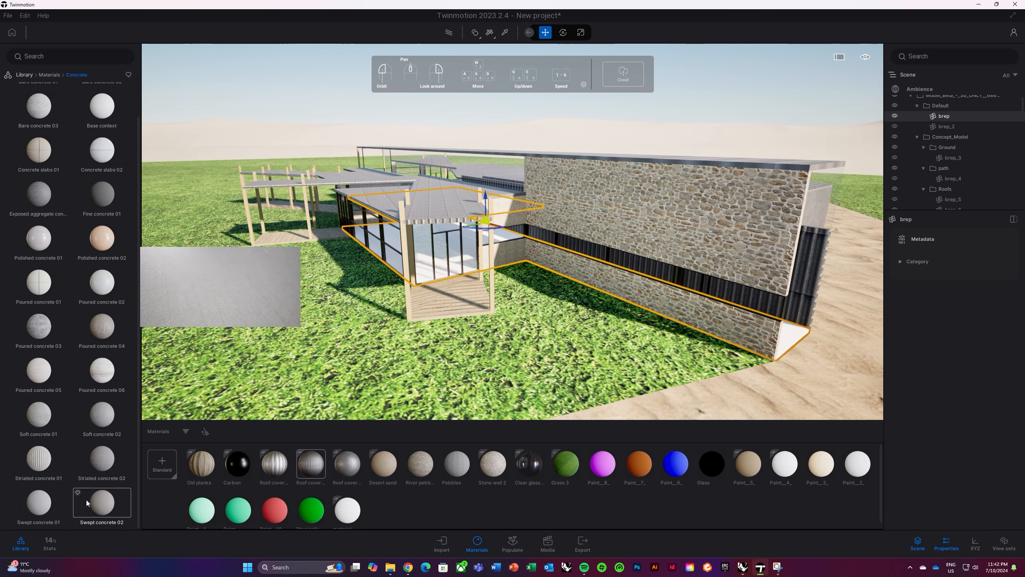
mouse_move(101, 458)
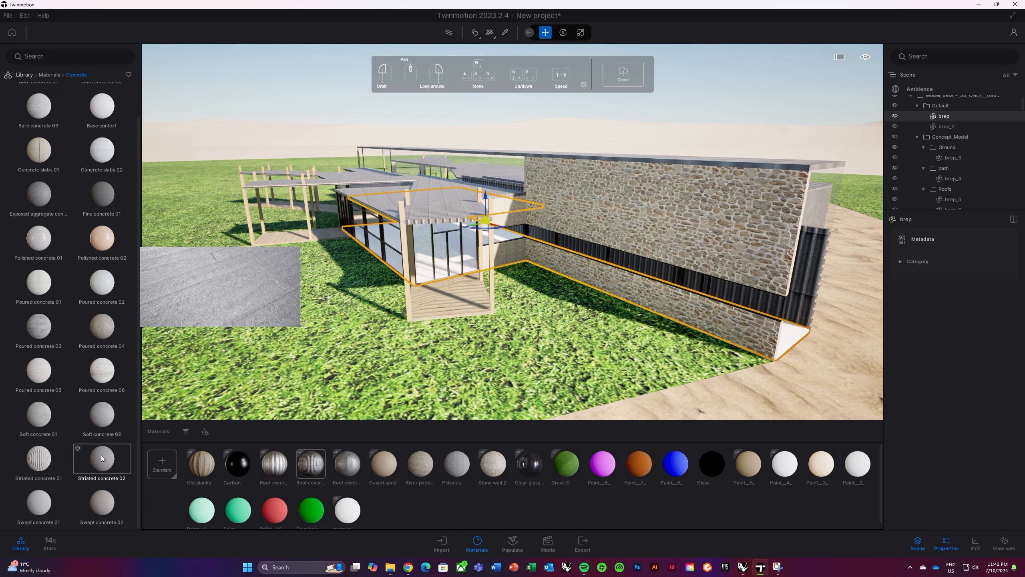
mouse_move(101, 497)
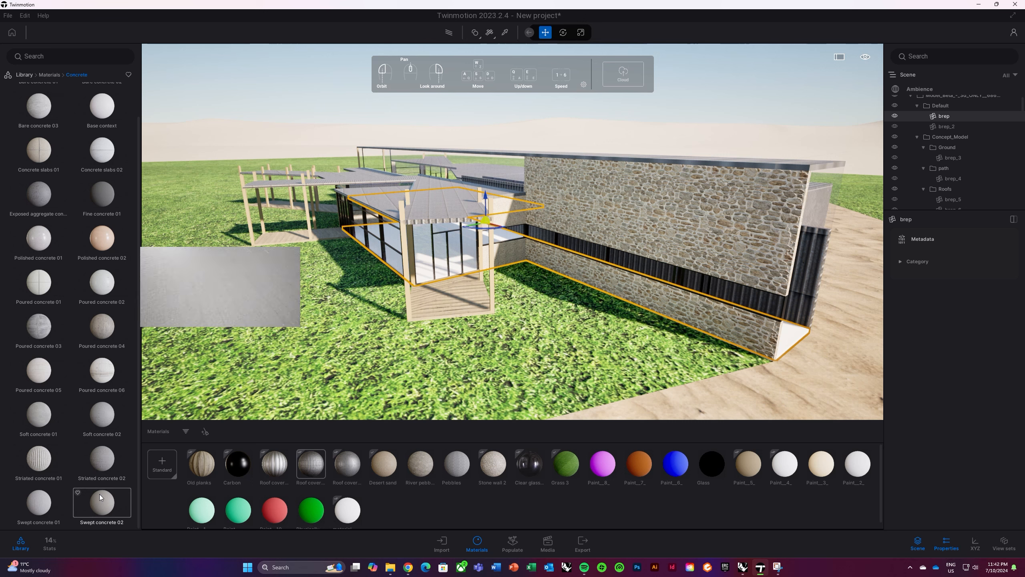
drag(100, 493, 788, 332)
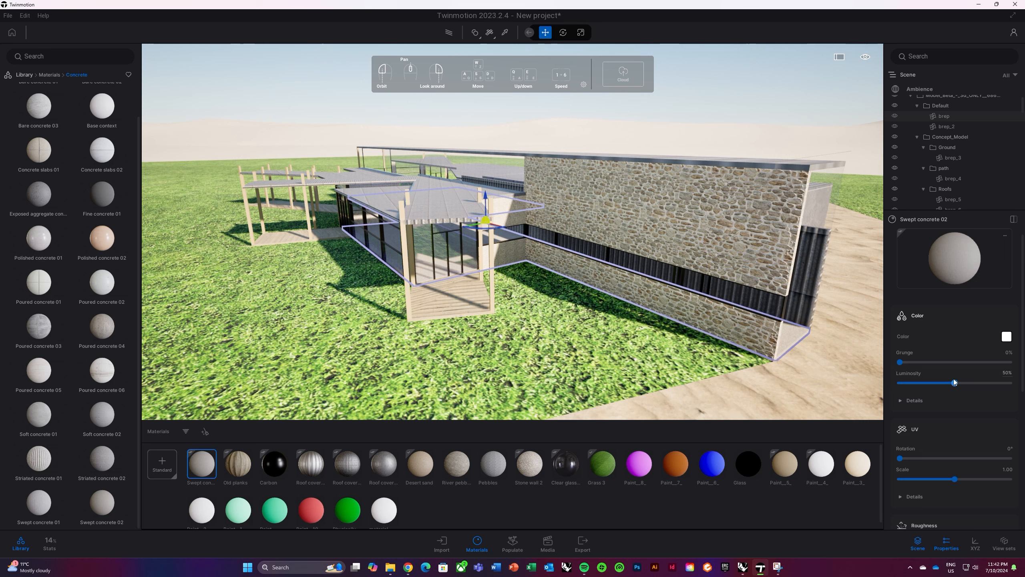
- Slightly lower the luminosity and reduce the texture scale of Swept concrete 02, and clear the selection
drag(955, 382, 947, 382)
drag(955, 479, 936, 479)
click(724, 117)
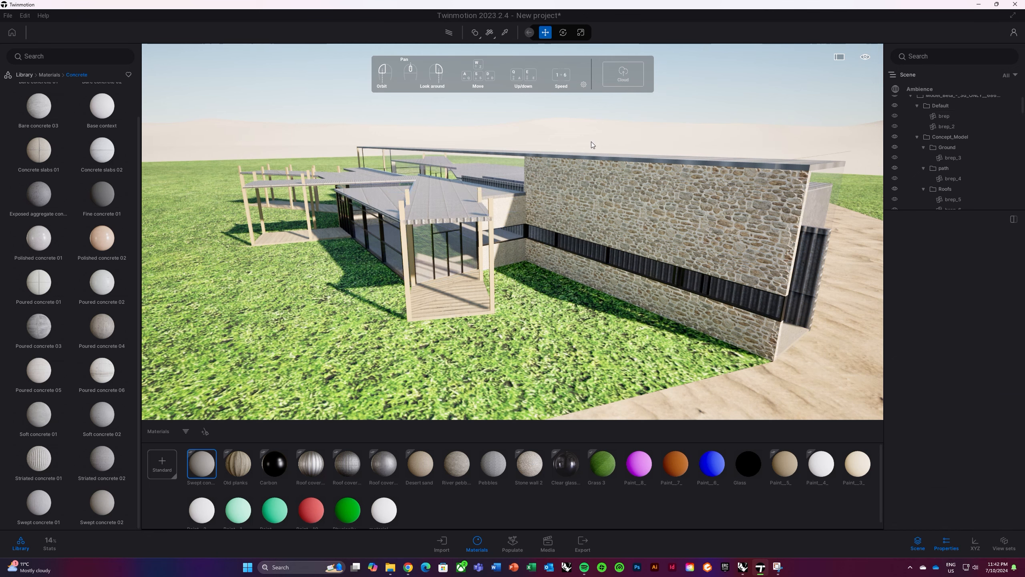
- Return to the library's material categories and examine the building's glazed front, stone wall and roofs from several angles
key(s)
key(a)
right_drag(452, 230, 542, 243)
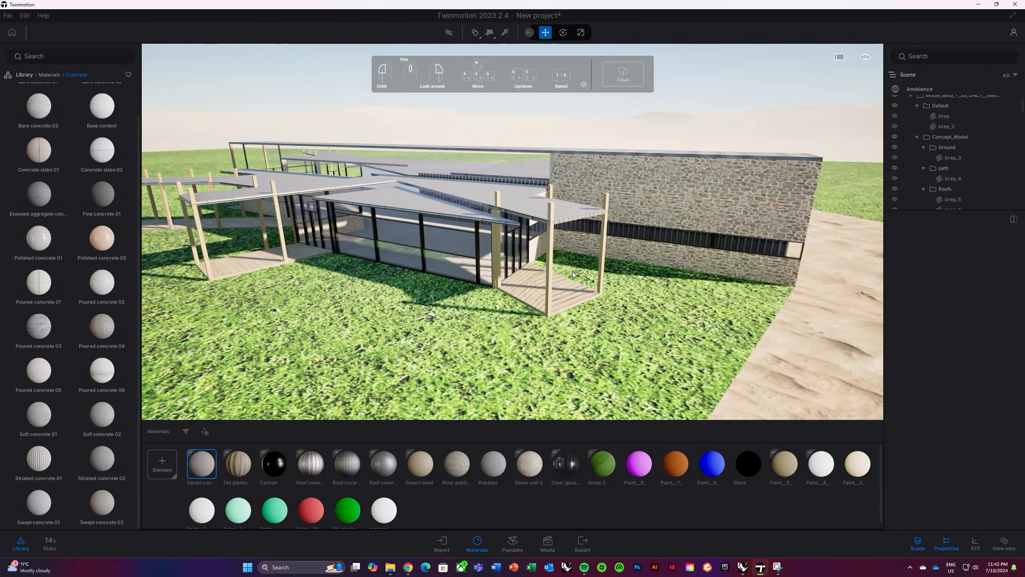
click(51, 76)
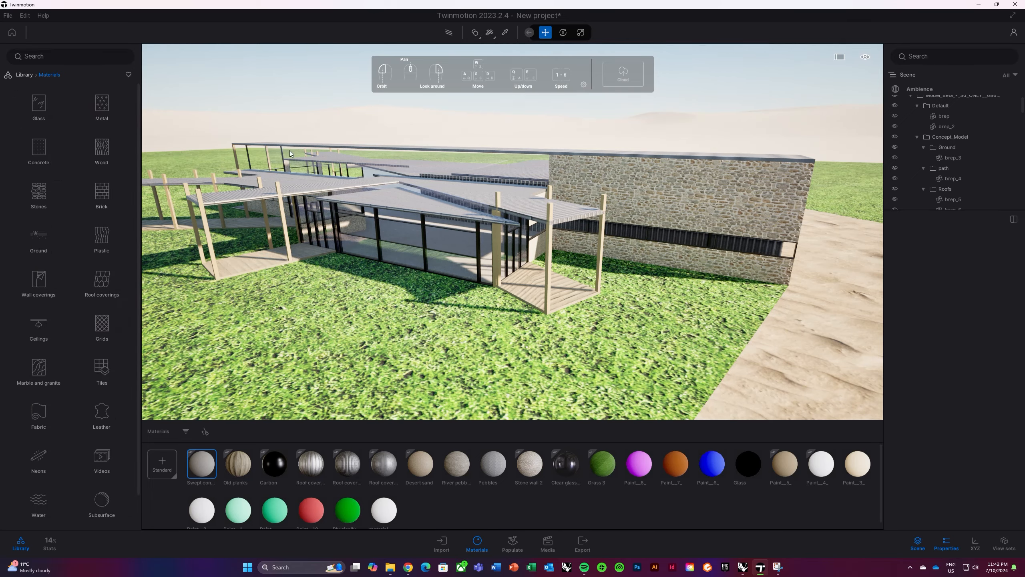
key(s)
key(d)
right_drag(490, 217, 464, 214)
drag(486, 216, 431, 219)
scroll(503, 227, down, 2)
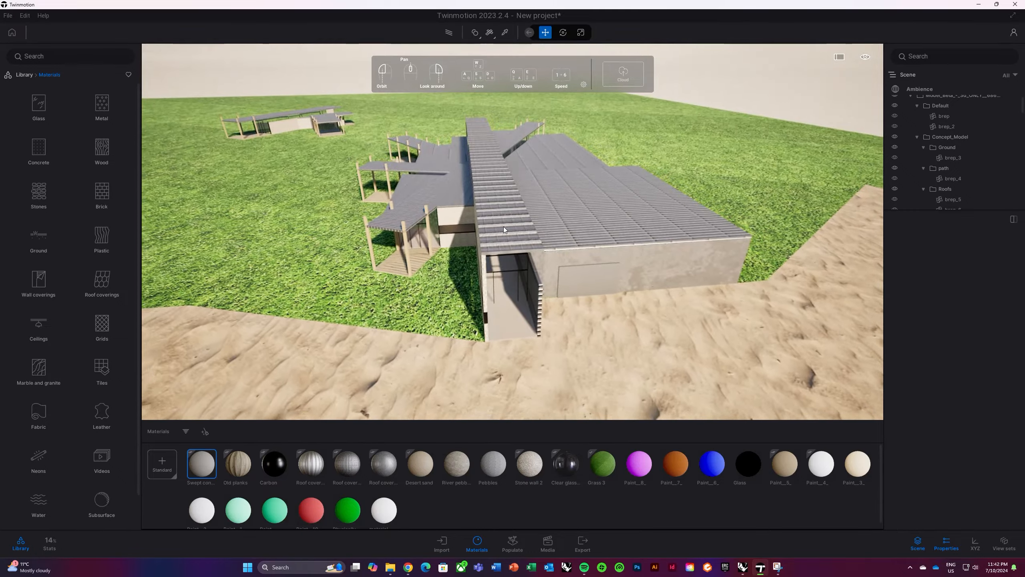
mouse_move(503, 226)
mouse_down()
mouse_move(500, 172)
mouse_move(504, 247)
mouse_up()
drag(579, 212, 592, 149)
- Select the slanted flat brep_2 plane cutting across the building and delete it
click(596, 187)
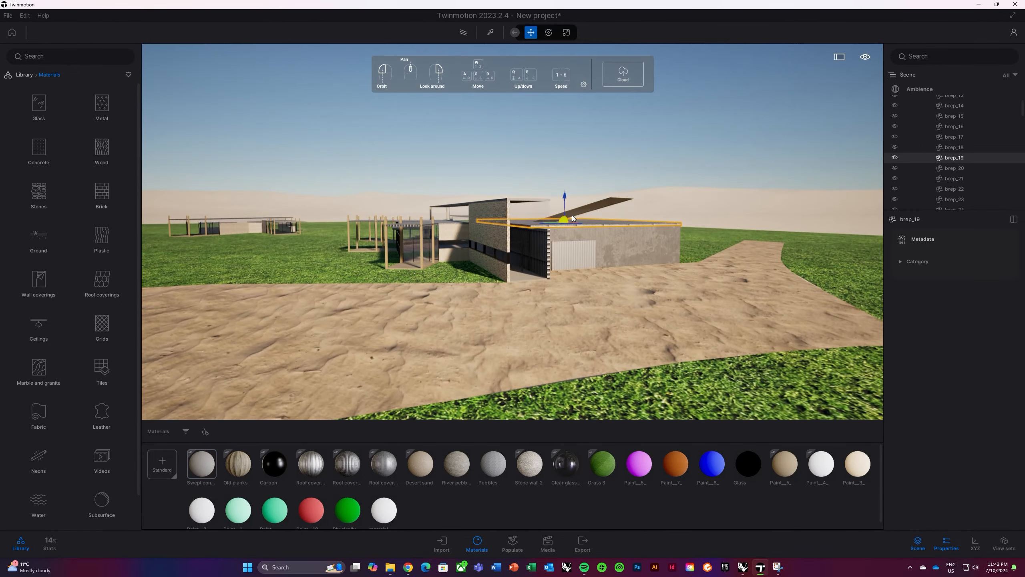
click(605, 201)
click(606, 201)
drag(606, 200, 660, 211)
key(s)
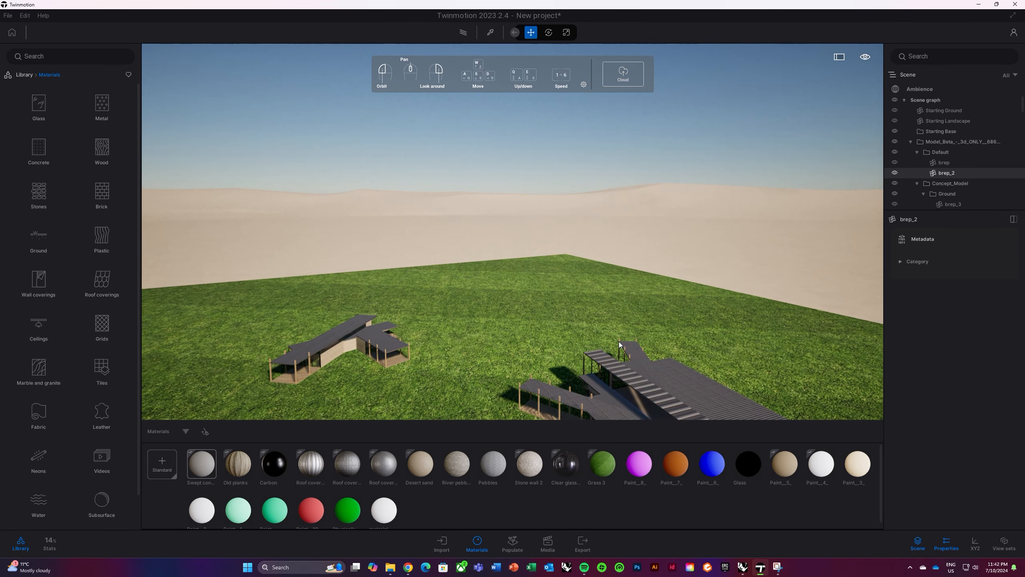
key(s)
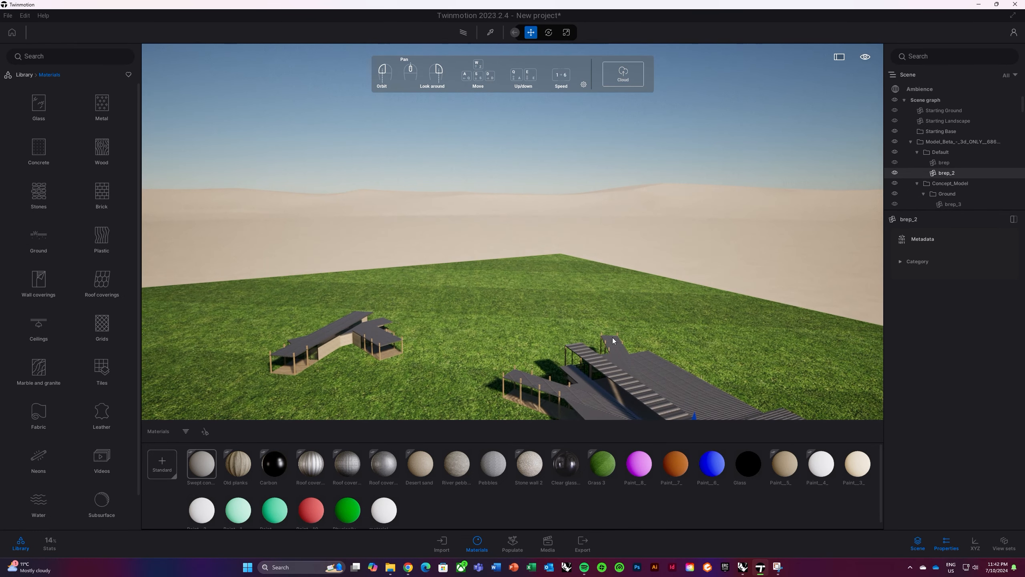
key(d)
key(s)
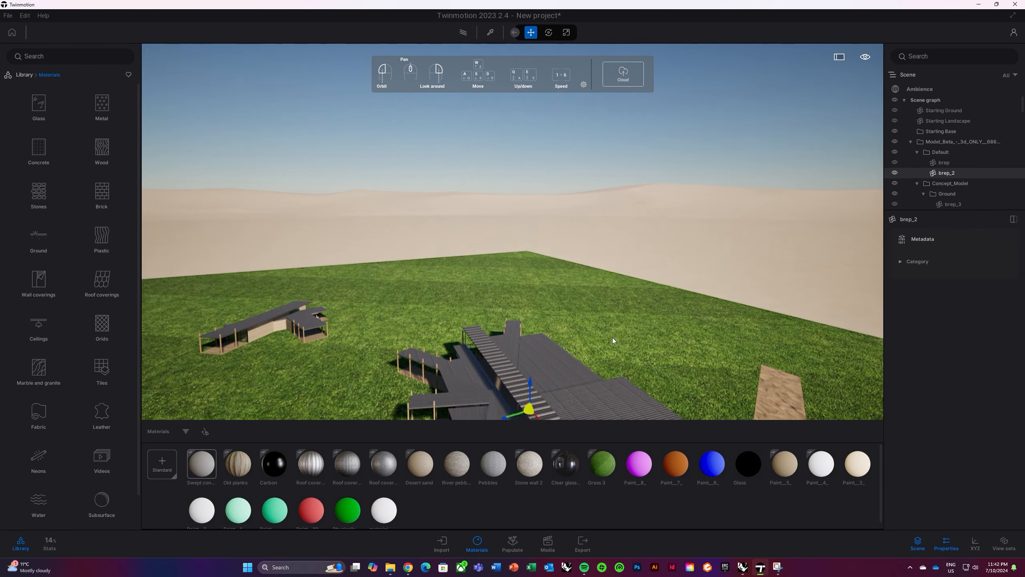
key(s)
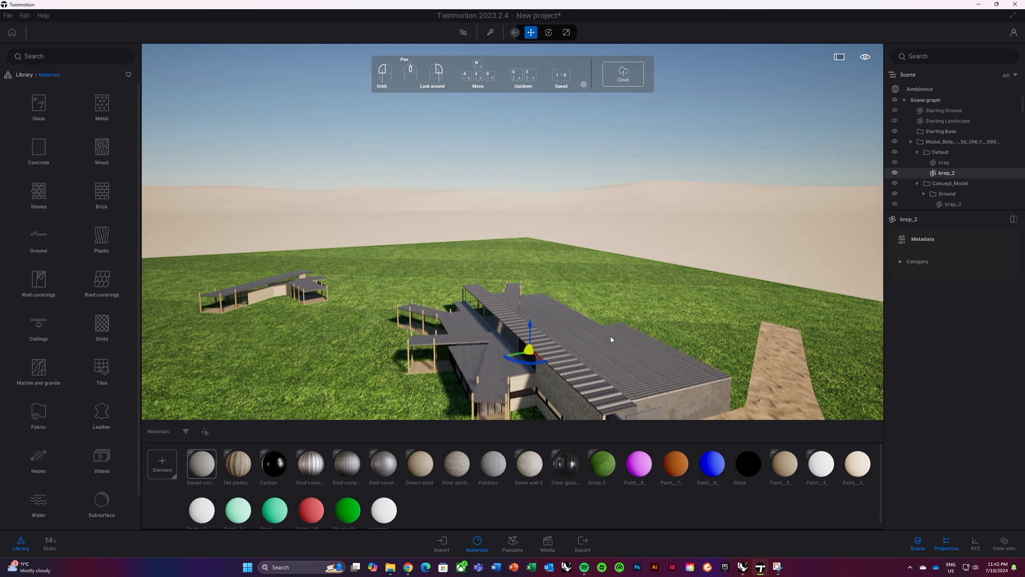
key(s)
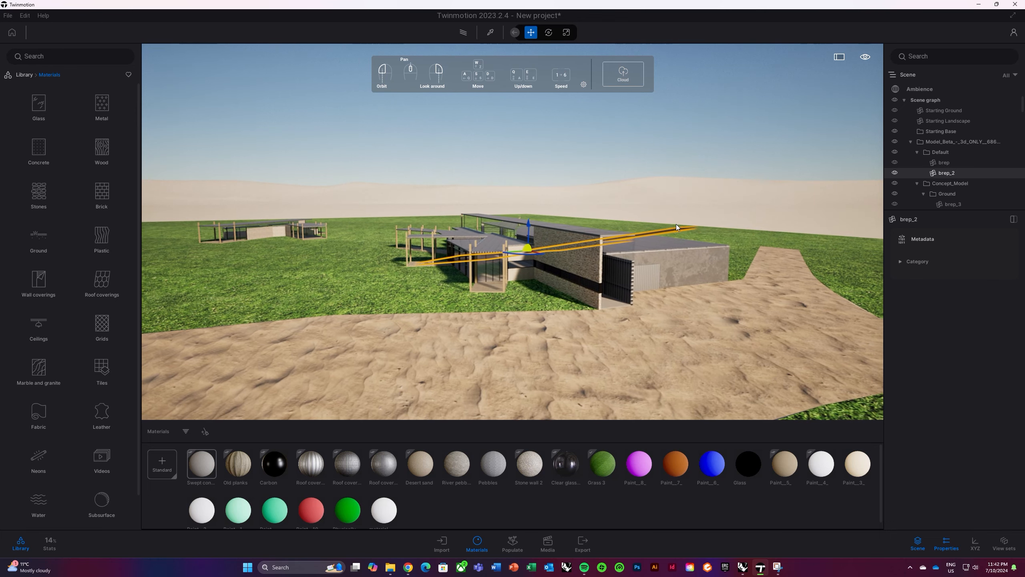
key(Delete)
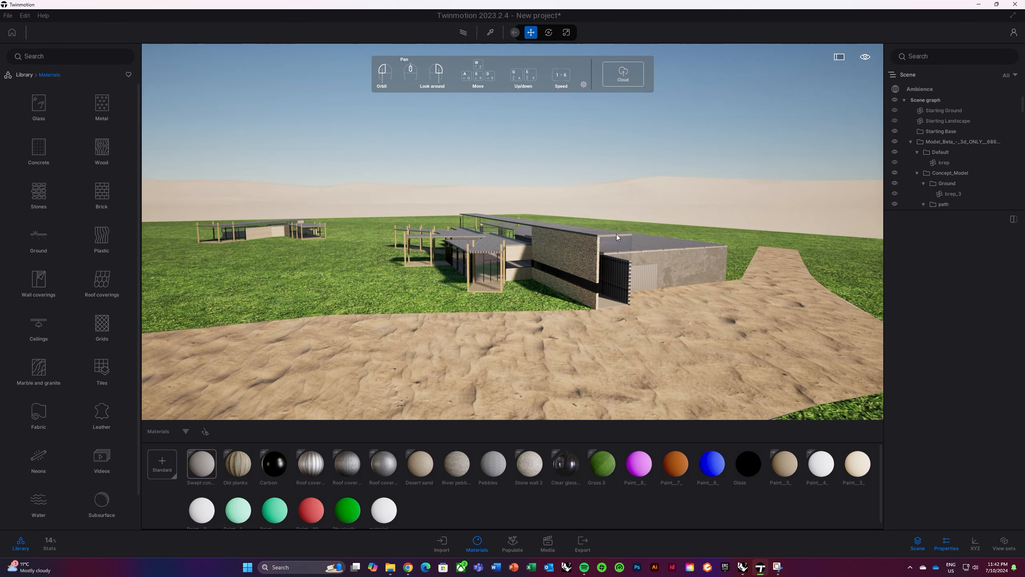
- Place the Rocky grasslands landscape from the library's vegetation landscapes into the scene around the building
mouse_move(595, 280)
mouse_down()
mouse_move(491, 303)
mouse_move(496, 275)
mouse_move(529, 267)
mouse_move(551, 267)
mouse_move(563, 289)
mouse_move(589, 299)
mouse_move(638, 298)
mouse_move(592, 282)
mouse_move(621, 288)
mouse_move(604, 273)
mouse_move(577, 301)
mouse_move(604, 300)
mouse_move(596, 275)
mouse_move(577, 268)
mouse_move(589, 265)
mouse_up()
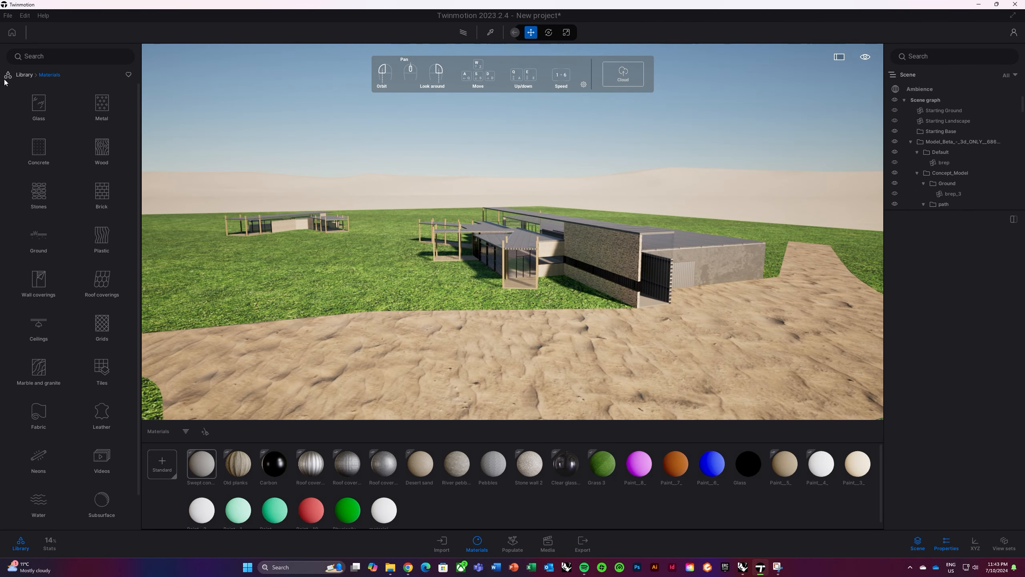
click(24, 76)
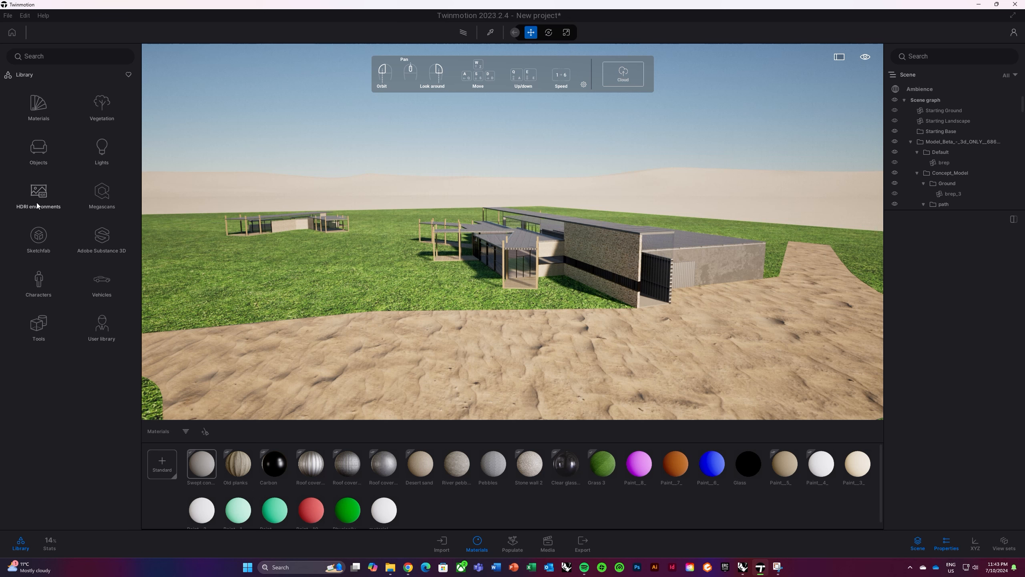
click(99, 113)
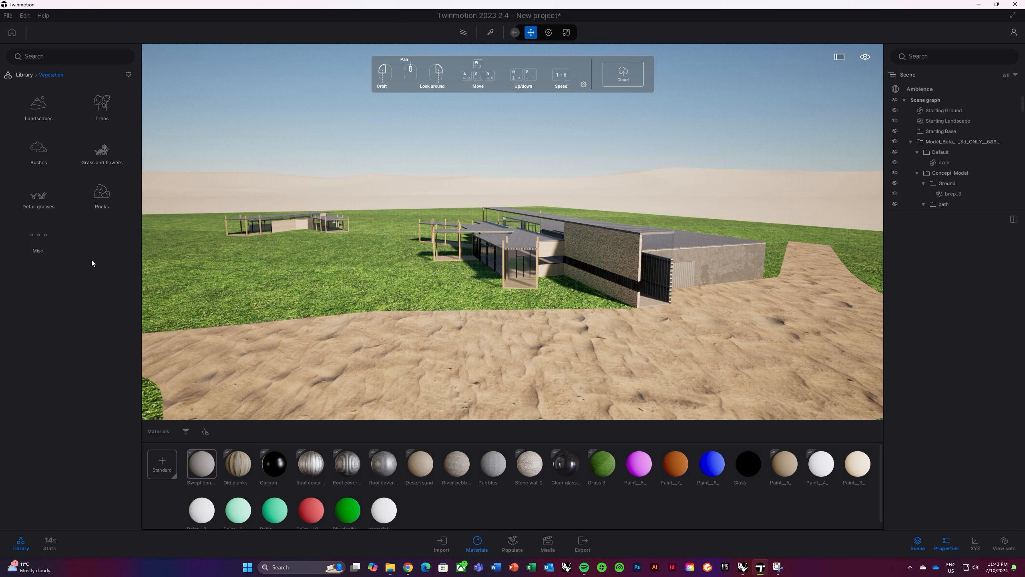
click(34, 108)
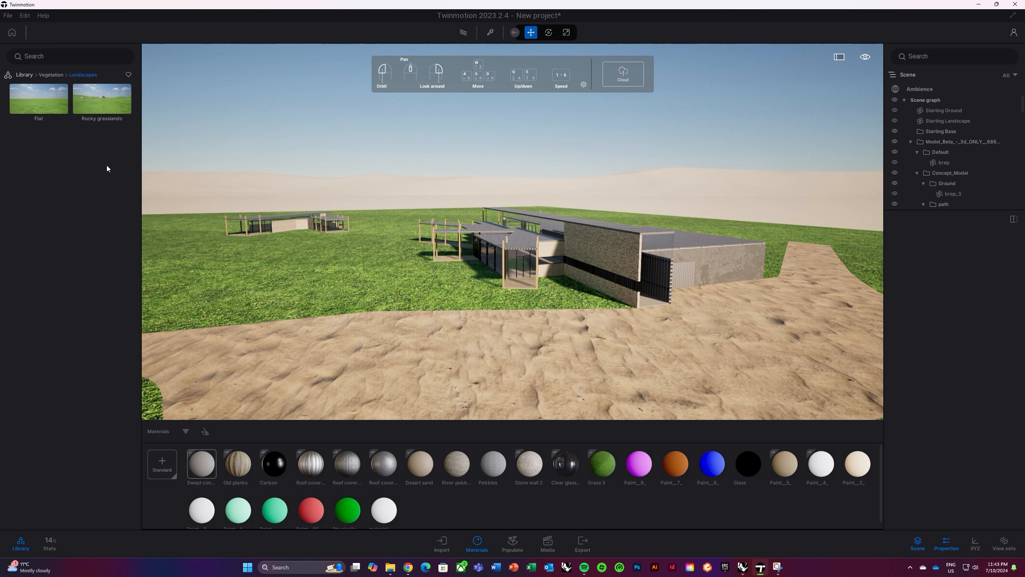
click(106, 106)
drag(364, 200, 390, 187)
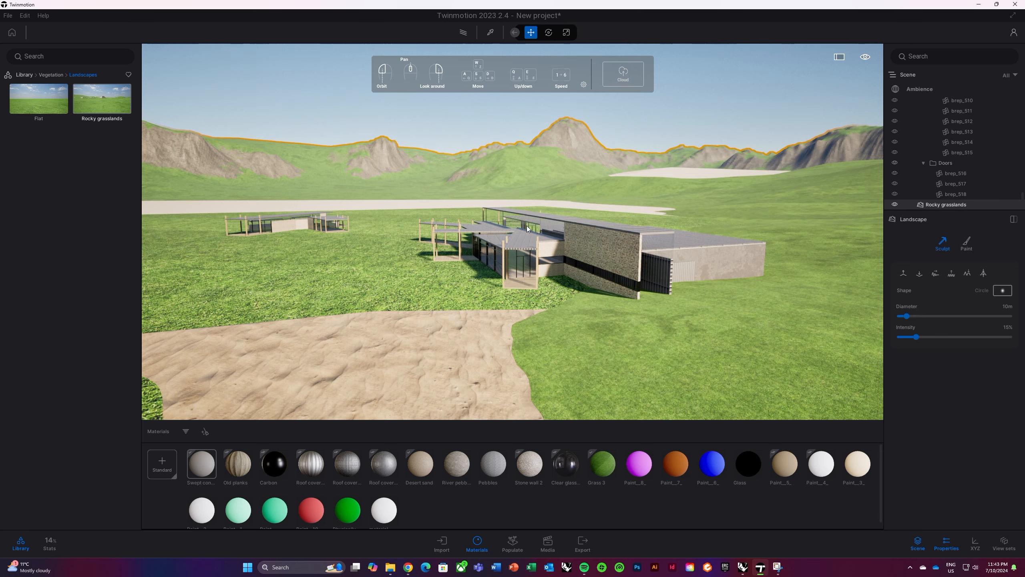
- Try shifting the Rocky grasslands landscape along the ground, and undo the move
scroll(520, 238, down, 2)
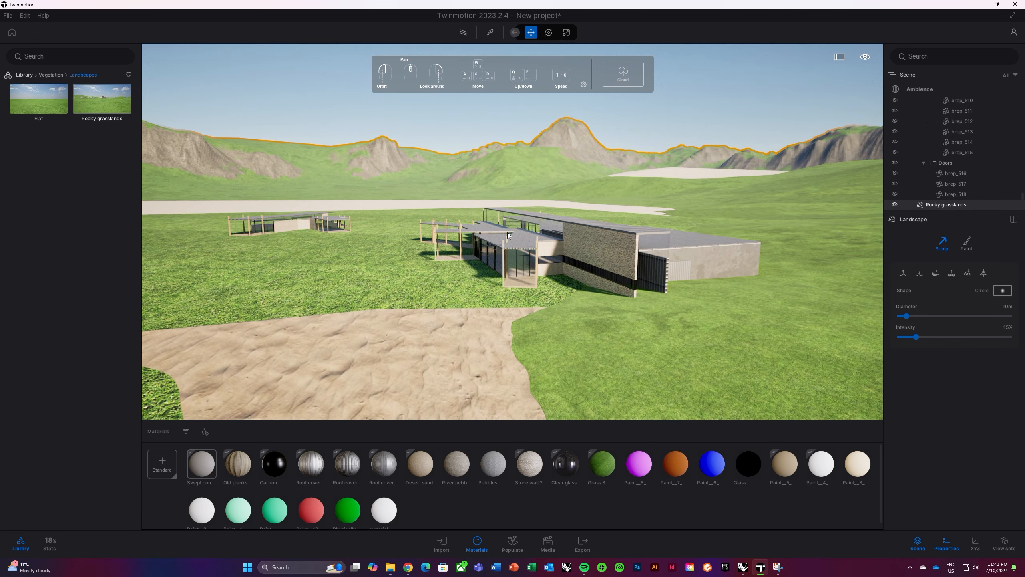
scroll(500, 239, down, 2)
scroll(500, 239, down, 5)
drag(500, 239, 535, 246)
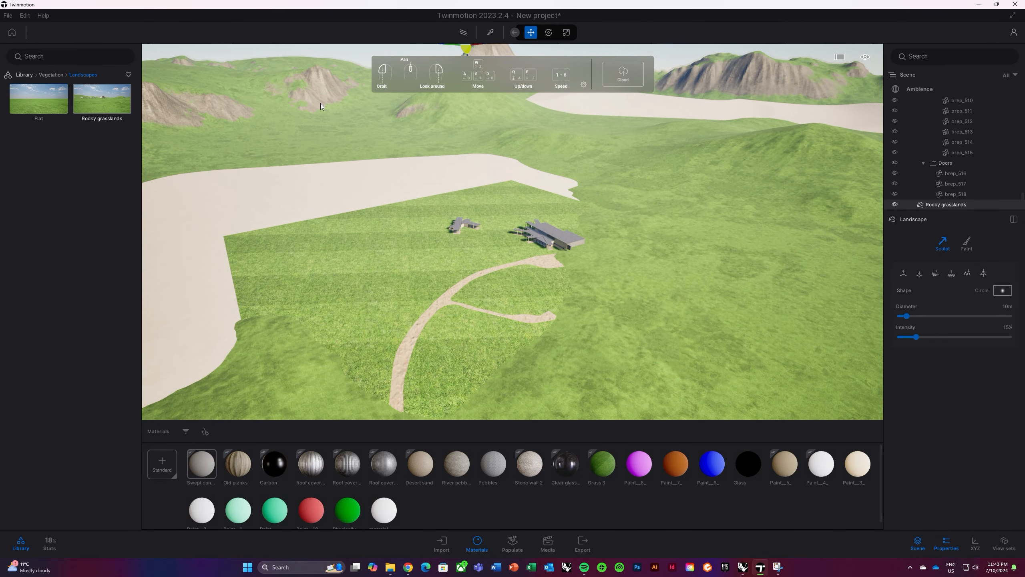
scroll(321, 103, down, 3)
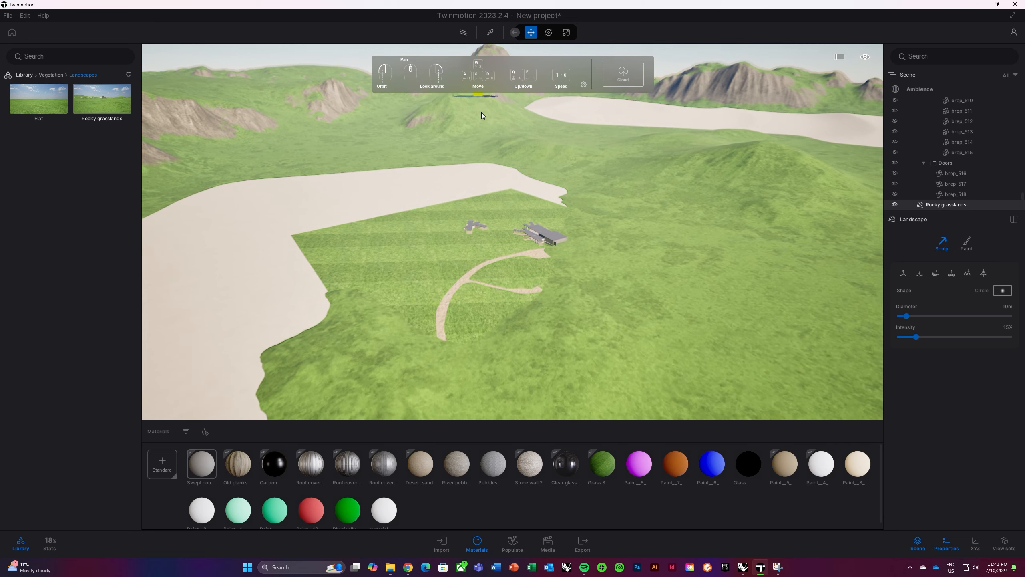
scroll(483, 107, up, 5)
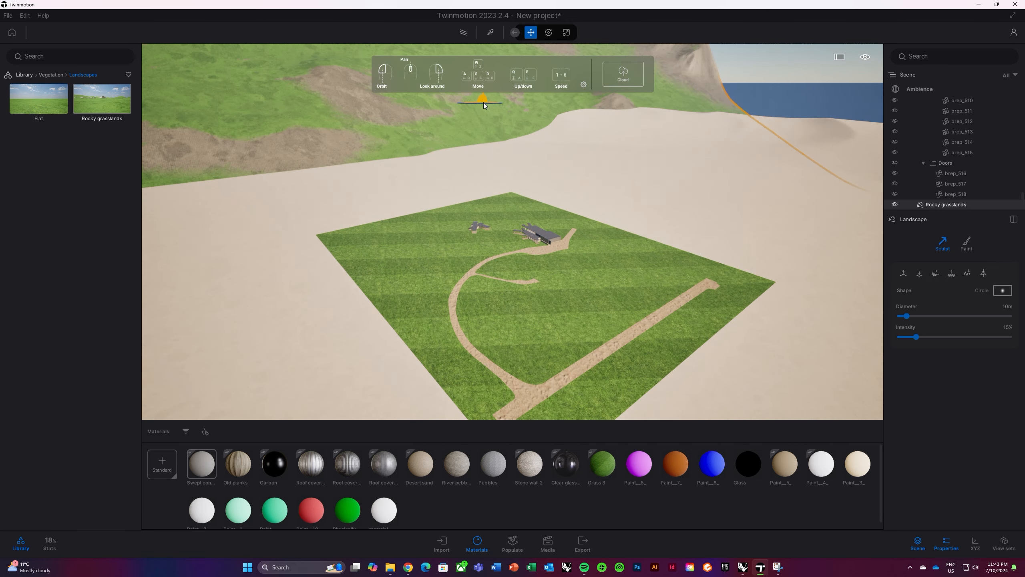
mouse_move(484, 103)
mouse_down()
mouse_move(486, 95)
mouse_move(489, 103)
mouse_up()
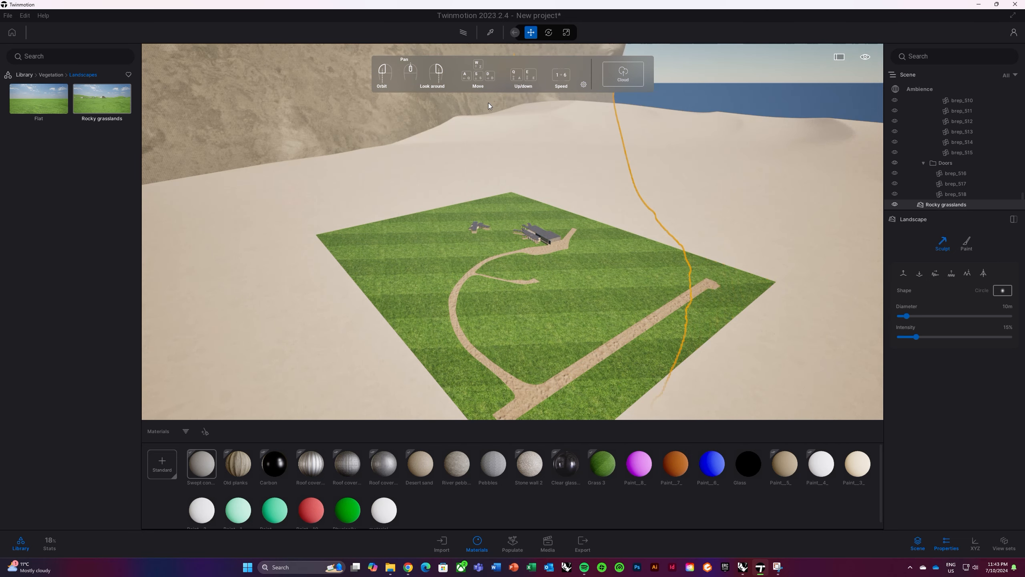
key(ctrl+z)
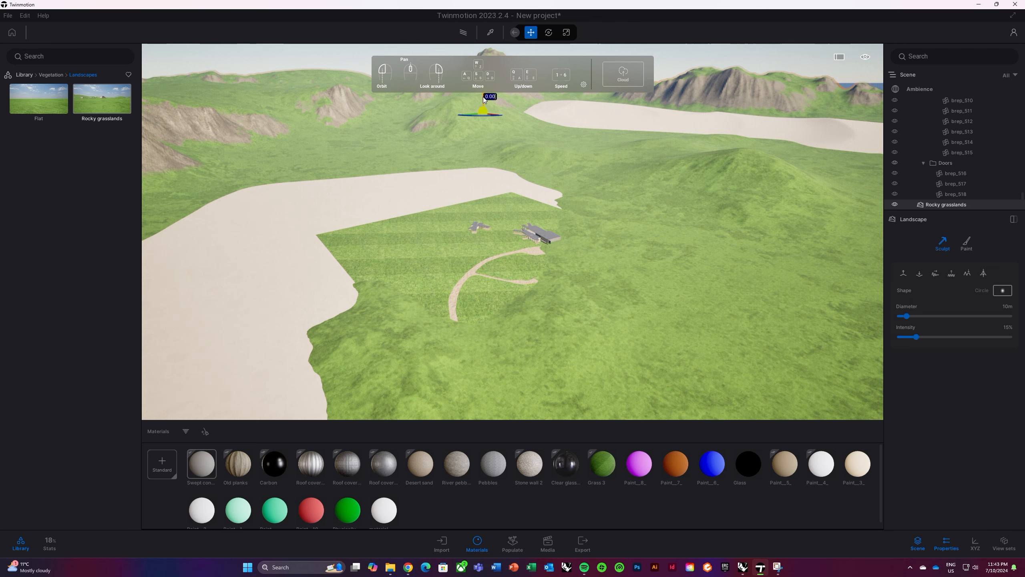
- Move the Rocky grasslands landscape horizontally until its hills clear the site's lawn and paths, and clear the selection
drag(483, 97, 356, 105)
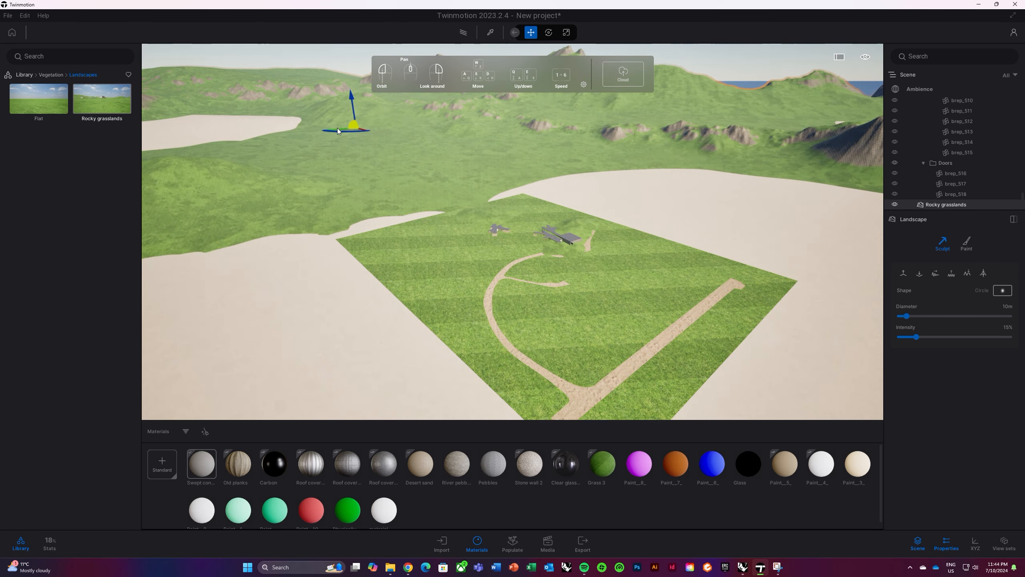
drag(338, 129, 581, 154)
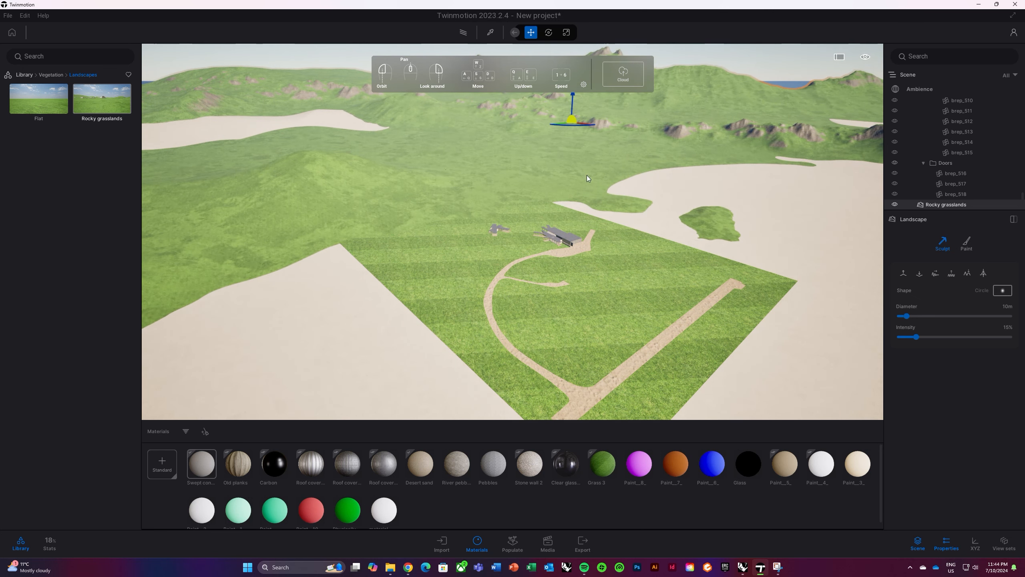
scroll(574, 263, up, 1)
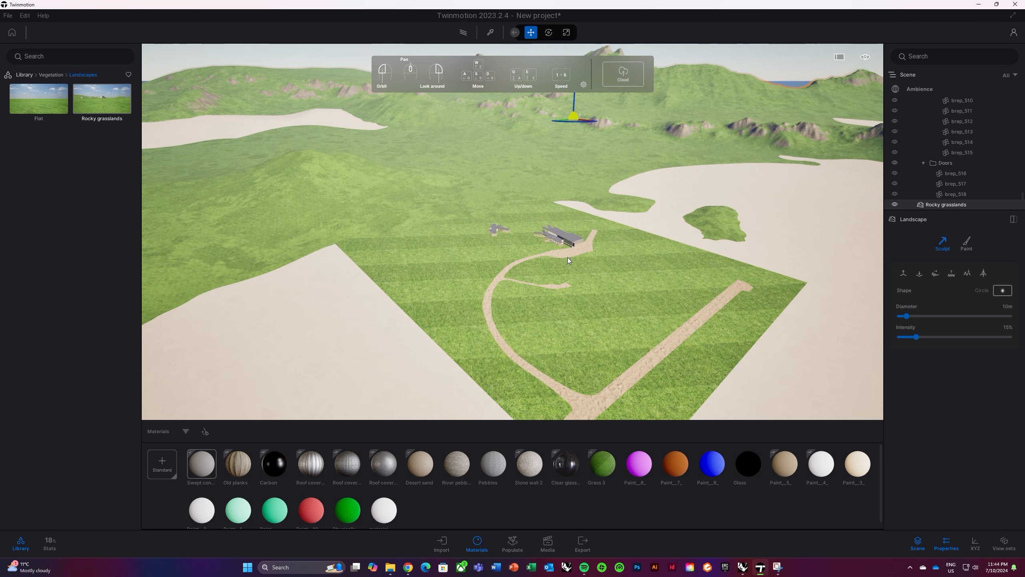
drag(575, 269, 603, 278)
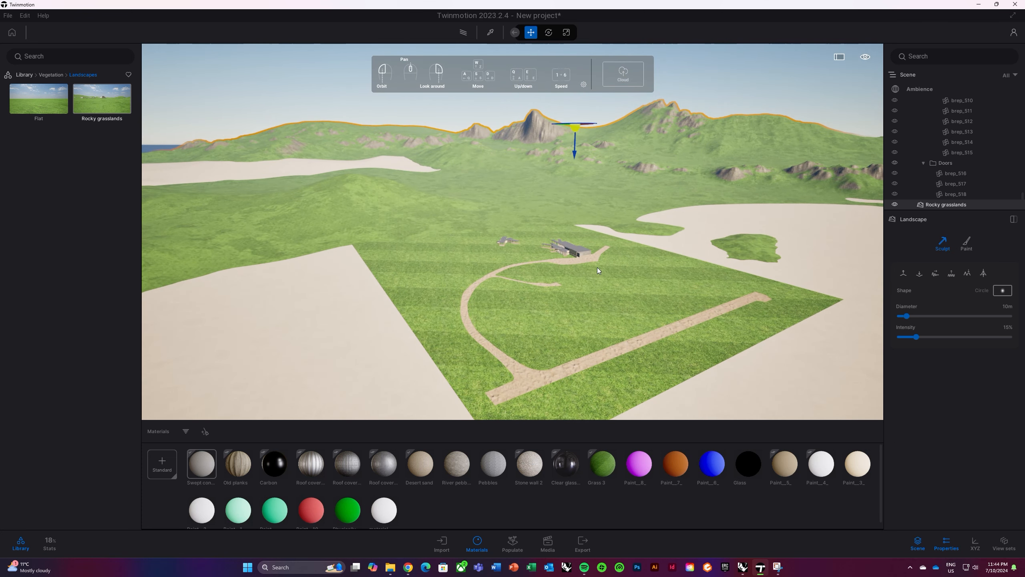
click(589, 282)
key(Escape)
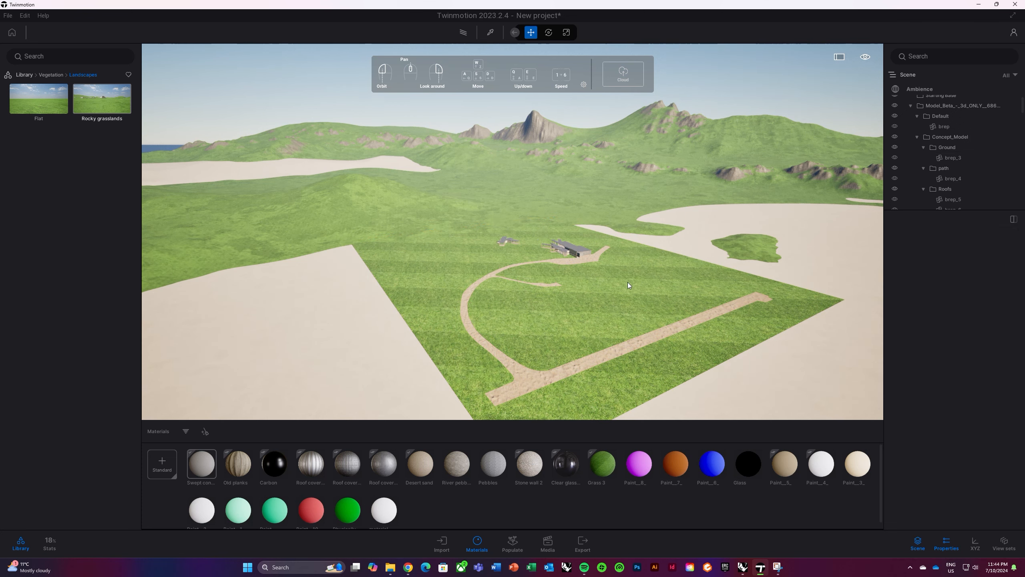
- Examine the building, stone wall and sandy path against the new mountain landscape from near ground level
scroll(615, 287, up, 5)
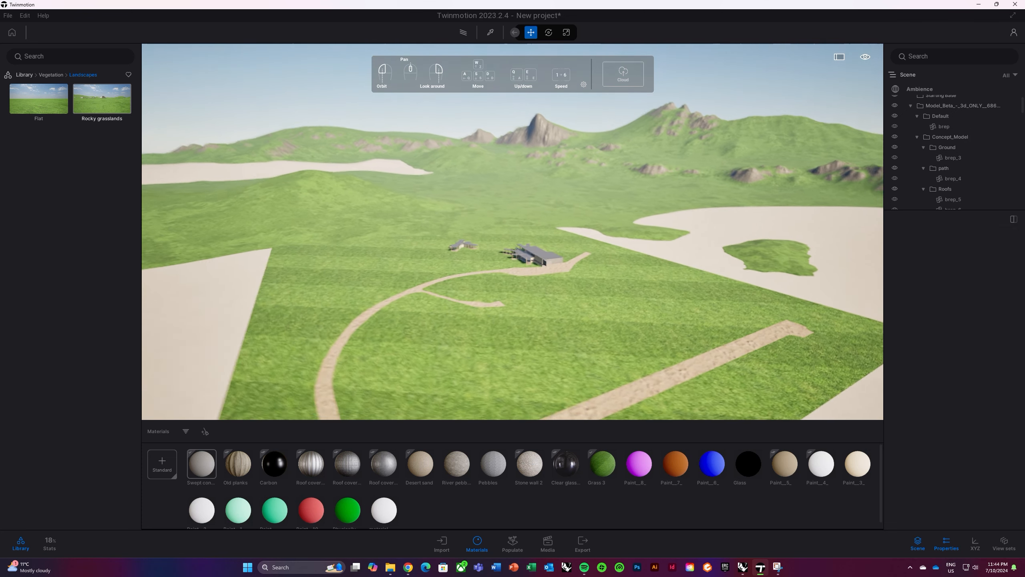
drag(615, 287, 585, 288)
scroll(585, 288, up, 5)
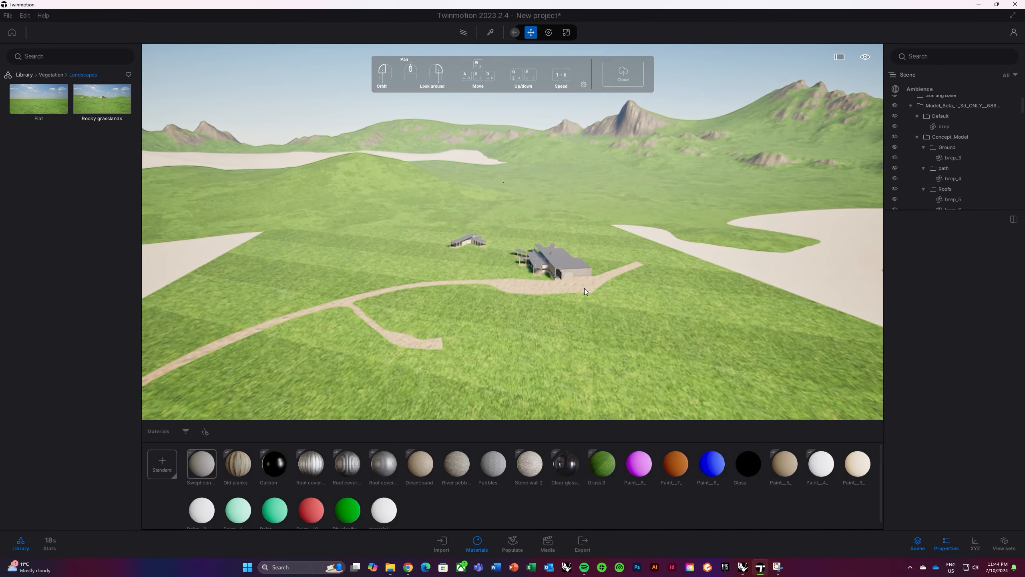
scroll(586, 288, up, 6)
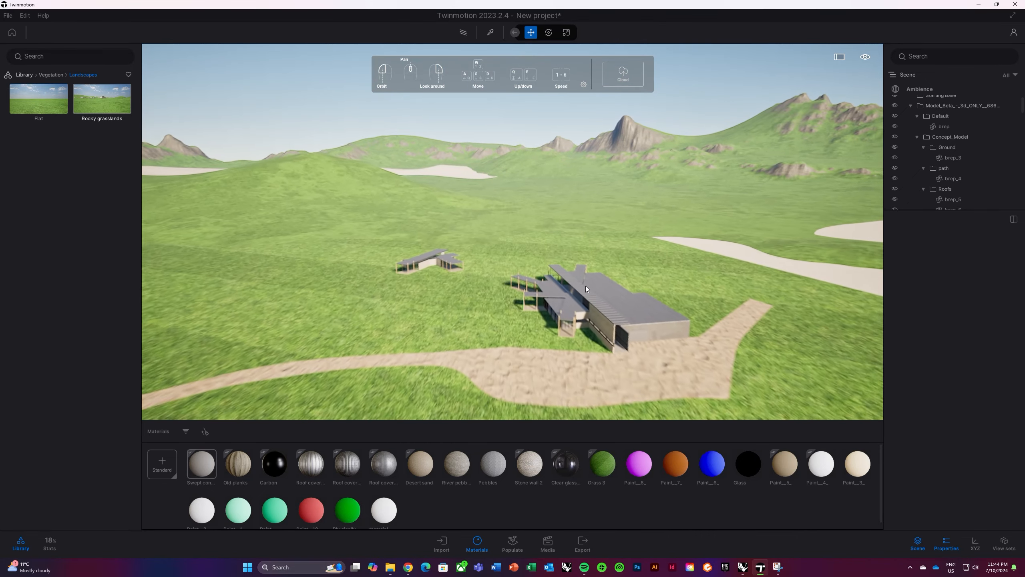
key(q)
mouse_move(586, 285)
right_down()
mouse_move(574, 282)
mouse_move(589, 279)
right_up()
key(w)
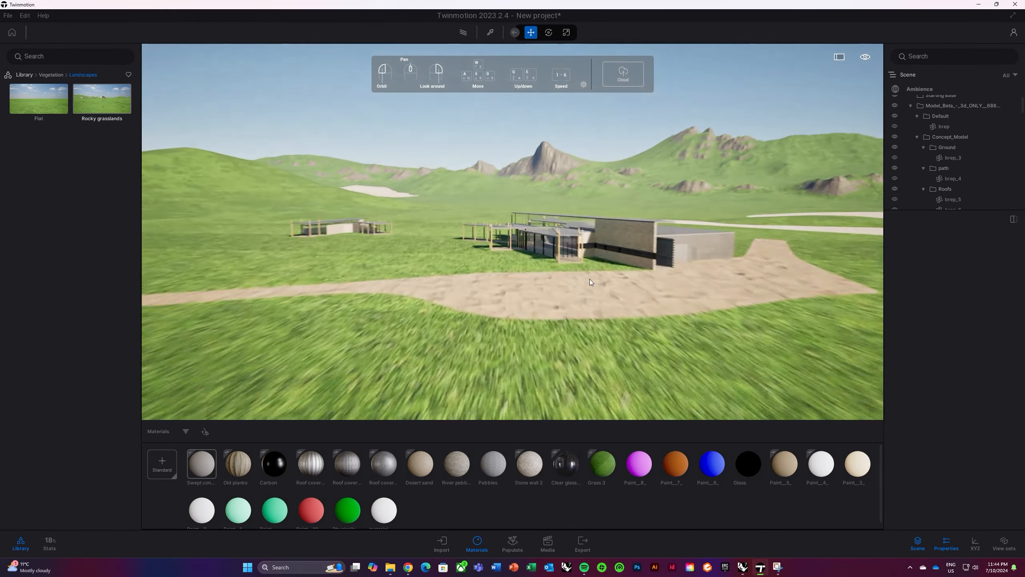
middle_drag(599, 279, 561, 277)
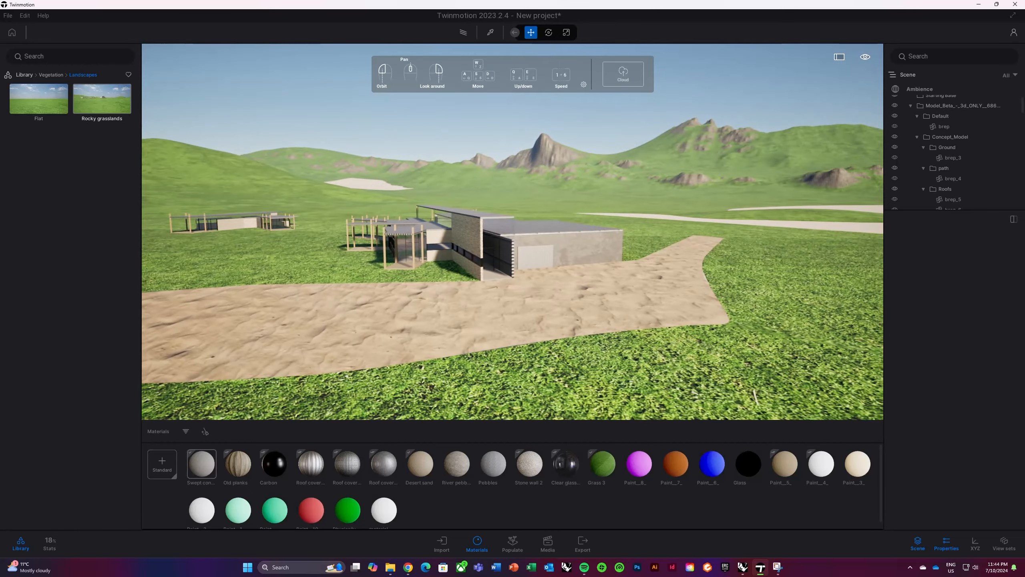
key(w)
key(a)
key(s)
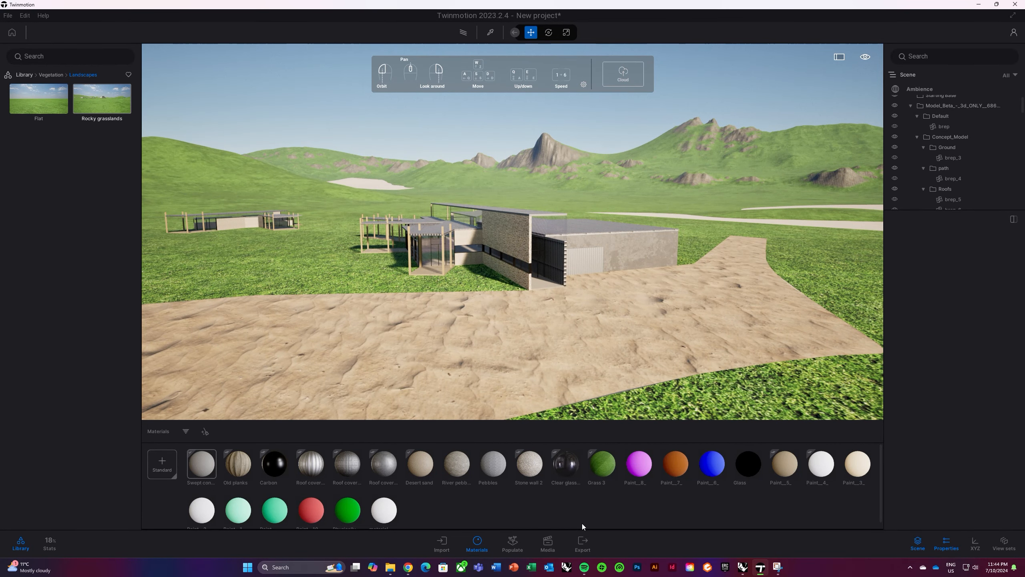
key(a)
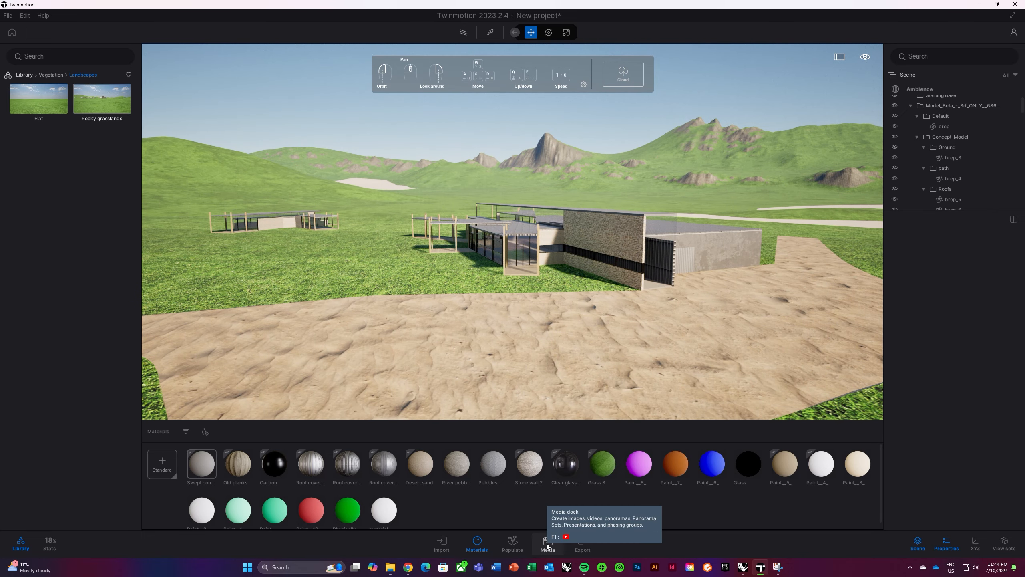
- Frame the glazed front and stone wall with the mountains behind, and create a media image from this view
click(556, 545)
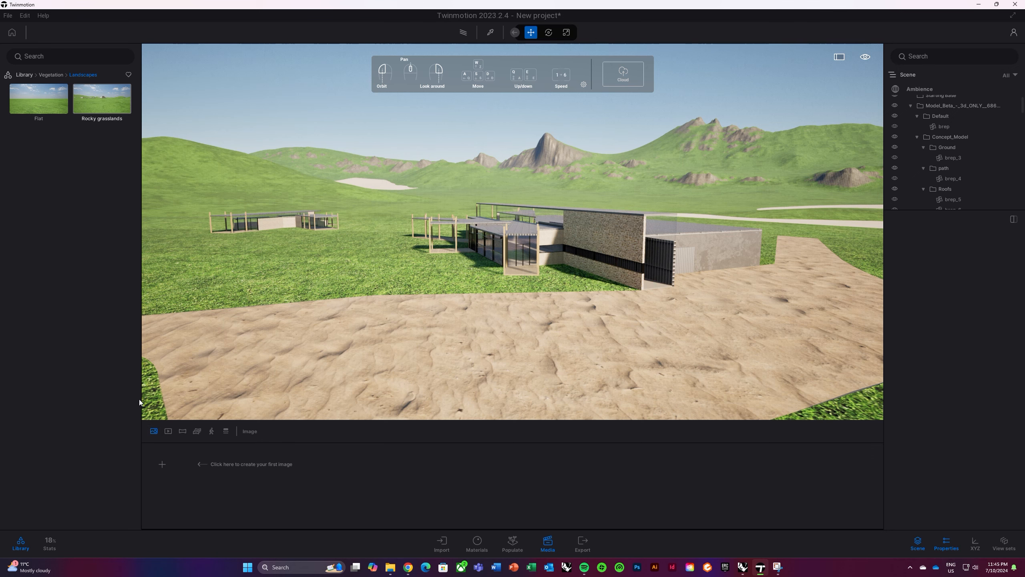
key(d)
key(a)
mouse_move(526, 277)
mouse_down()
mouse_move(559, 244)
mouse_move(530, 260)
mouse_move(539, 280)
mouse_move(521, 277)
mouse_up()
key(a)
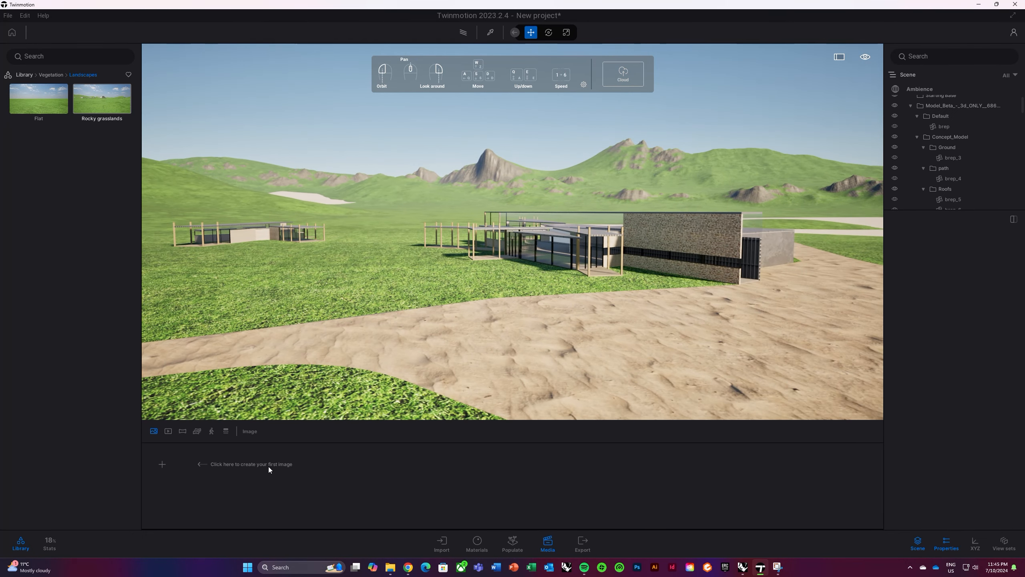
click(165, 463)
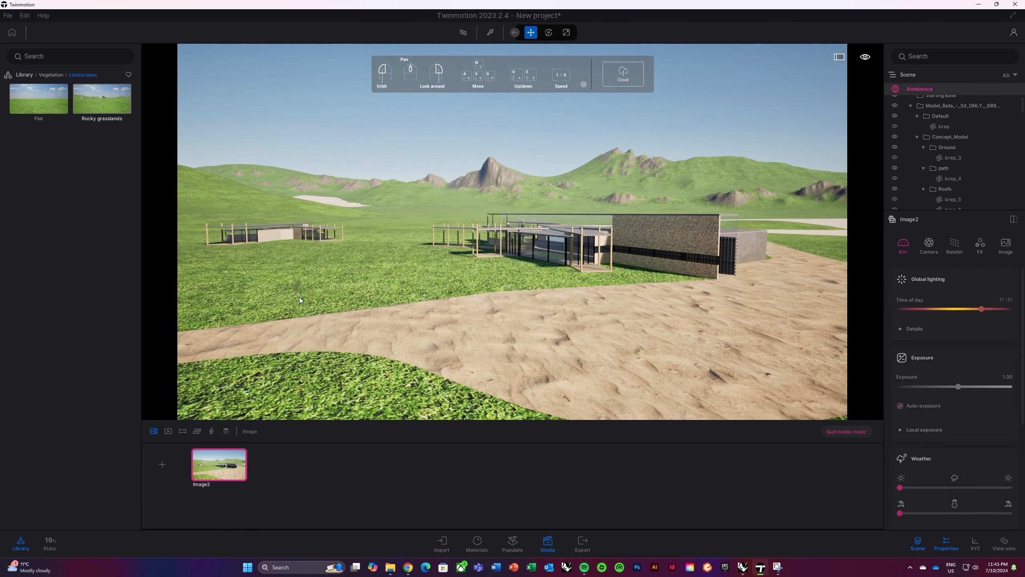
- Look away across the lawn, return to the viewpoint stored in the saved image, and clear the ground selection
click(303, 315)
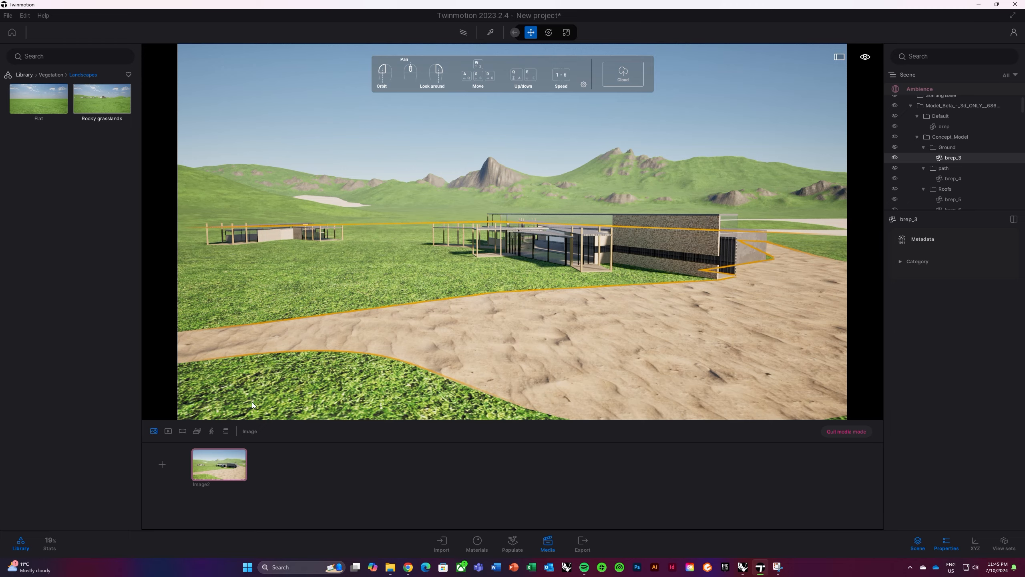
key(d)
right_drag(428, 357, 383, 354)
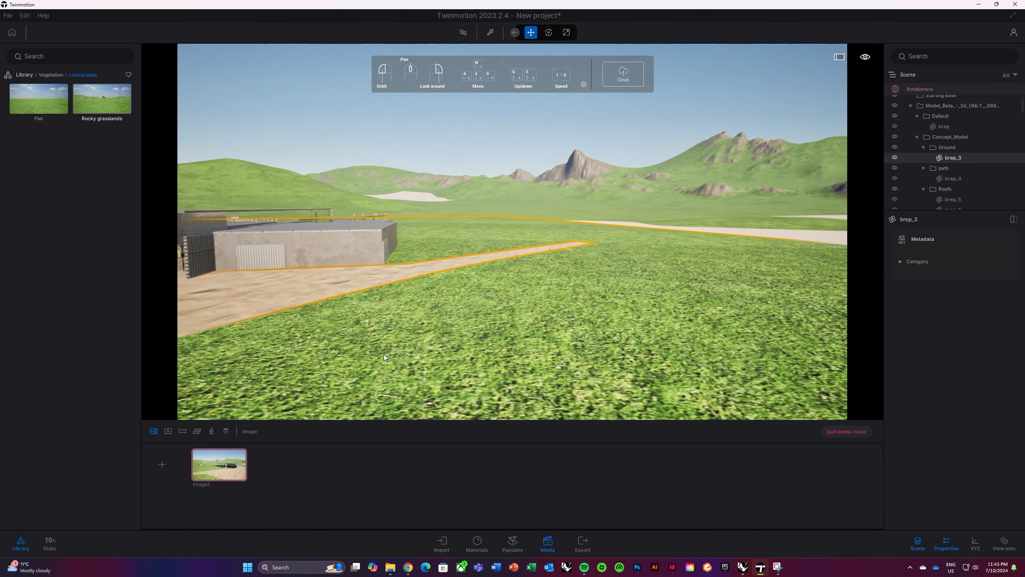
click(219, 471)
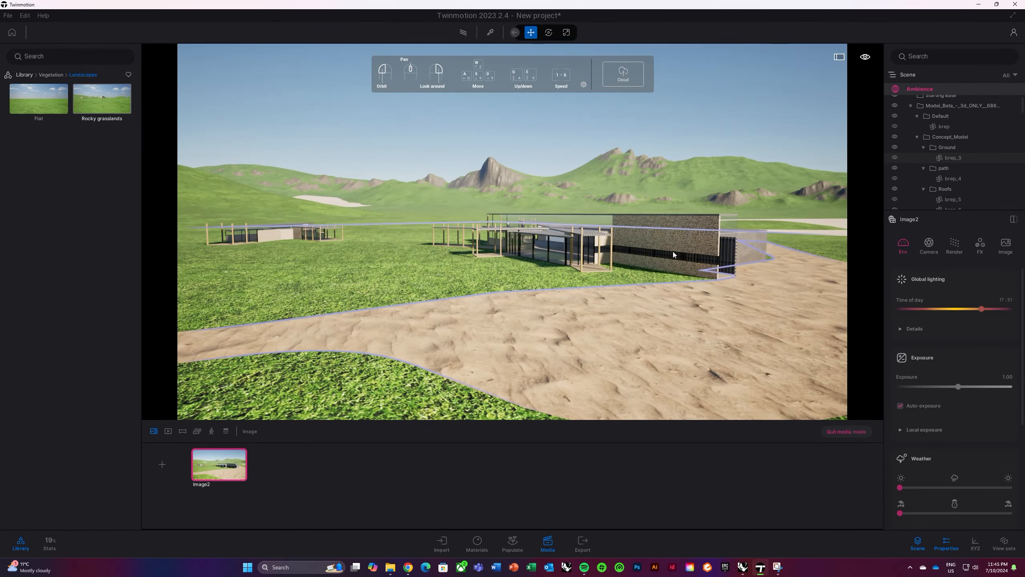
click(687, 110)
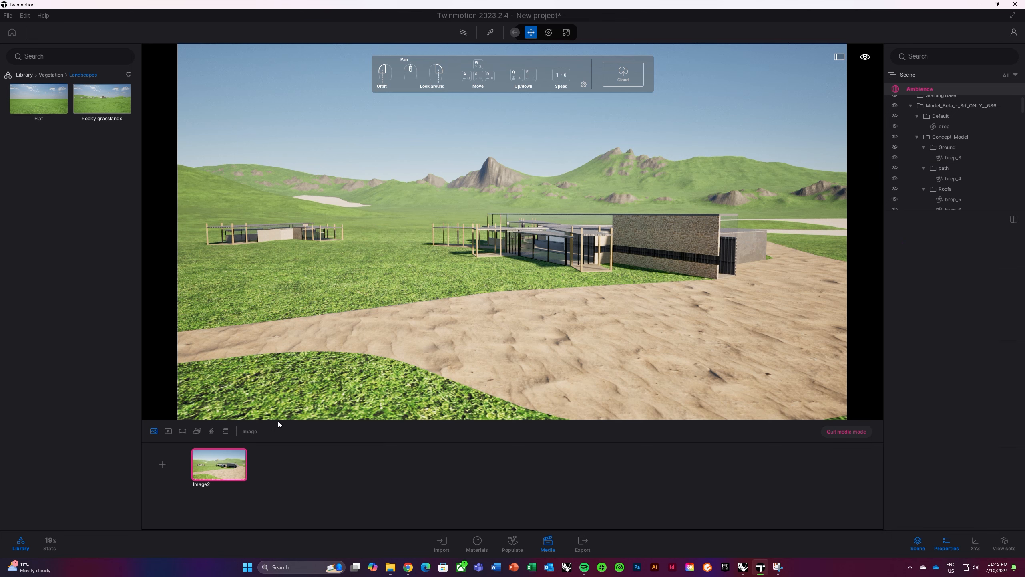
- Frame the covered walkway end-on between the stone wall and corrugated wall, and create a second media image from this view
key(d)
right_drag(495, 341, 473, 323)
key(w)
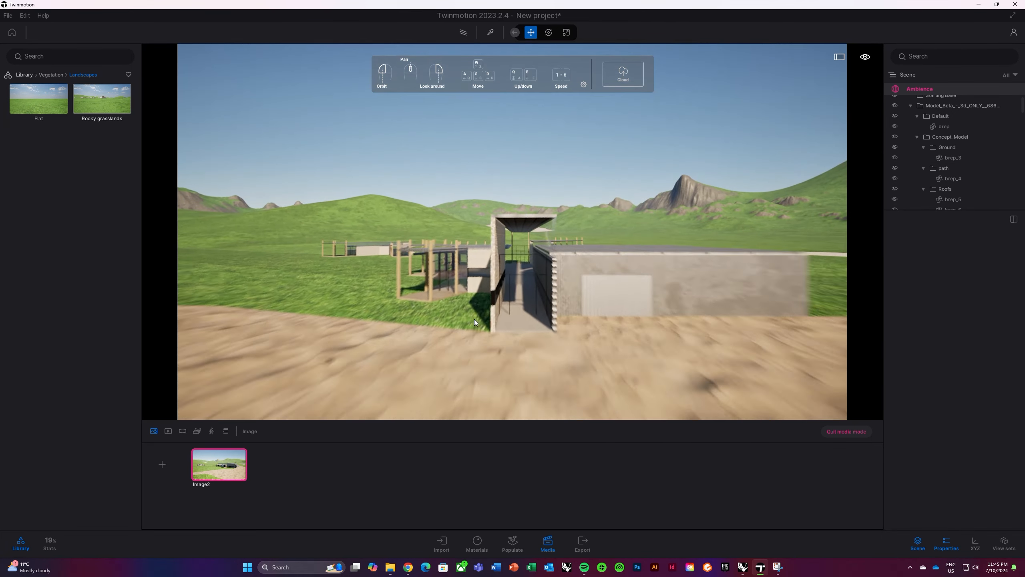
key(w)
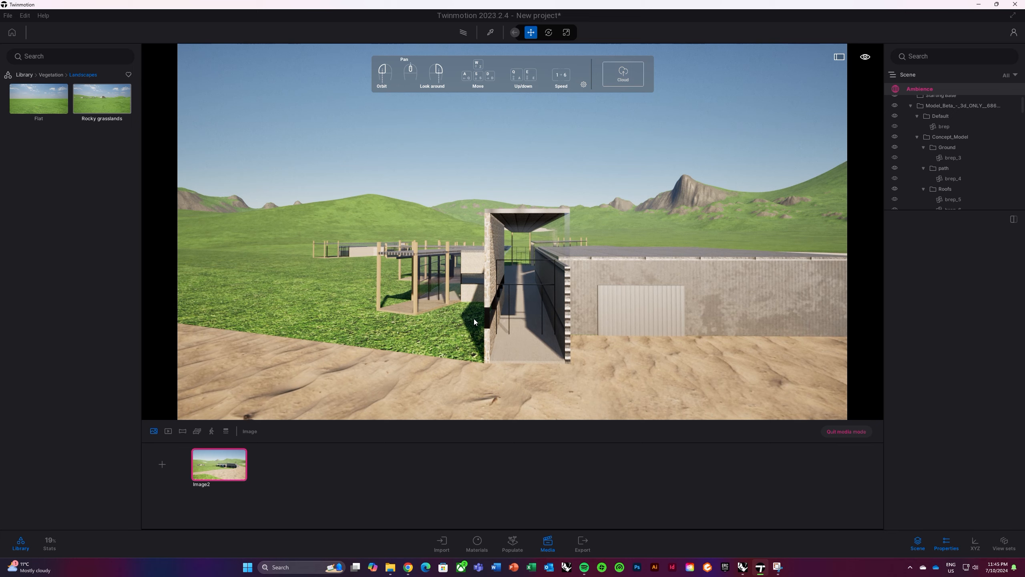
key(s)
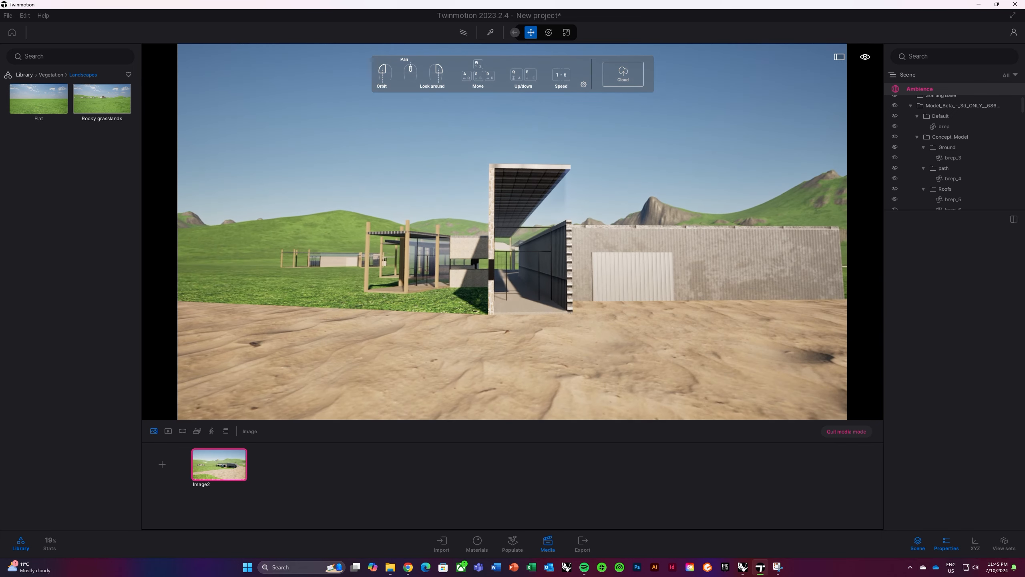
drag(525, 259, 510, 258)
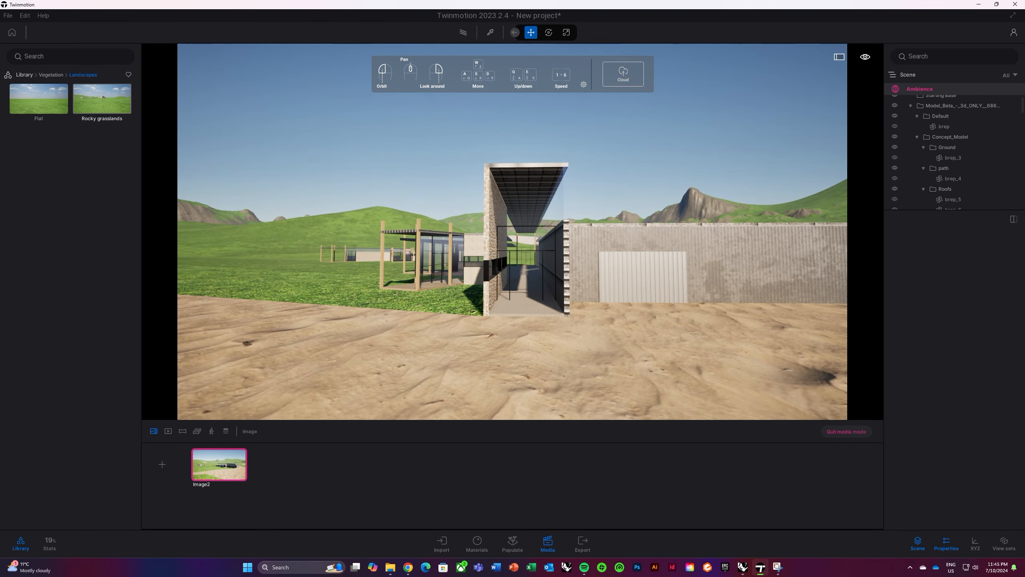
click(158, 462)
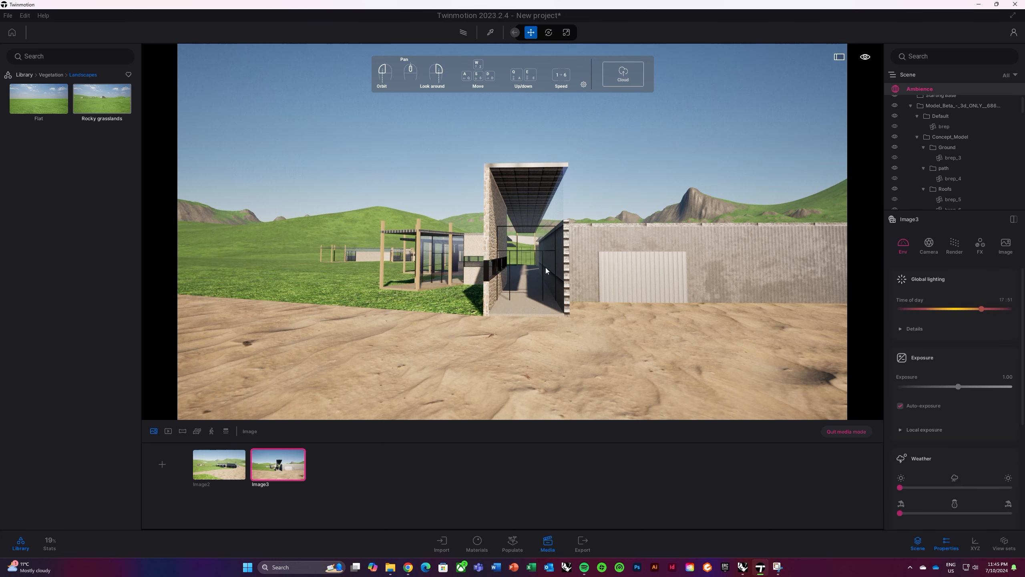
drag(546, 316, 574, 326)
key(s)
key(d)
key(w)
key(a)
key(a)
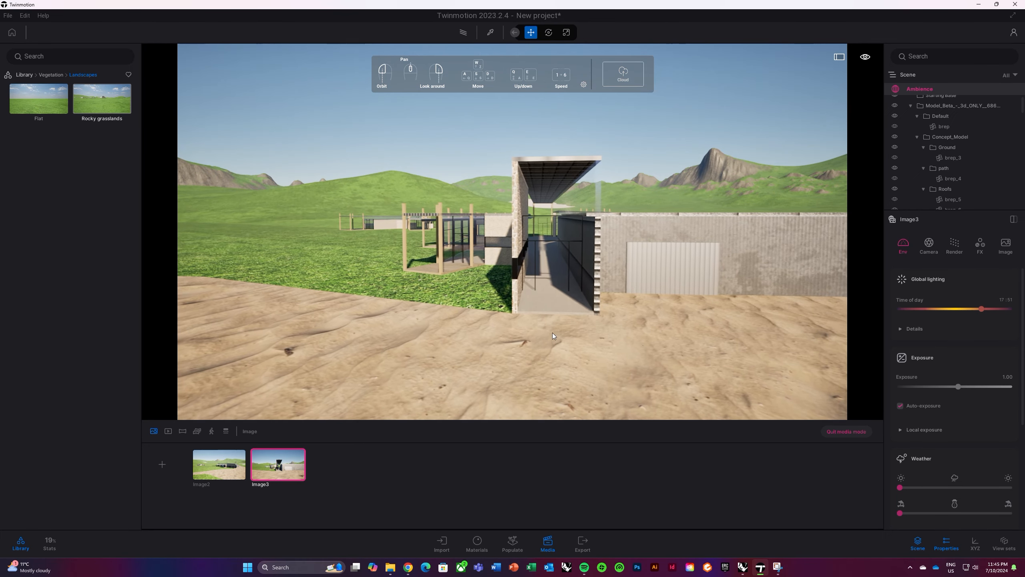
- Switch to video media, frame the covered walkway entrance from the sandy ground, and create a video starting with this view
click(168, 431)
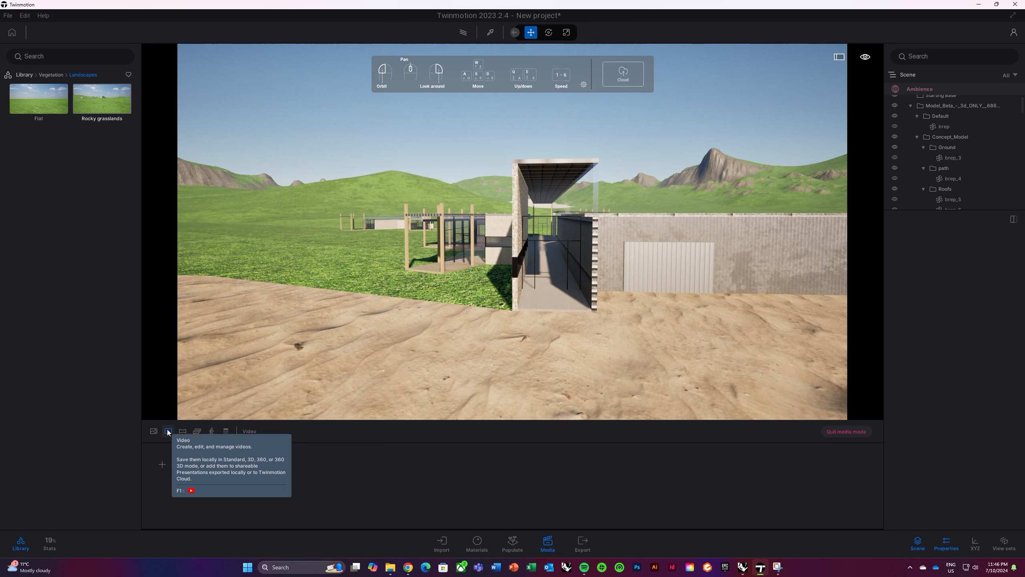
key(s)
key(a)
right_drag(510, 286, 569, 285)
key(a)
right_drag(507, 321, 477, 285)
key(d)
key(s)
key(w)
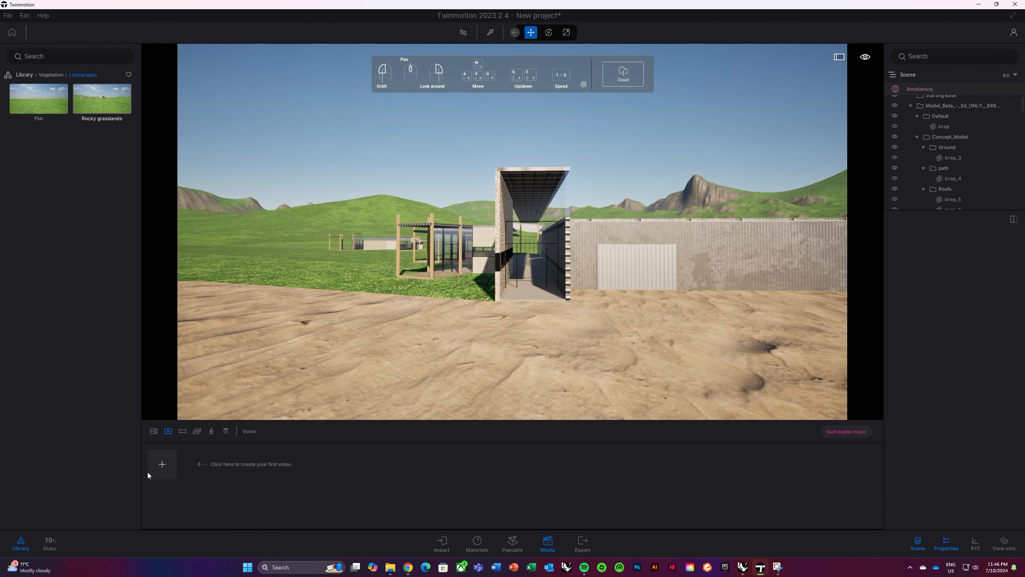
click(163, 468)
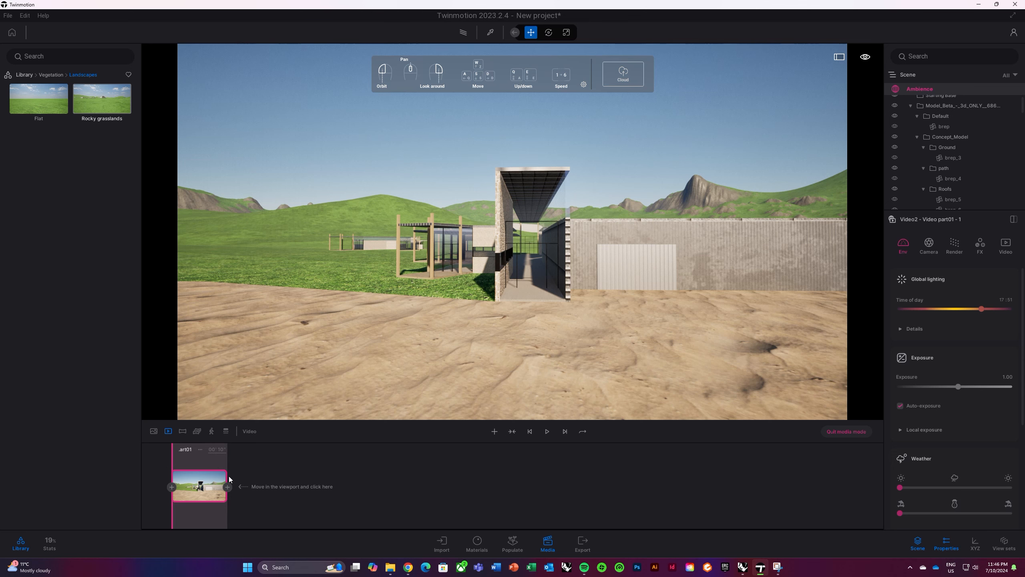
- Travel through the walkway entrance into the covered courtyard, and add this interior view as the video's second keyframe
key(w)
key(d)
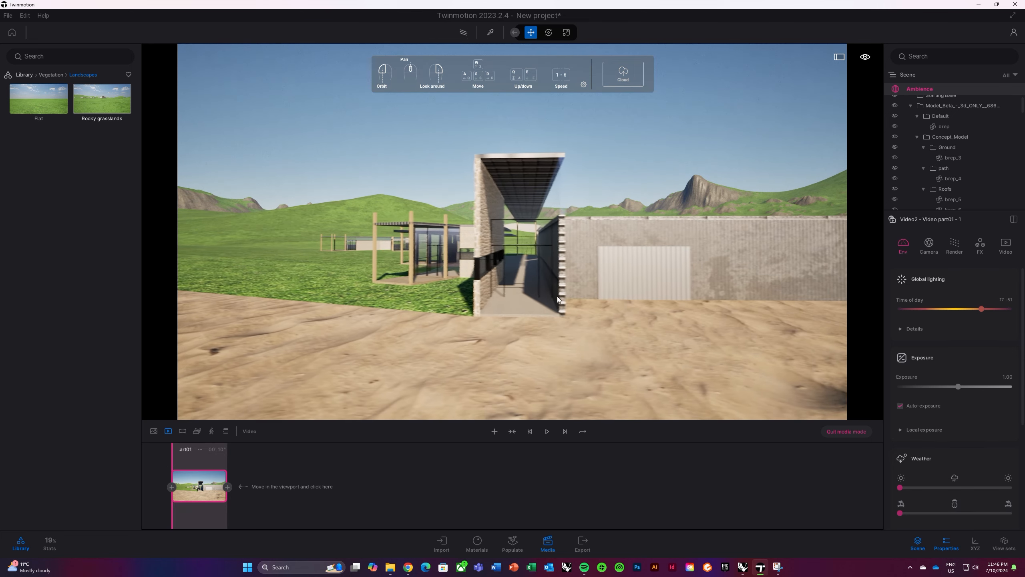
key(w)
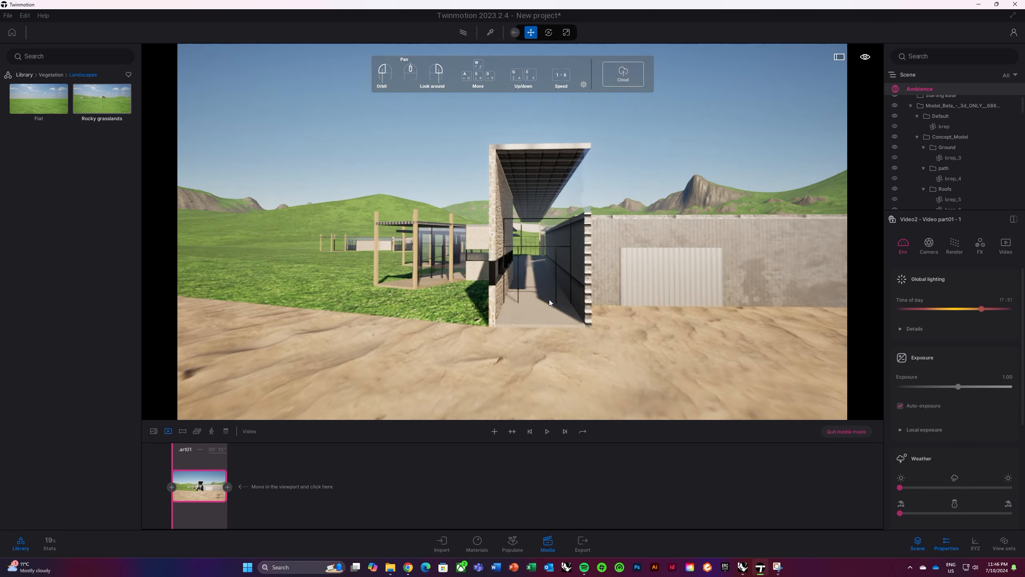
key(a)
key(w)
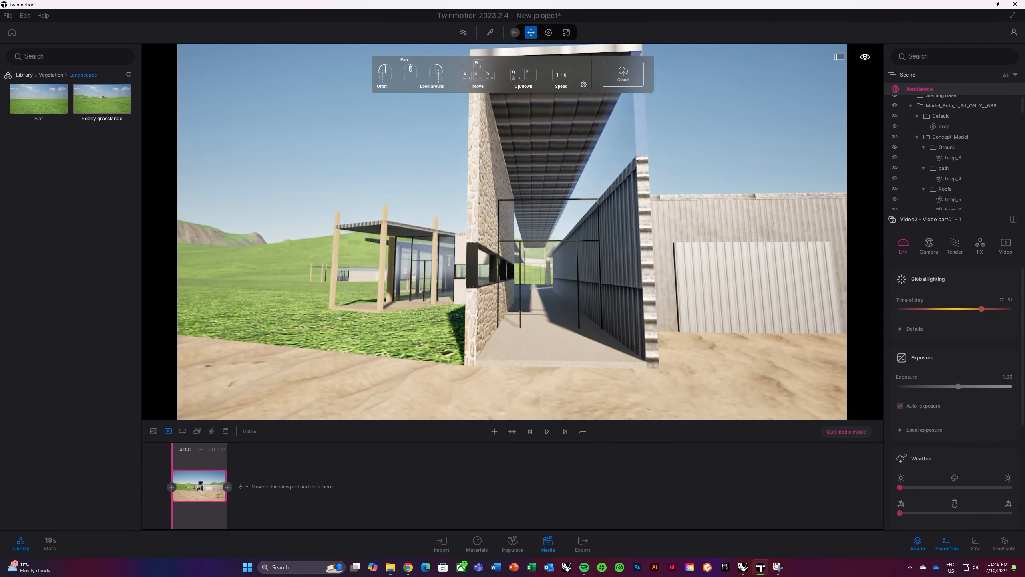
key(w)
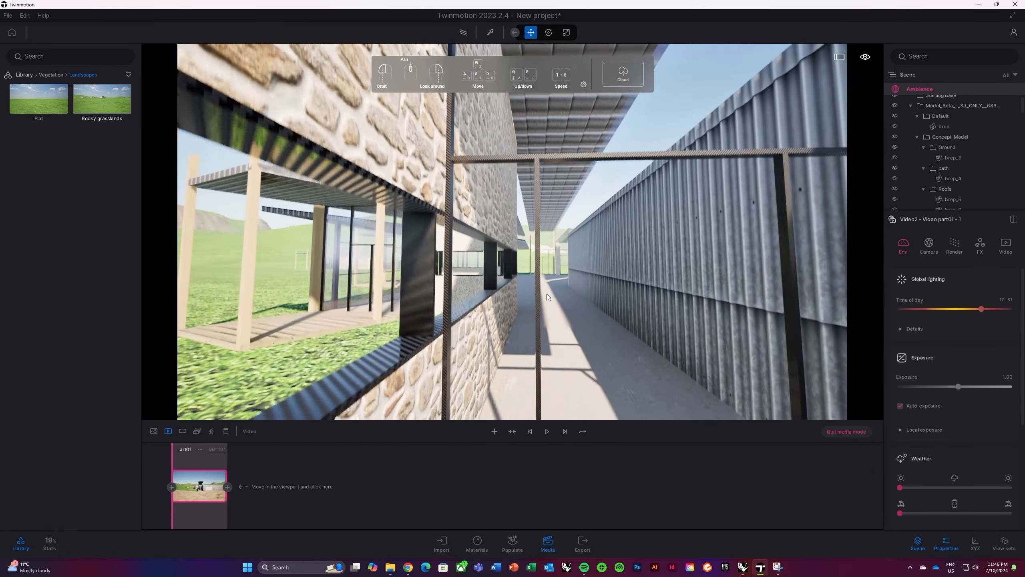
key(w)
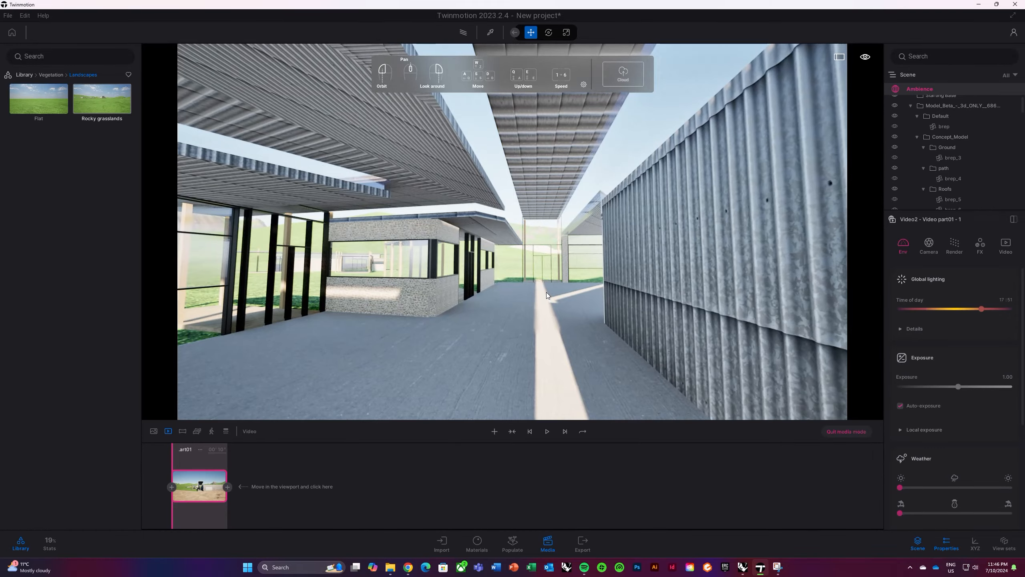
mouse_move(547, 292)
mouse_down()
mouse_move(545, 259)
mouse_move(547, 291)
mouse_up()
key(w)
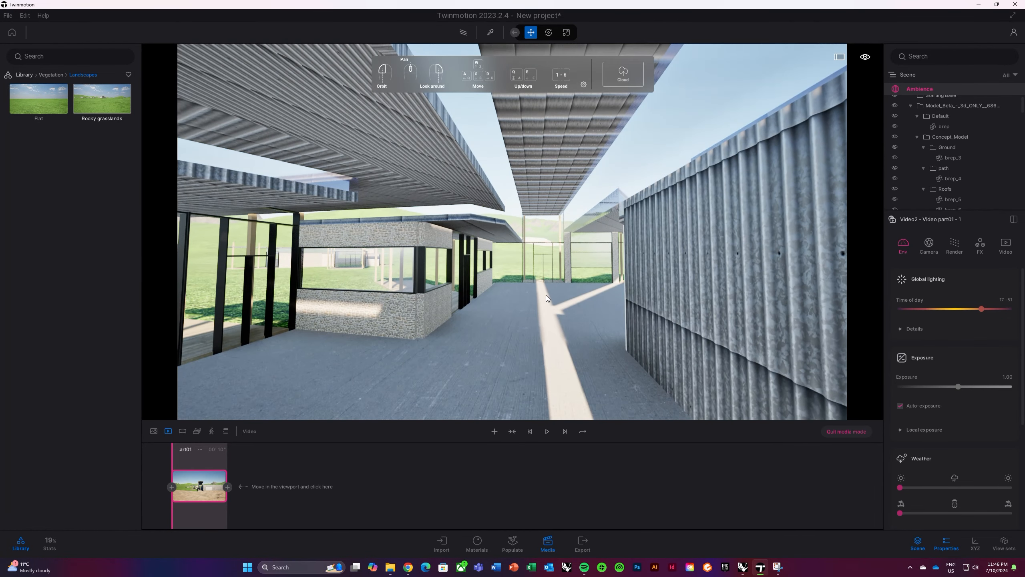
key(e)
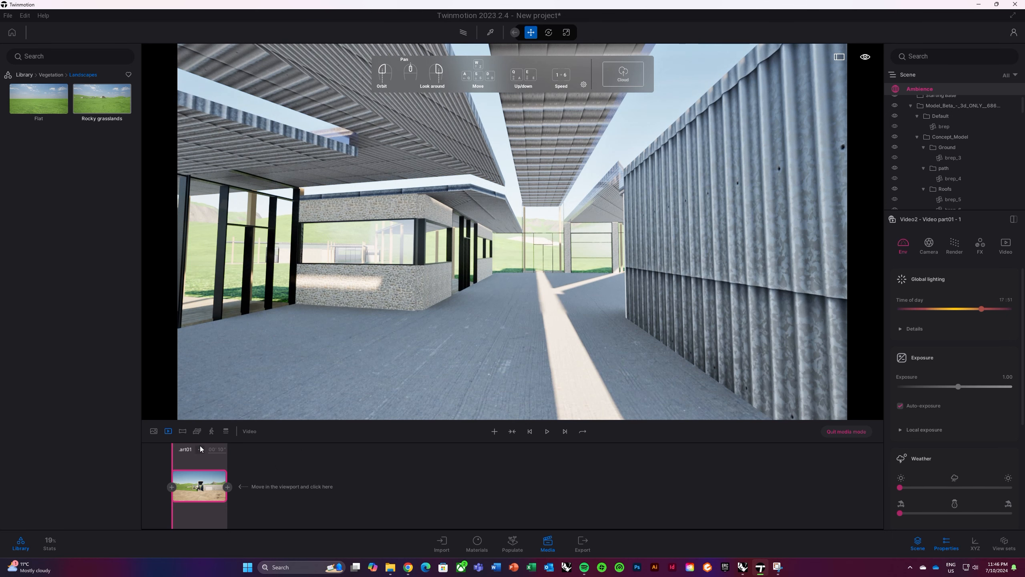
click(228, 487)
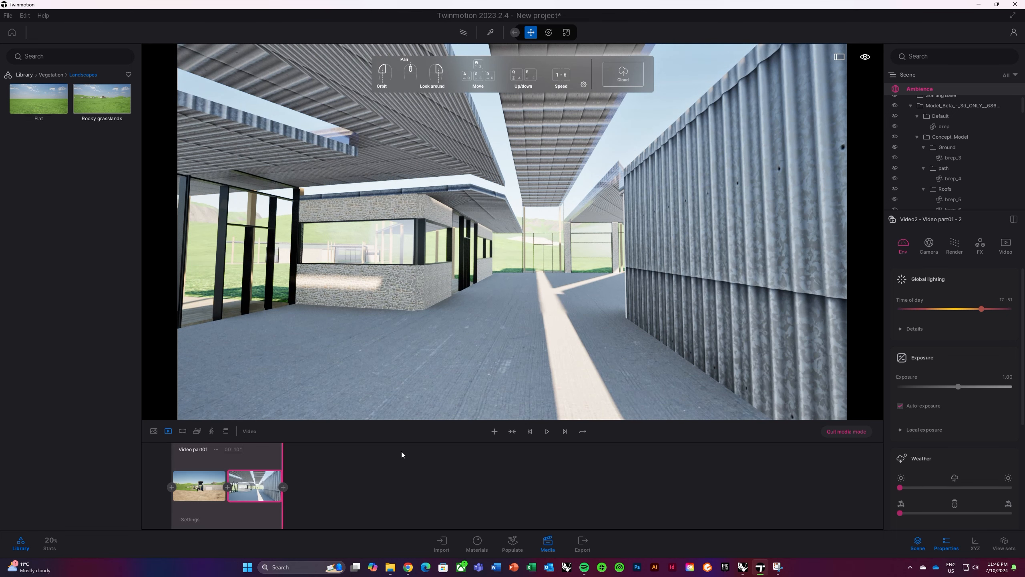
- Continue out through the glazed far end, look back at the building from the lawn, and add this view as the third keyframe
key(w)
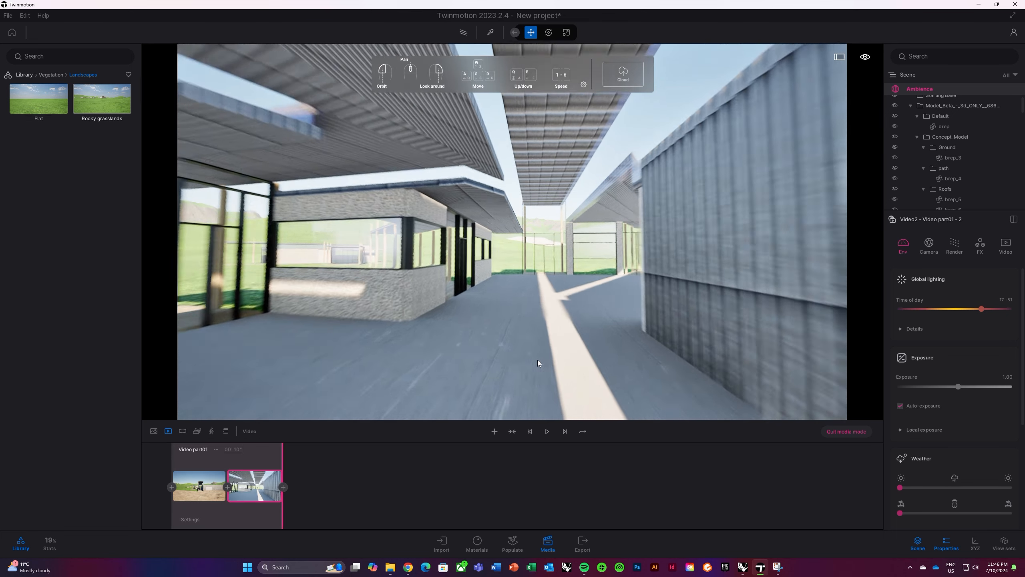
key(w)
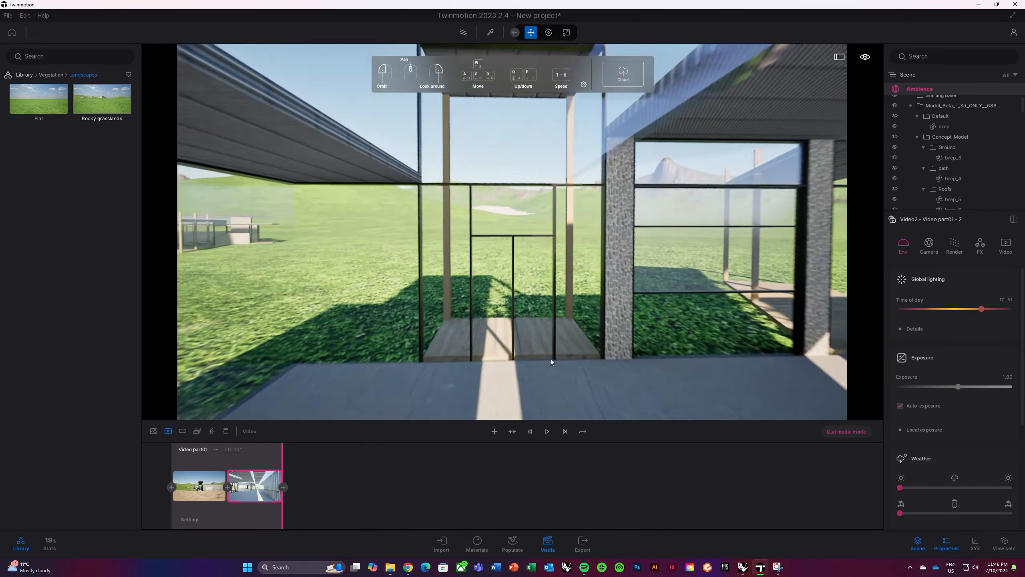
key(w)
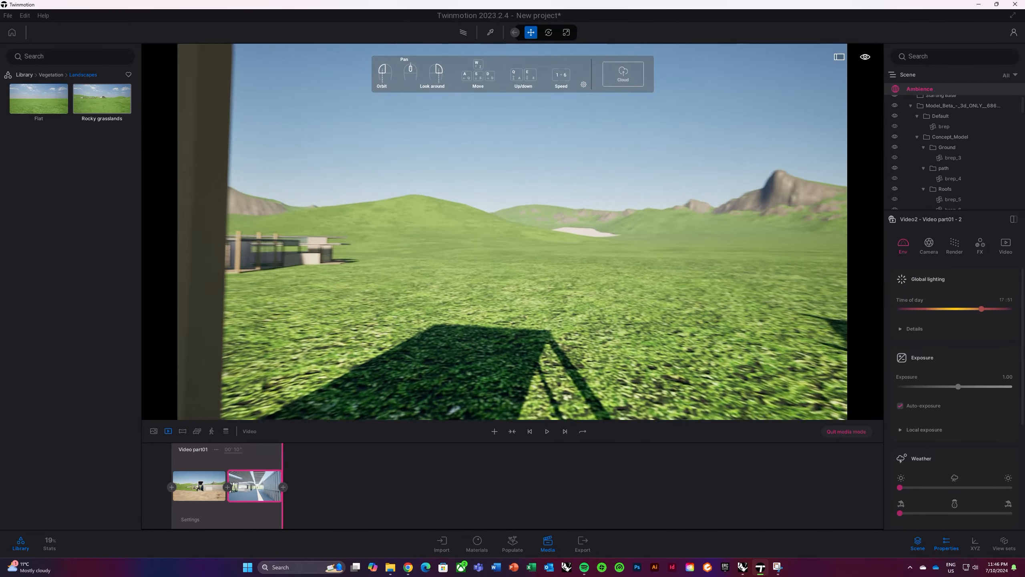
right_drag(501, 344, 352, 346)
key(s)
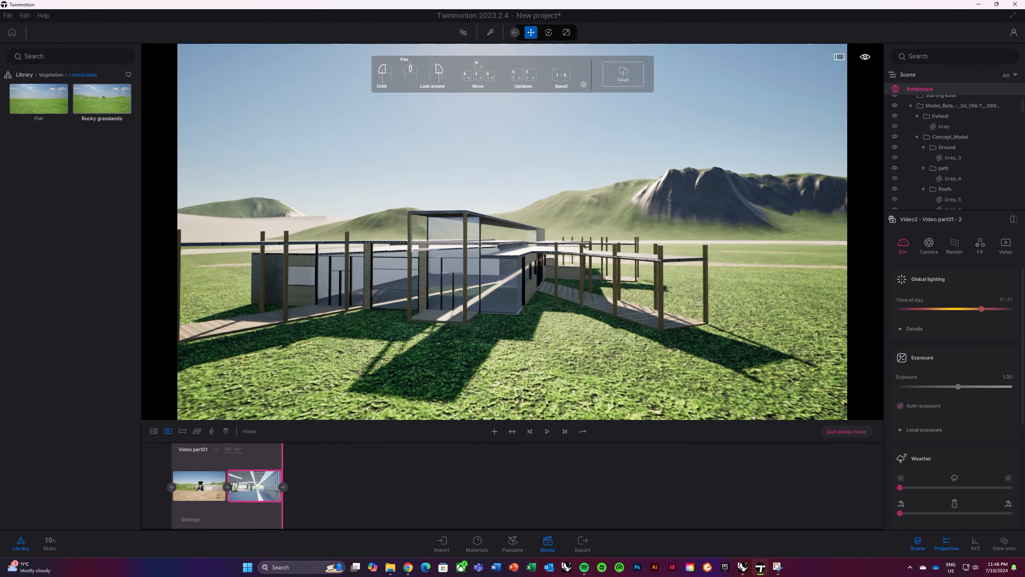
click(436, 325)
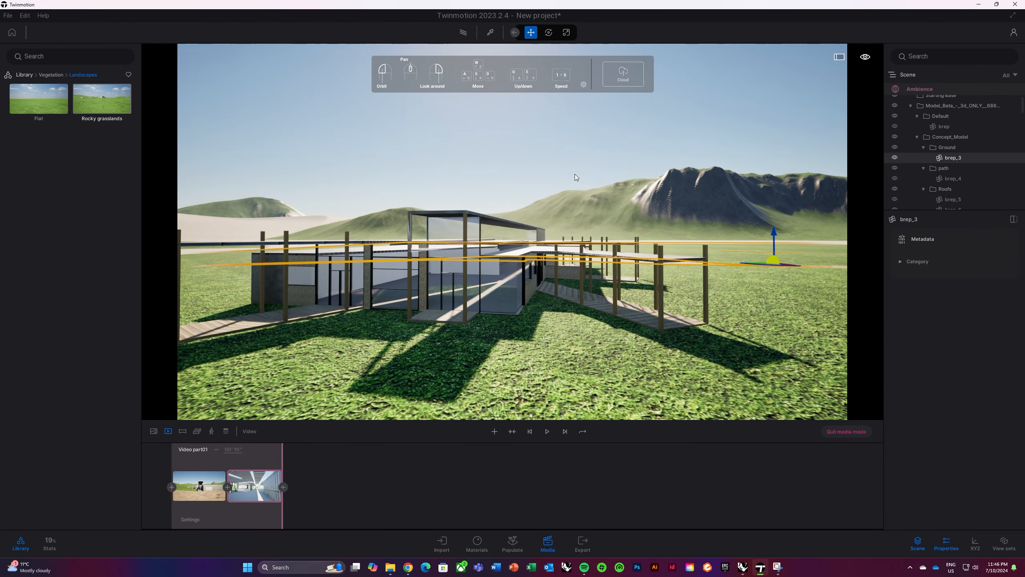
click(506, 147)
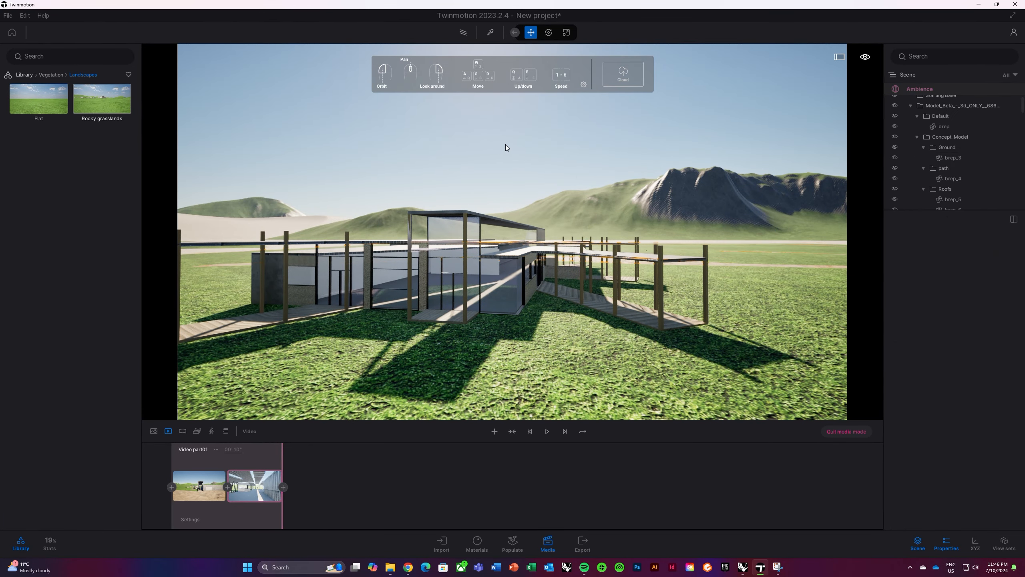
click(284, 487)
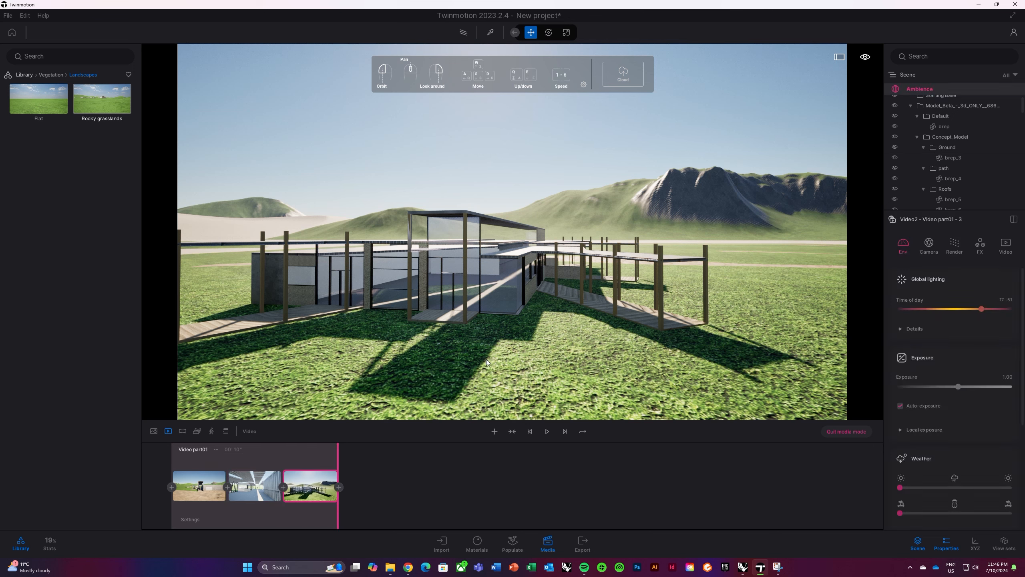
- Set the time of day to 07:31 and add an aerial view of both buildings as the video's fourth keyframe
key(s)
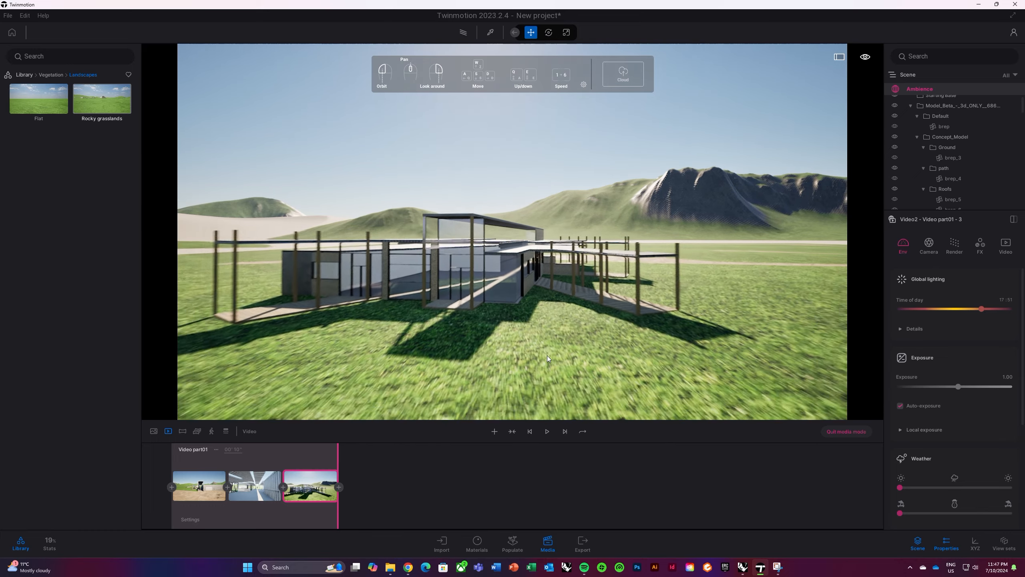
right_drag(547, 356, 494, 358)
key(d)
key(s)
key(a)
key(d)
key(d)
key(e)
right_drag(520, 307, 490, 332)
key(s)
key(w)
key(e)
key(d)
key(s)
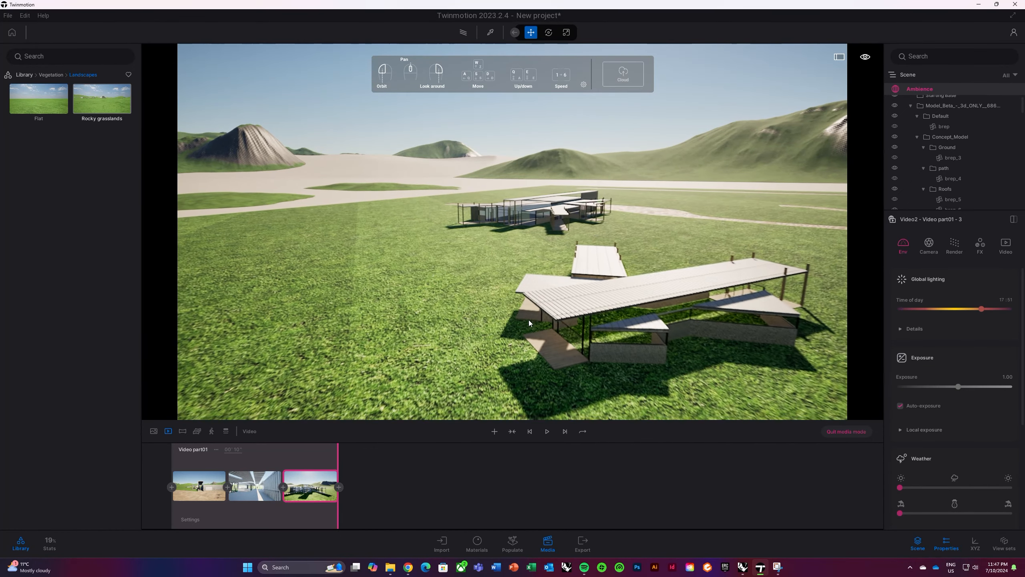
drag(983, 309, 935, 311)
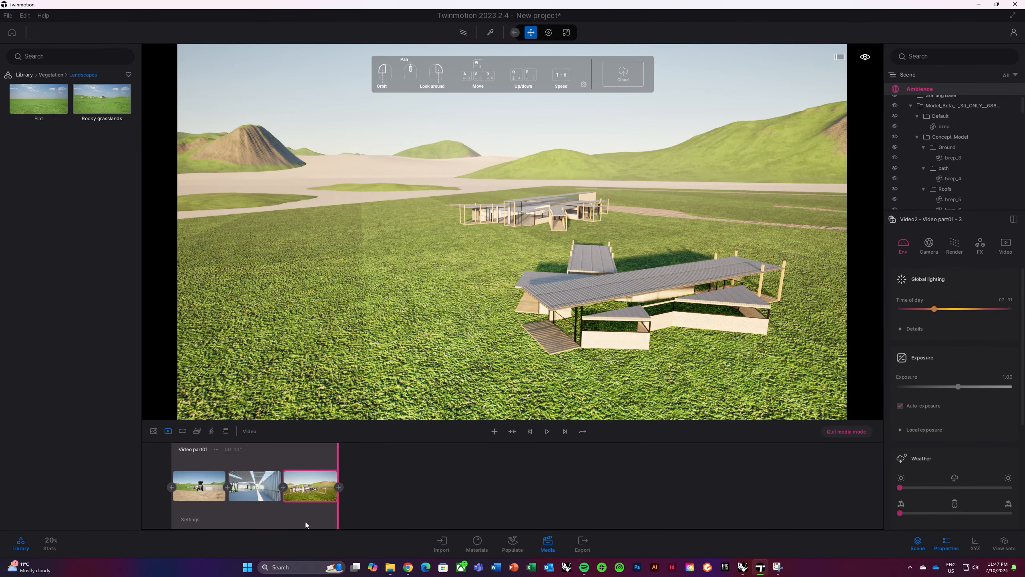
click(339, 488)
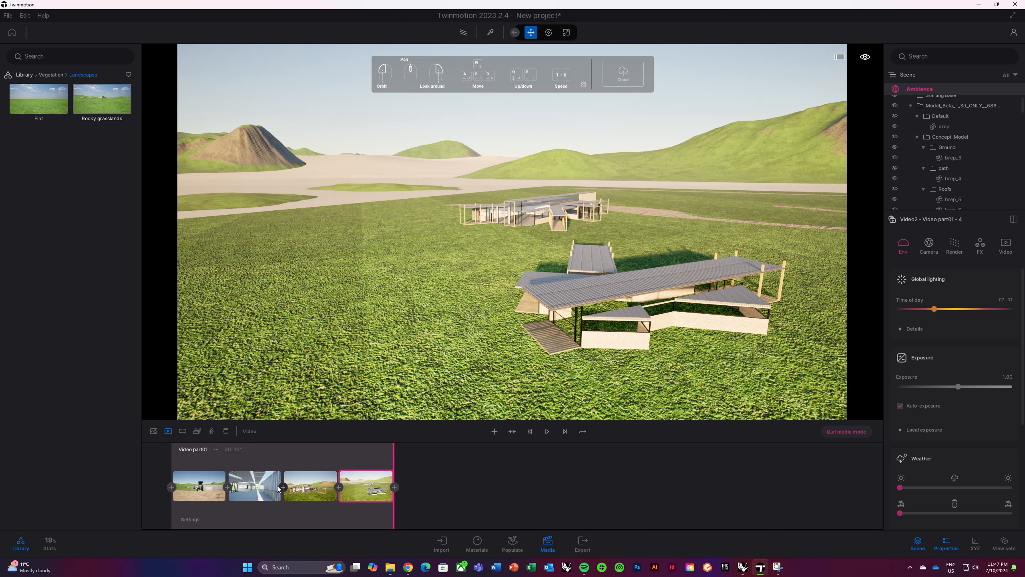
- Play the video from its first keyframe, and replay it from the start to review the camera path and lighting change
click(173, 501)
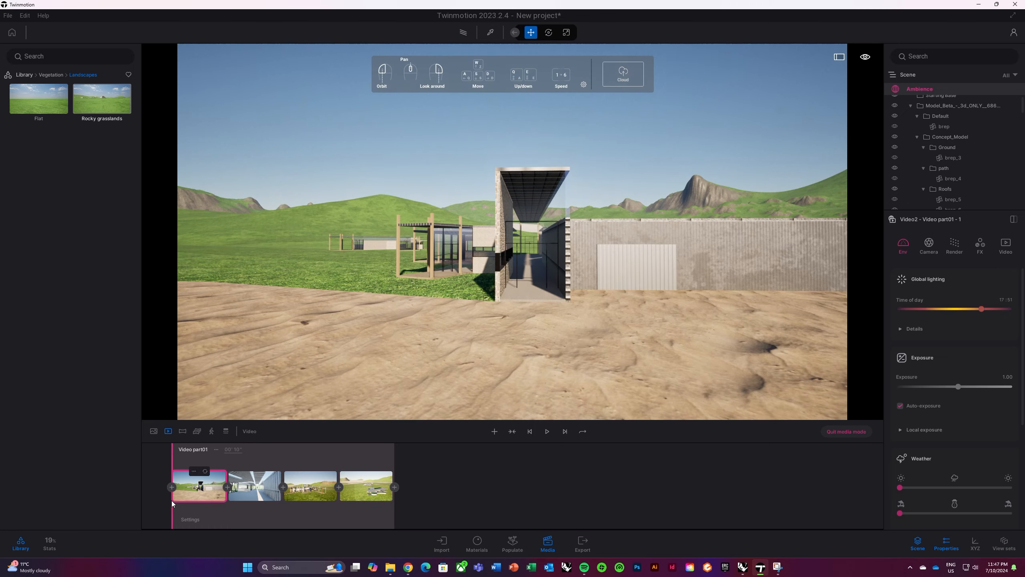
click(548, 431)
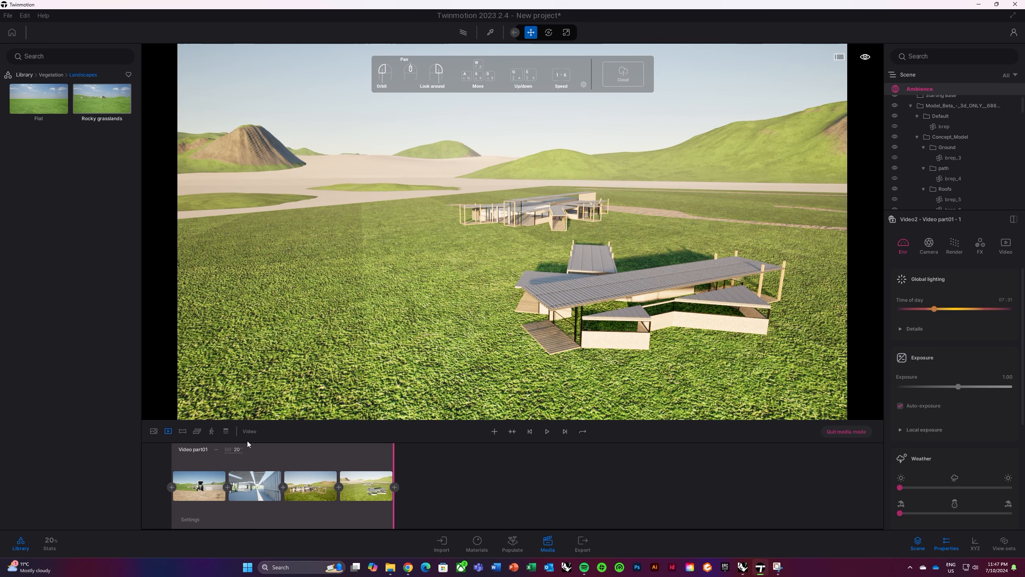
click(181, 493)
click(546, 431)
key(ctrl)
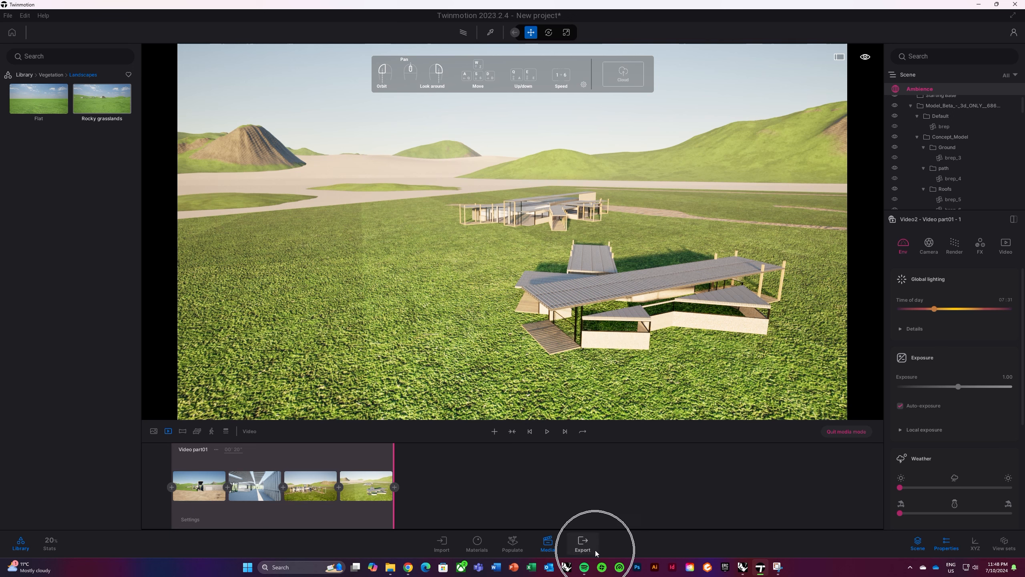
- Open the export settings and expand the local video and image format options
click(587, 544)
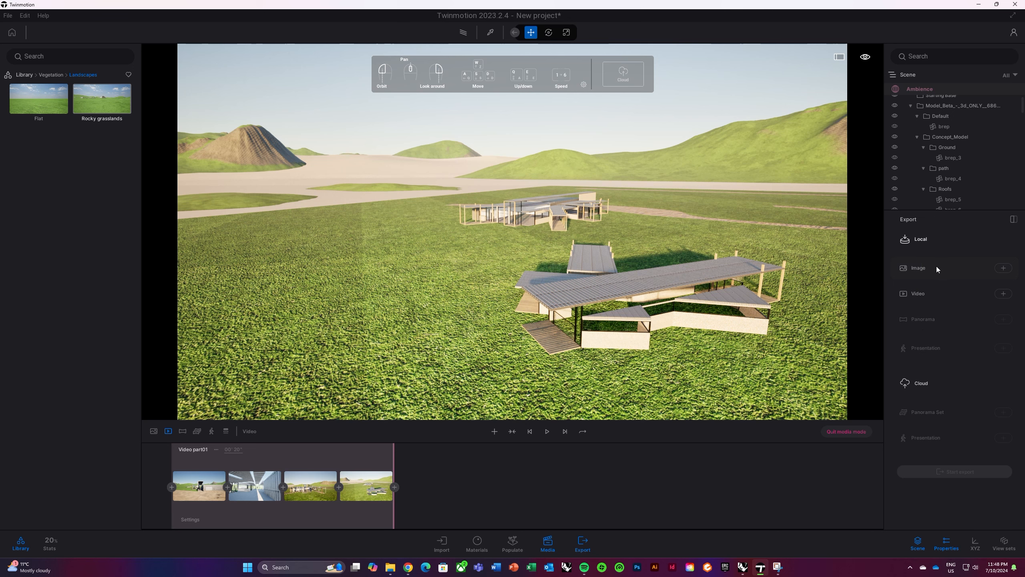
click(940, 305)
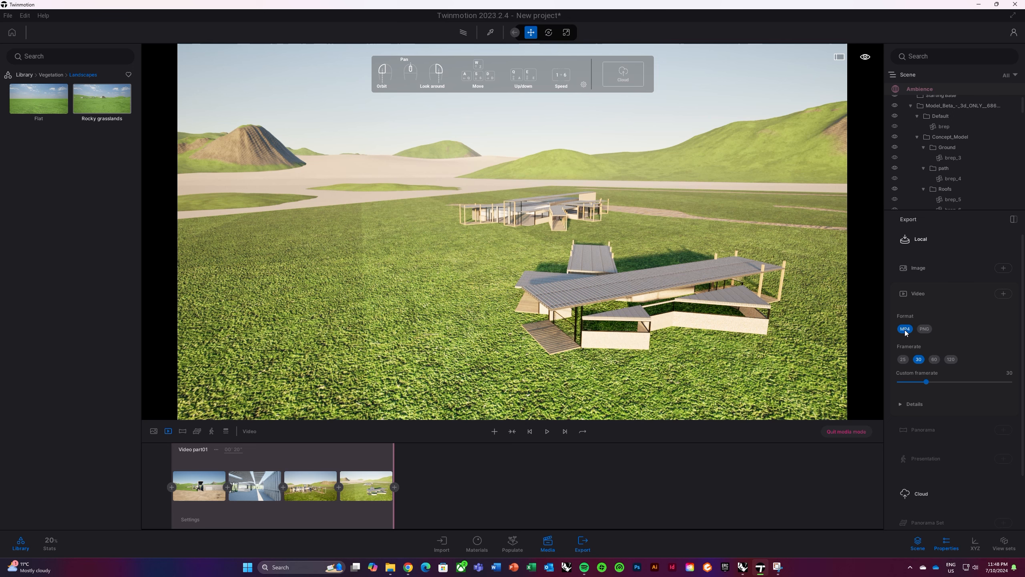
click(922, 269)
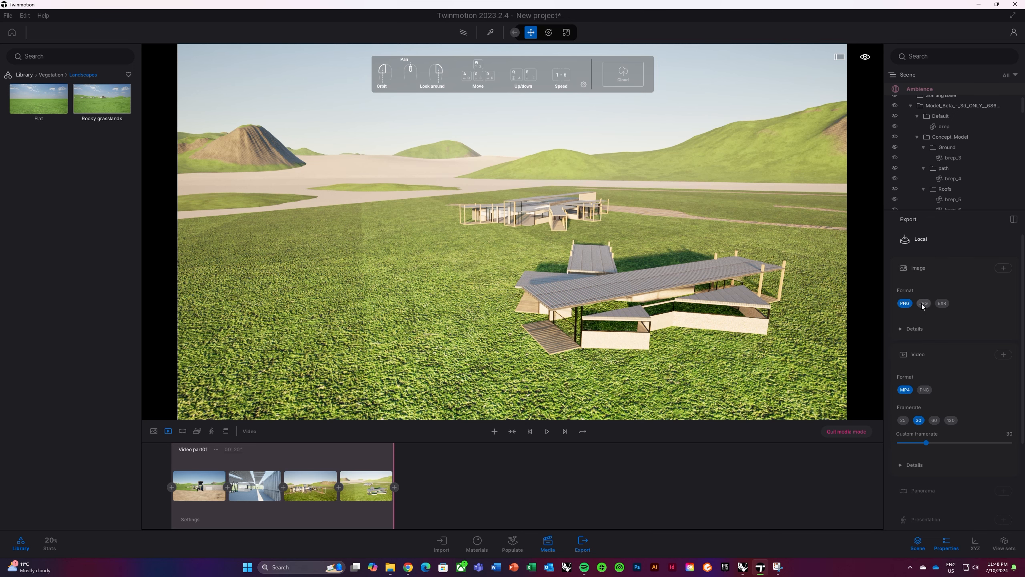
- Select Image2 and Image3 as the media for the local image export
click(1002, 269)
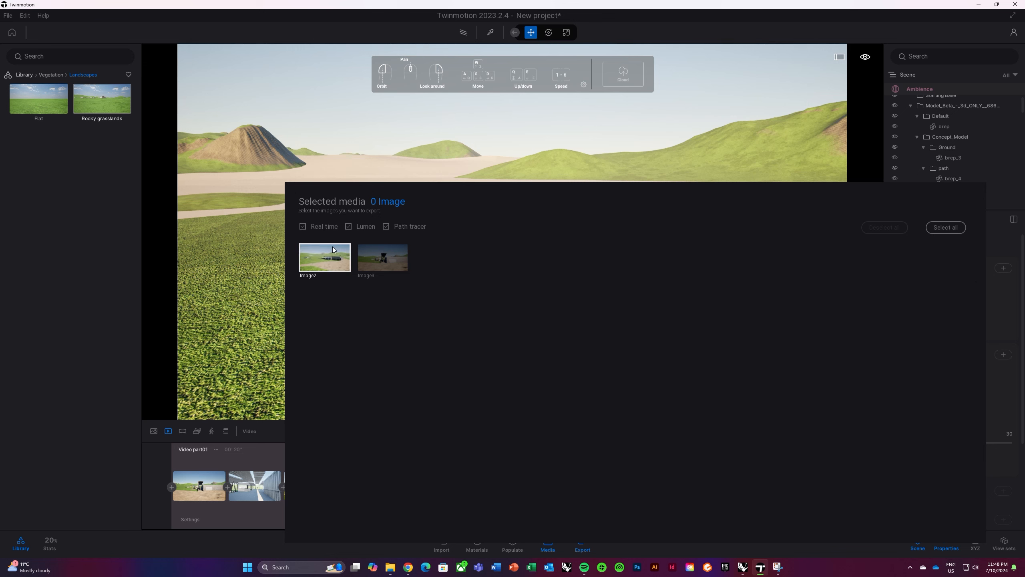
click(376, 257)
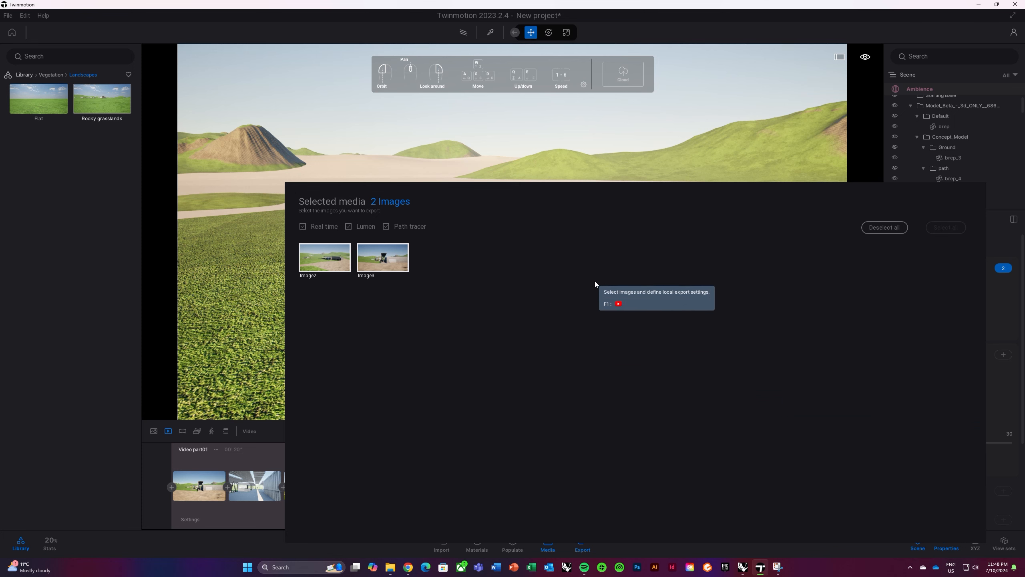
click(335, 263)
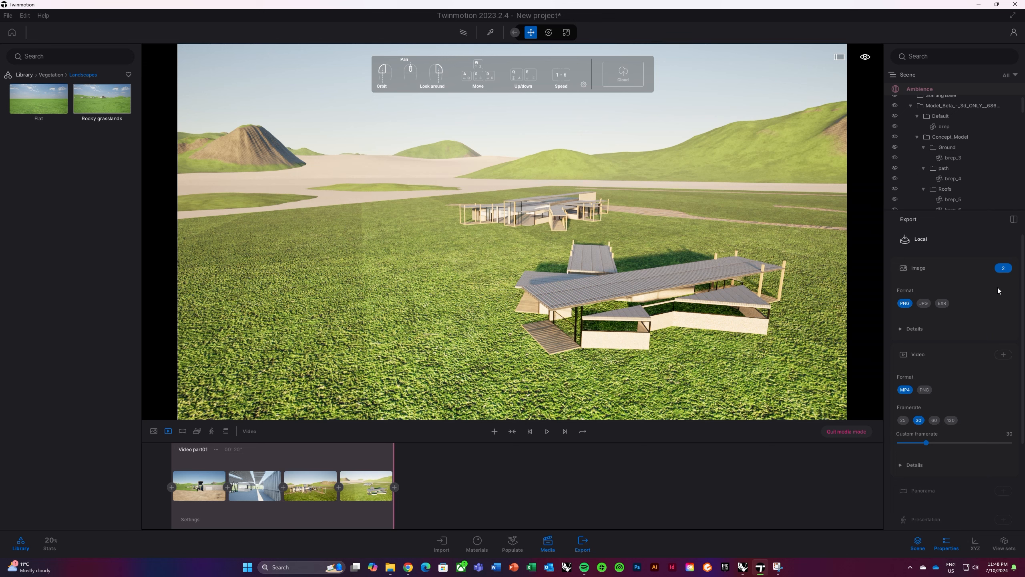
scroll(966, 399, down, 3)
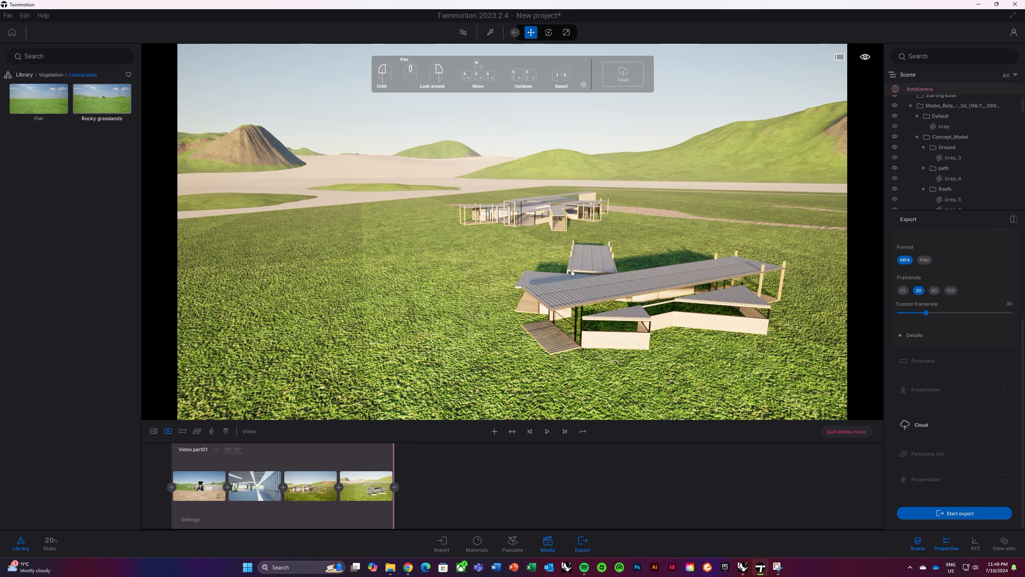
- Return to the saved images, open Image2, and orbit to a lower view of both buildings across the dirt path
click(154, 431)
click(217, 469)
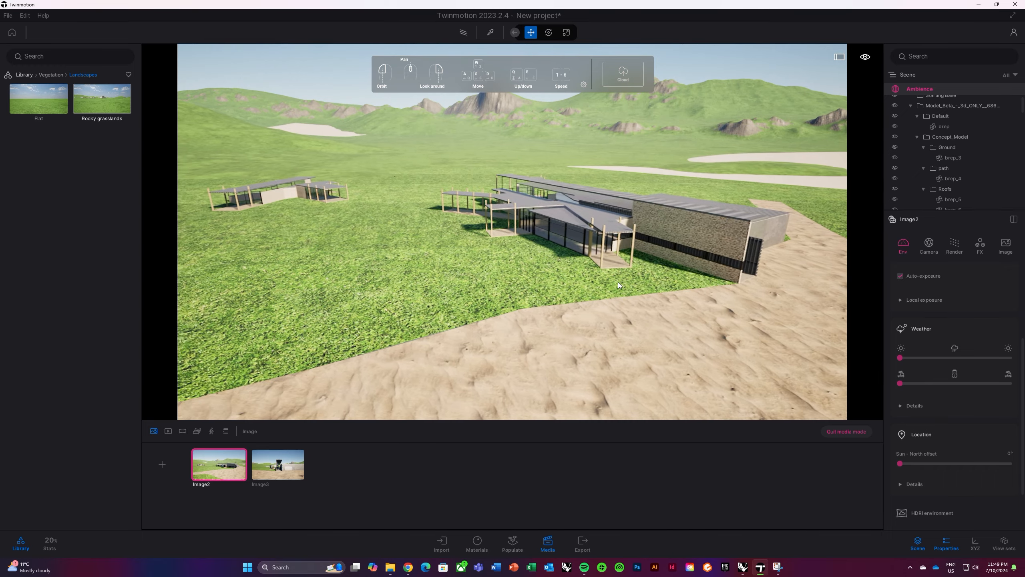
drag(618, 282, 563, 264)
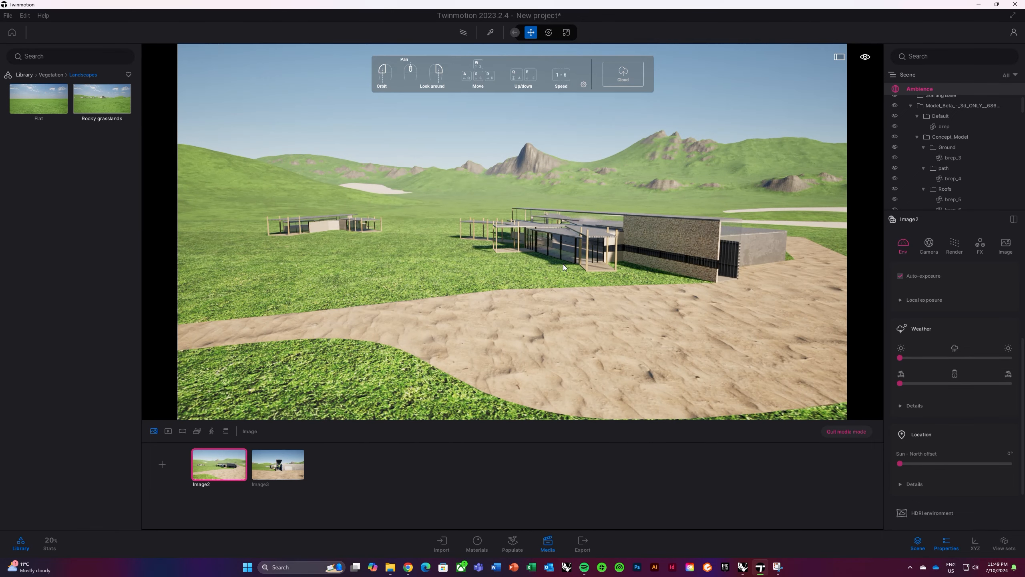